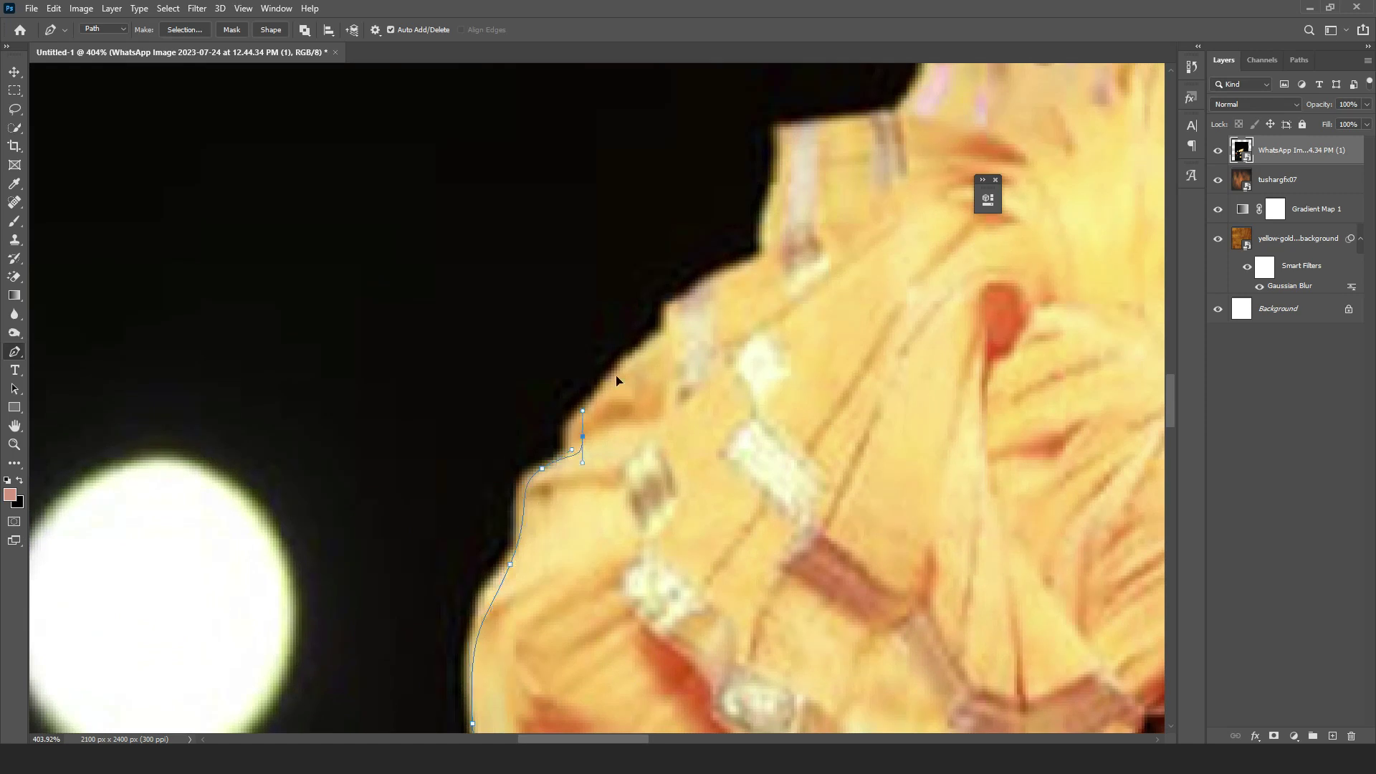
# - Extend the Pen path up the left side of the yellow turban and along its pleated top peaks
pyautogui.scroll(6, 667, 427)
pyautogui.click(599, 420)
pyautogui.moveTo(630, 353); pyautogui.dragTo(667, 350)
pyautogui.moveTo(849, 263); pyautogui.dragTo(653, 460)
pyautogui.moveTo(737, 405); pyautogui.dragTo(902, 426)
pyautogui.moveTo(958, 386); pyautogui.dragTo(656, 440)
pyautogui.moveTo(735, 327); pyautogui.dragTo(772, 348)
pyautogui.moveTo(858, 398); pyautogui.dragTo(882, 401)
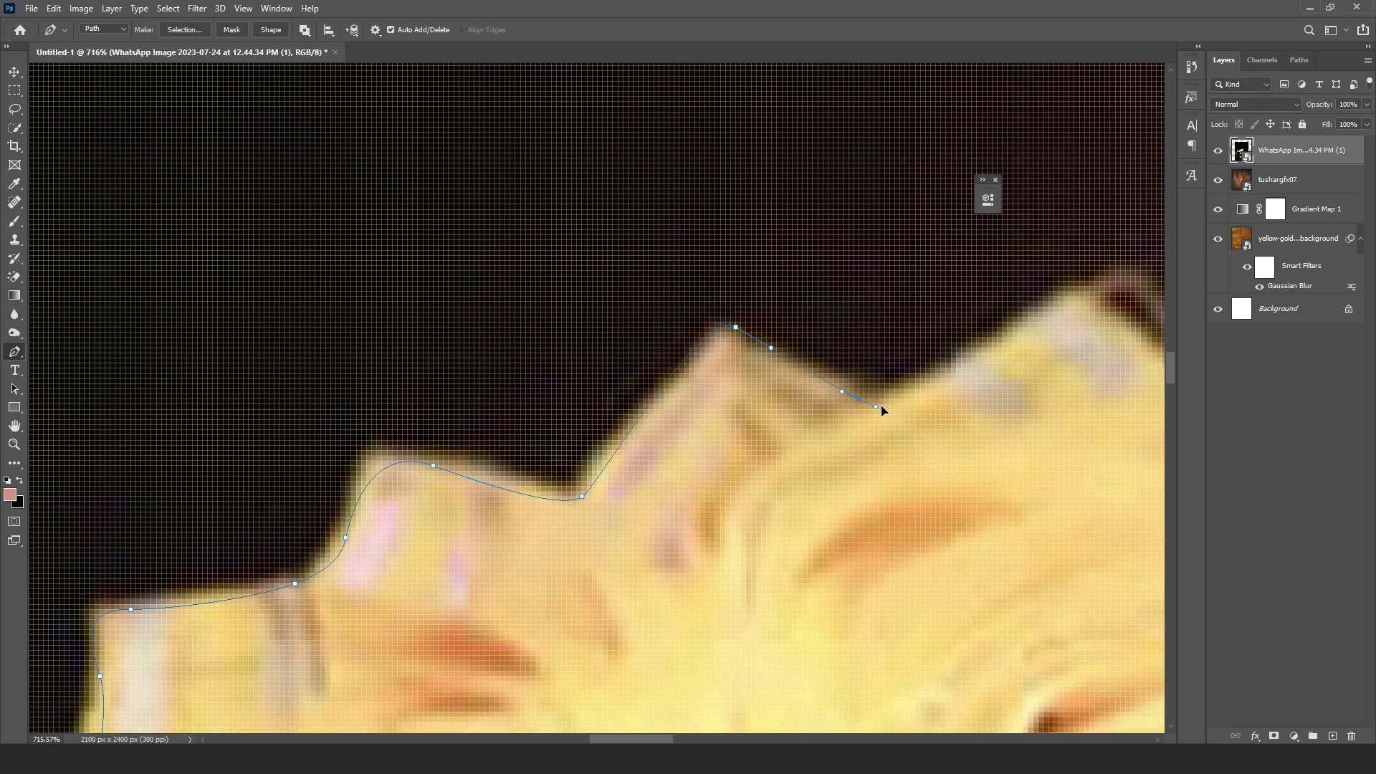
# - Continue the Pen path over the remaining top pleats to the right side of the turban
pyautogui.moveTo(1109, 280); pyautogui.dragTo(1145, 310)
pyautogui.moveTo(1145, 378); pyautogui.dragTo(643, 379)
pyautogui.moveTo(697, 368); pyautogui.dragTo(715, 383)
pyautogui.moveTo(955, 409); pyautogui.dragTo(978, 429)
pyautogui.moveTo(1132, 466); pyautogui.dragTo(423, 301)
pyautogui.scroll(-6, 410, 276)
pyautogui.moveTo(488, 332); pyautogui.dragTo(507, 344)
pyautogui.moveTo(599, 369); pyautogui.dragTo(584, 496)
# - Trace the path down the turban's lower right edge and along the boy's ear
pyautogui.moveTo(677, 630); pyautogui.dragTo(446, 310)
pyautogui.moveTo(447, 311); pyautogui.dragTo(449, 318)
pyautogui.moveTo(441, 406); pyautogui.dragTo(497, 217)
pyautogui.moveTo(500, 228); pyautogui.dragTo(507, 258)
pyautogui.moveTo(478, 380); pyautogui.dragTo(464, 420)
pyautogui.moveTo(459, 473); pyautogui.dragTo(473, 417)
# - Carry the path around the earring and down the cheek and jaw to the neck
pyautogui.moveTo(461, 509); pyautogui.dragTo(537, 236)
pyautogui.scroll(9, 437, 566)
pyautogui.moveTo(538, 234); pyautogui.dragTo(564, 285)
pyautogui.moveTo(347, 516); pyautogui.dragTo(335, 108)
pyautogui.moveTo(244, 197); pyautogui.dragTo(219, 235)
pyautogui.click(214, 252)
# - Trace the path from the neck along the black jacket's collar and over the shoulder on the right
pyautogui.scroll(-10, 394, 389)
pyautogui.click(396, 399)
pyautogui.moveTo(442, 430); pyautogui.dragTo(521, 461)
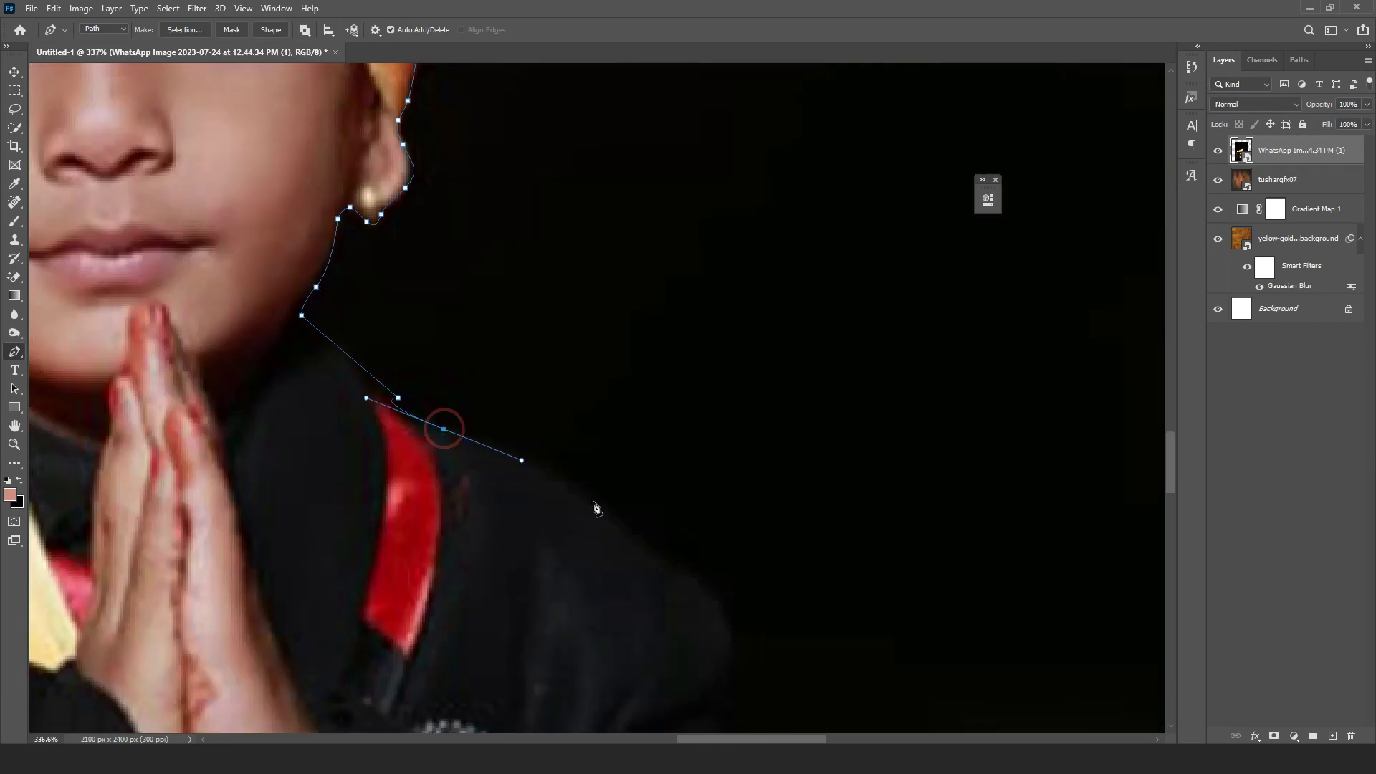
pyautogui.moveTo(599, 508); pyautogui.dragTo(636, 545)
pyautogui.moveTo(696, 631); pyautogui.dragTo(562, 420)
pyautogui.scroll(-8, 657, 401)
pyautogui.moveTo(608, 466); pyautogui.dragTo(550, 410)
# - Outline the jacket's right sleeve around the elbow and back in to the waist with the Pen path
pyautogui.click(556, 433)
pyautogui.moveTo(573, 495); pyautogui.dragTo(580, 509)
pyautogui.moveTo(614, 549); pyautogui.dragTo(612, 586)
pyautogui.scroll(3, 612, 586)
pyautogui.moveTo(672, 468); pyautogui.dragTo(789, 165)
pyautogui.moveTo(732, 317); pyautogui.dragTo(717, 340)
pyautogui.moveTo(606, 400); pyautogui.dragTo(615, 453)
pyautogui.moveTo(661, 482); pyautogui.dragTo(642, 267)
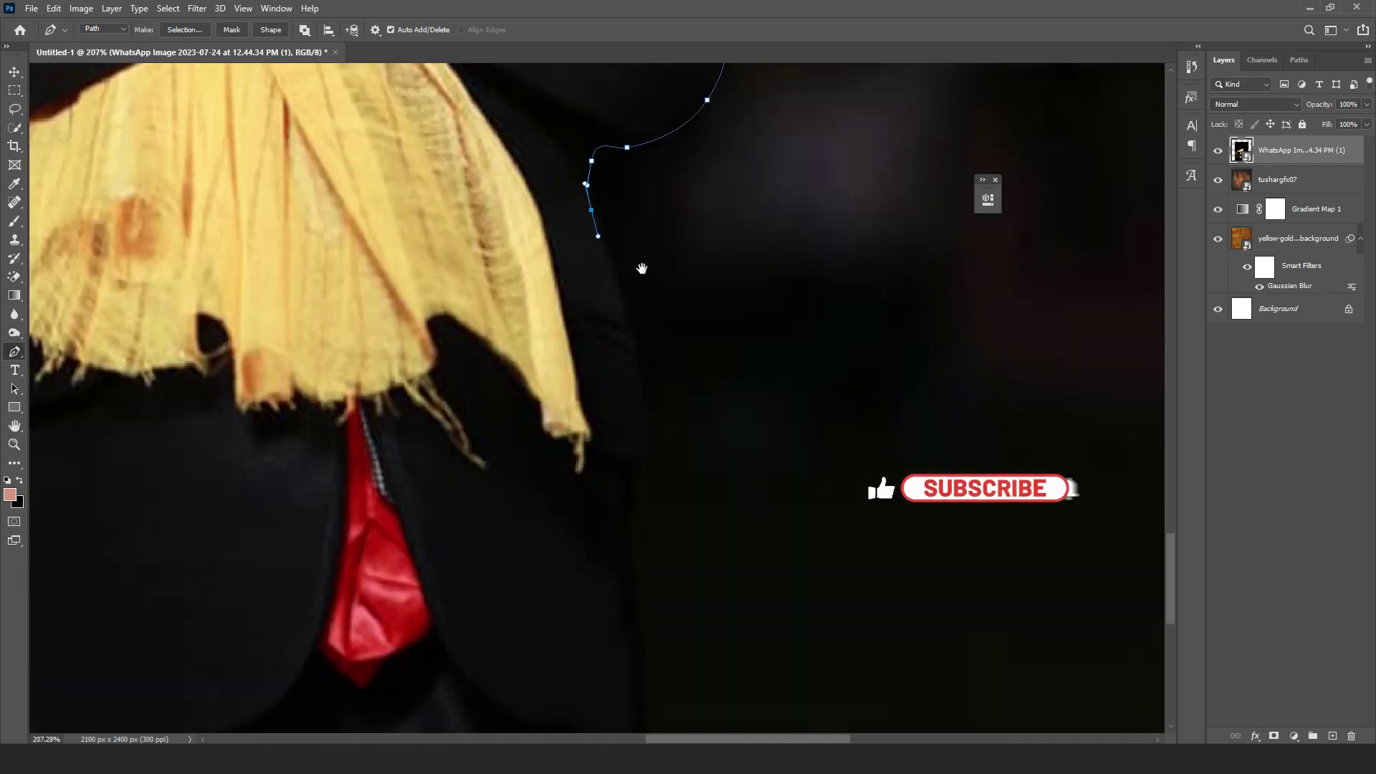
# - Continue the path down the jacket's right side, around its hem and down the trousers
pyautogui.moveTo(631, 717); pyautogui.dragTo(660, 267)
pyautogui.moveTo(629, 313); pyautogui.dragTo(609, 311)
pyautogui.moveTo(562, 356); pyautogui.dragTo(558, 369)
pyautogui.moveTo(596, 518); pyautogui.dragTo(608, 552)
pyautogui.scroll(-7, 781, 409)
pyautogui.scroll(-5, 709, 529)
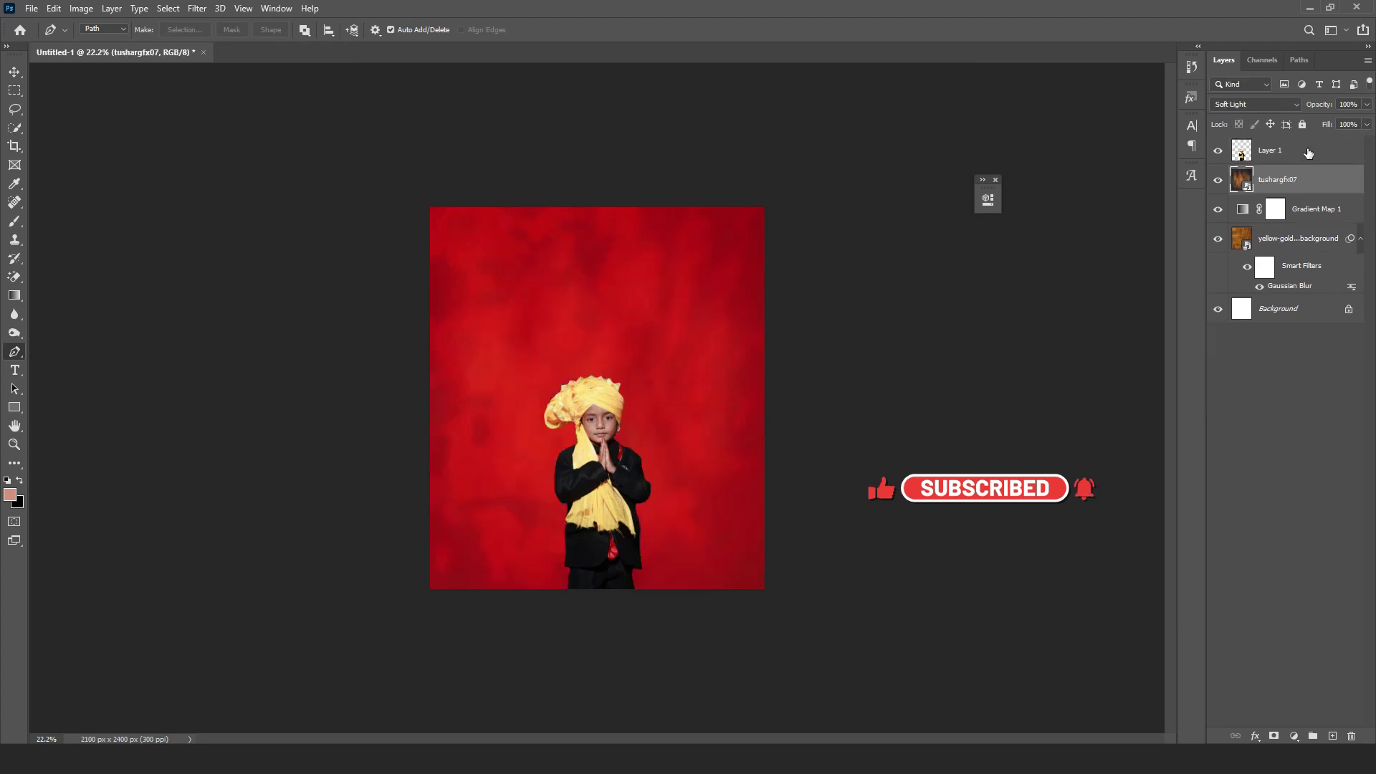
# - Select the turbaned boy's cutout on Layer 1 and soften its cut-off lower edge with the Eraser
pyautogui.click(1308, 152)
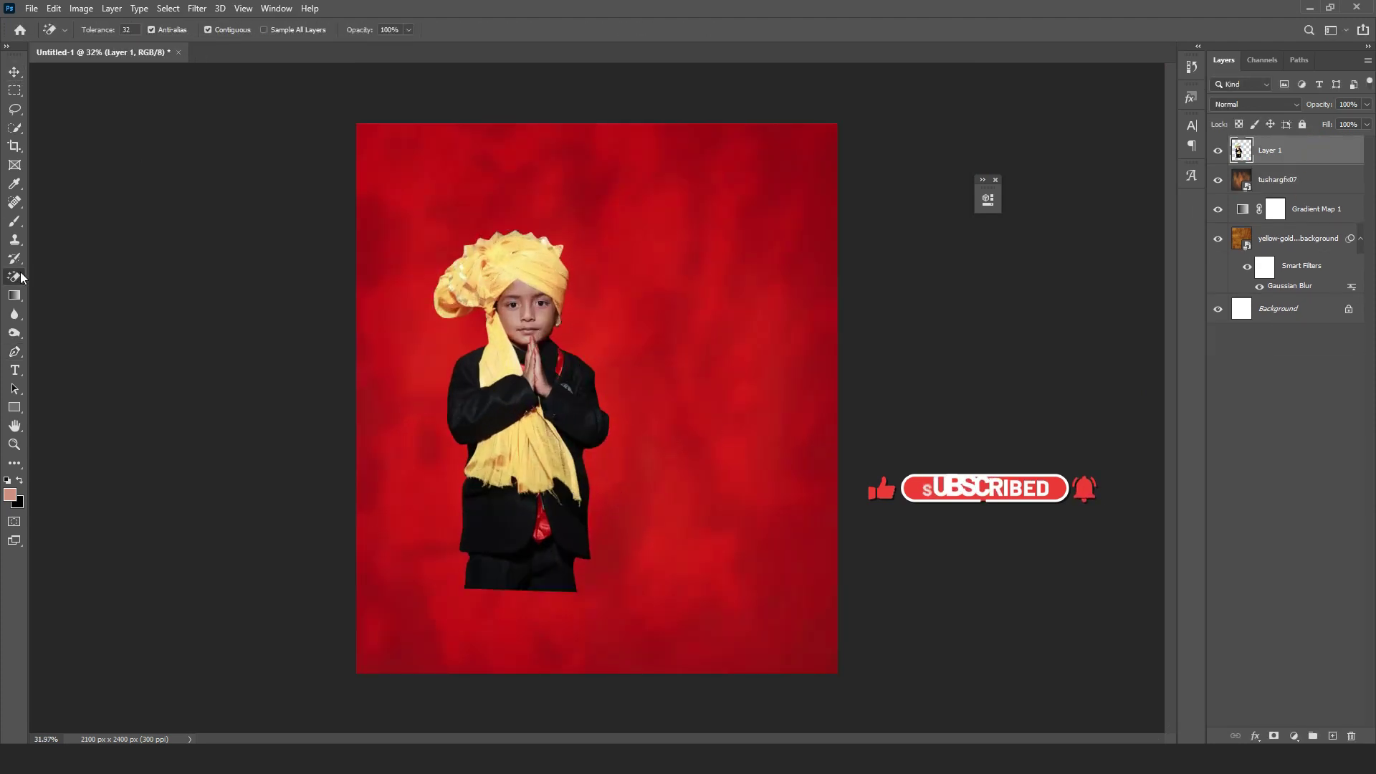
pyautogui.hotkey('shift', 'e')
pyautogui.moveTo(399, 583); pyautogui.dragTo(375, 547)
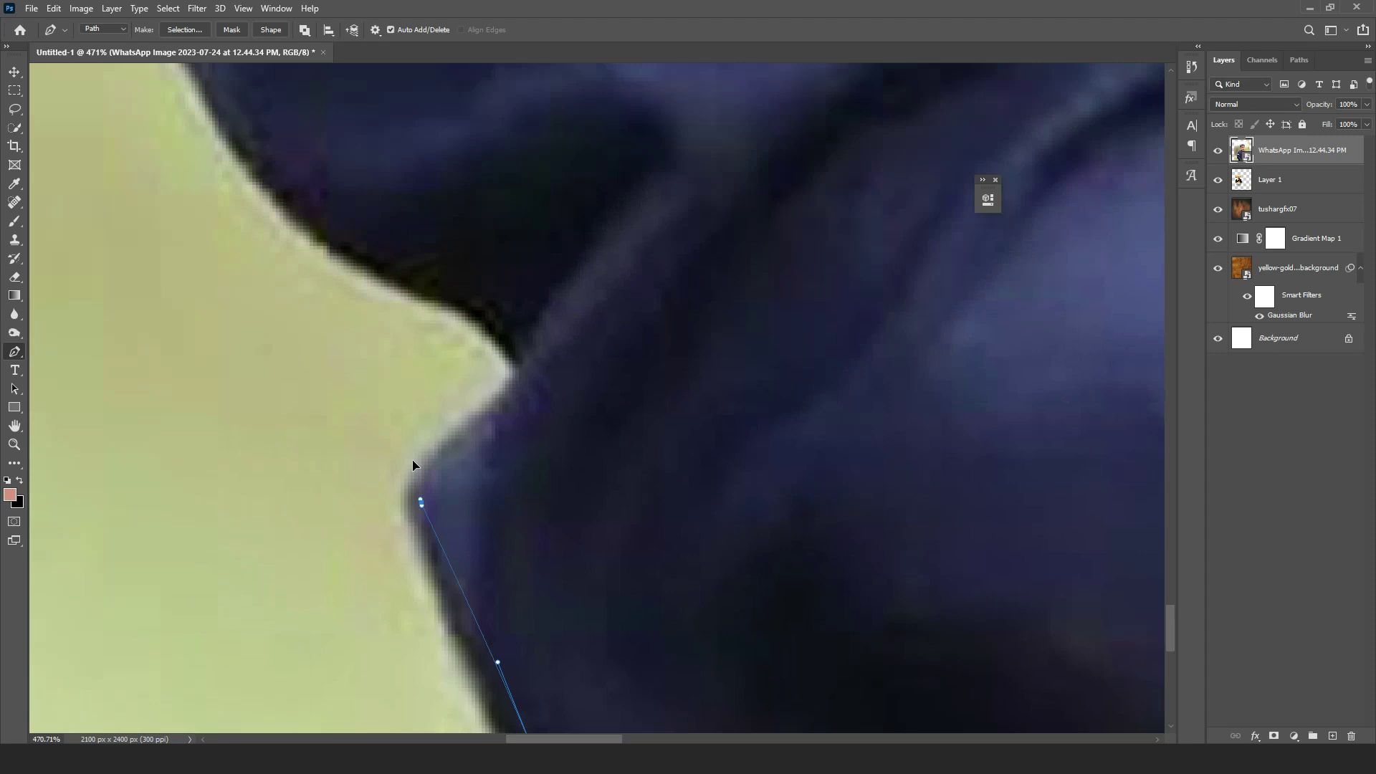
# - Trace a Pen path up the blue jacket's left sleeve and over the shoulder to the second boy's neck
pyautogui.scroll(5, 431, 349)
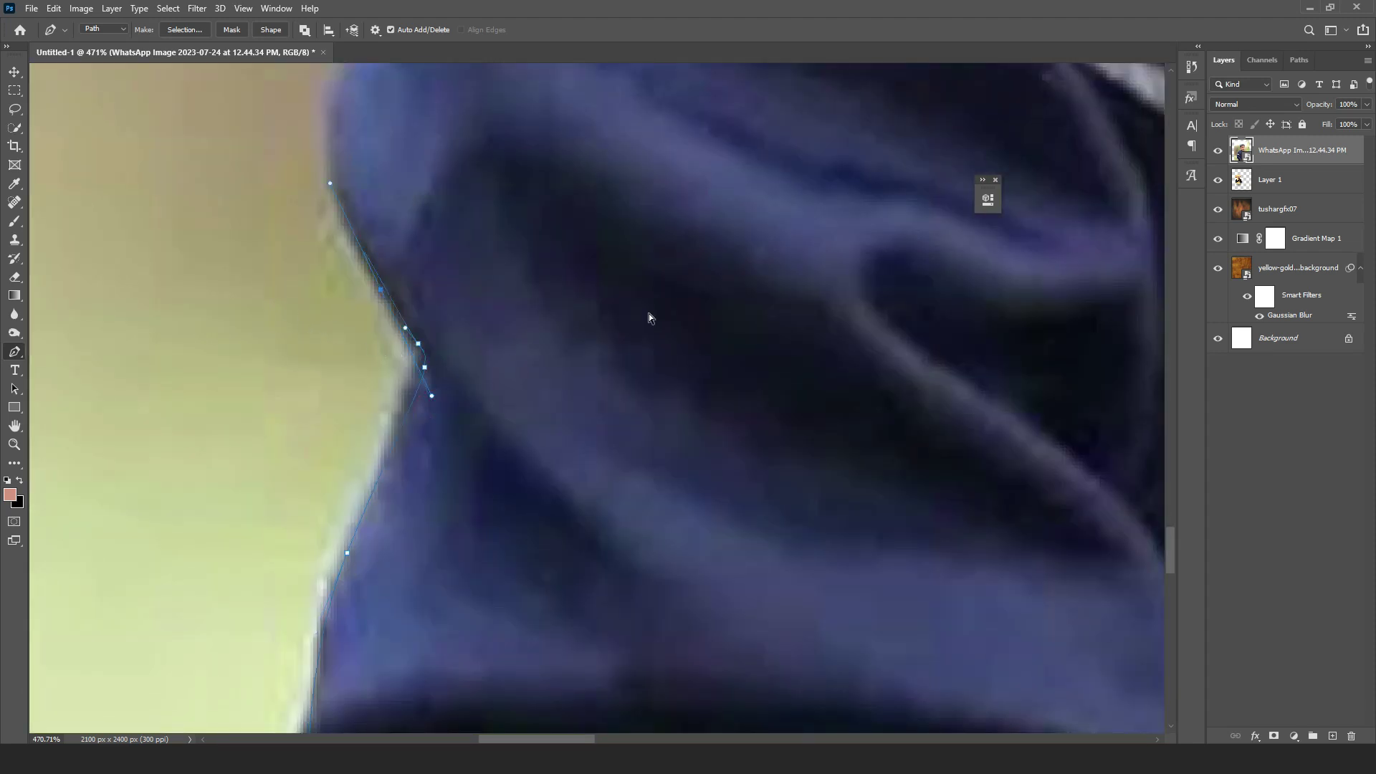
pyautogui.scroll(3, 648, 314)
pyautogui.click(550, 344)
pyautogui.scroll(3, 550, 344)
pyautogui.click(636, 357)
pyautogui.click(583, 321)
pyautogui.click(705, 184)
pyautogui.scroll(-8, 700, 337)
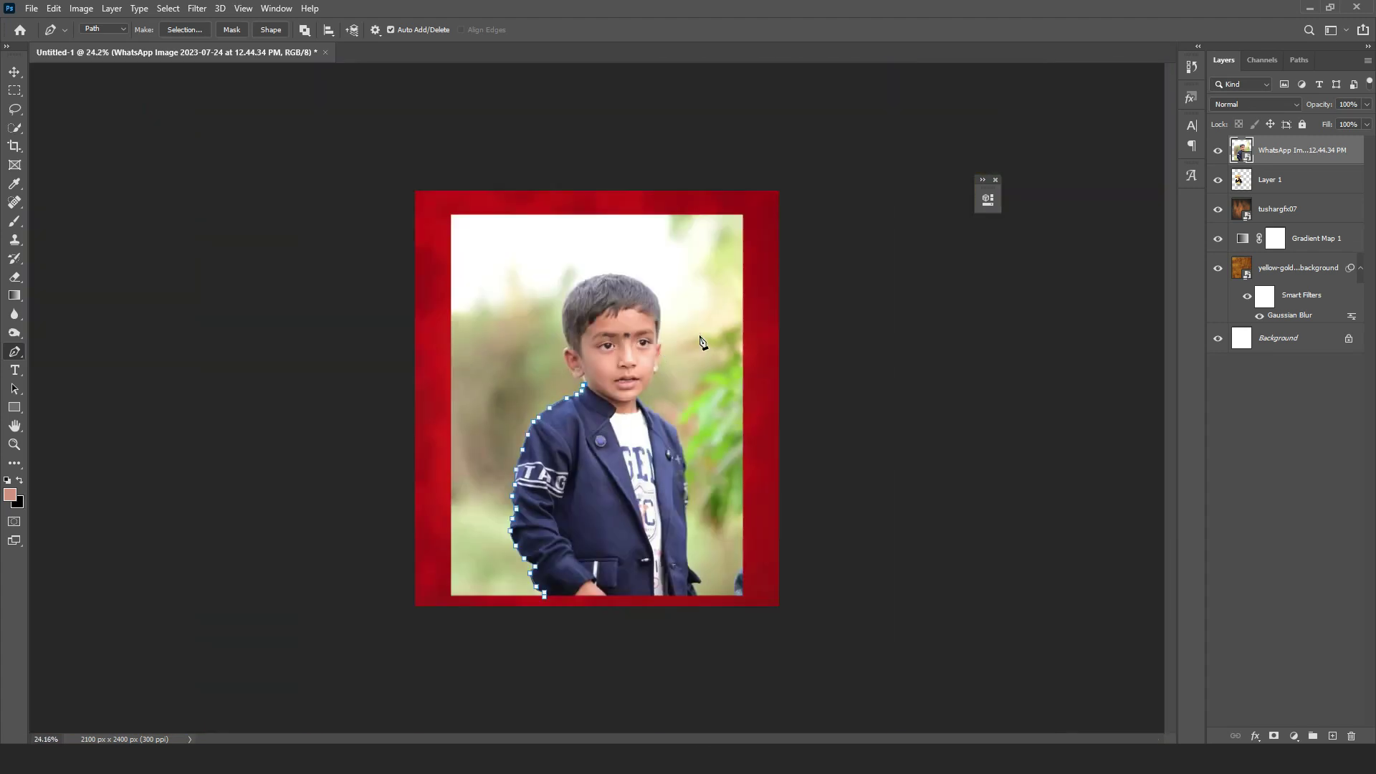
# - Outline the second boy's hair over the top and down the right side of his head
pyautogui.scroll(10, 702, 343)
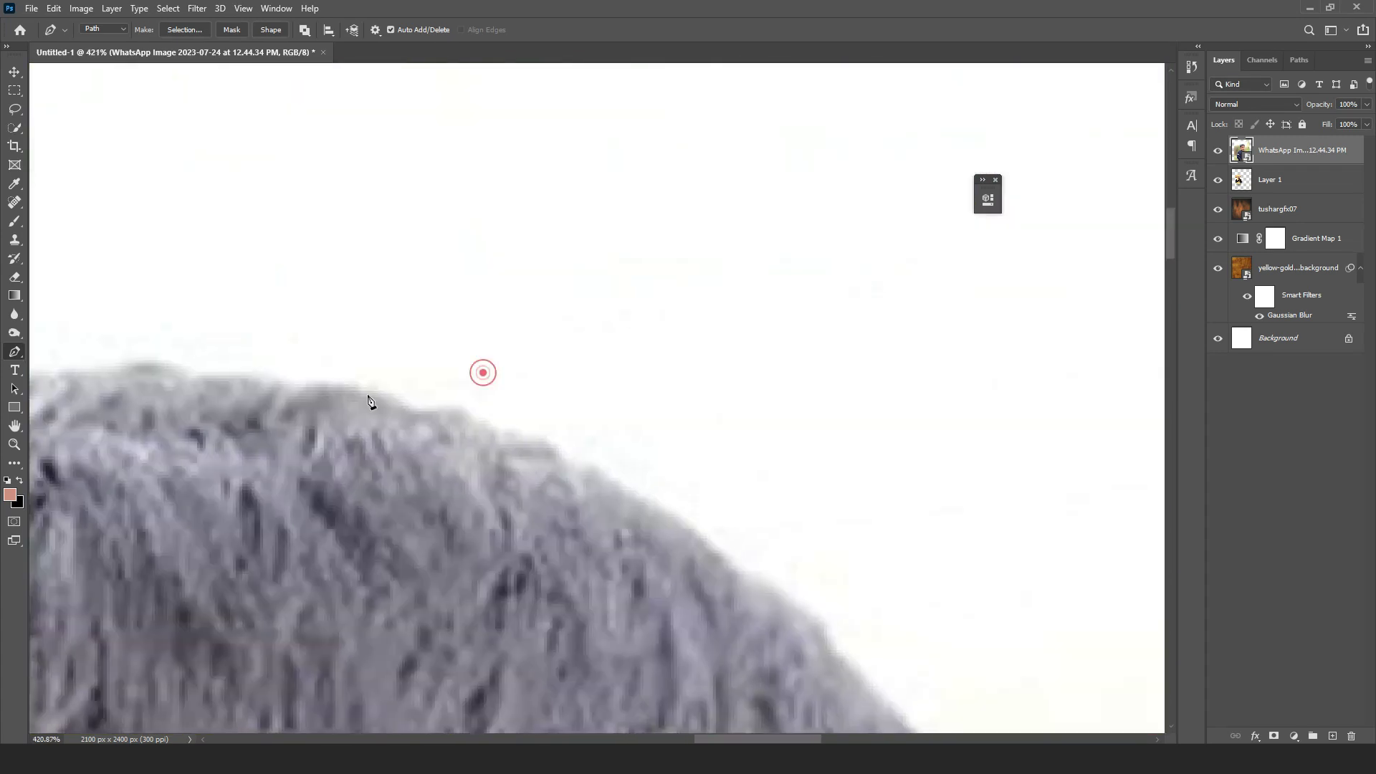
pyautogui.scroll(-5, 367, 398)
pyautogui.click(654, 460)
pyautogui.scroll(-5, 609, 454)
pyautogui.scroll(-4, 608, 454)
# - Finish the path along the second boy's face, neck and right jacket side, and delete the background around him
pyautogui.click(544, 415)
pyautogui.scroll(-3, 544, 415)
pyautogui.click(433, 332)
pyautogui.moveTo(506, 417); pyautogui.dragTo(529, 457)
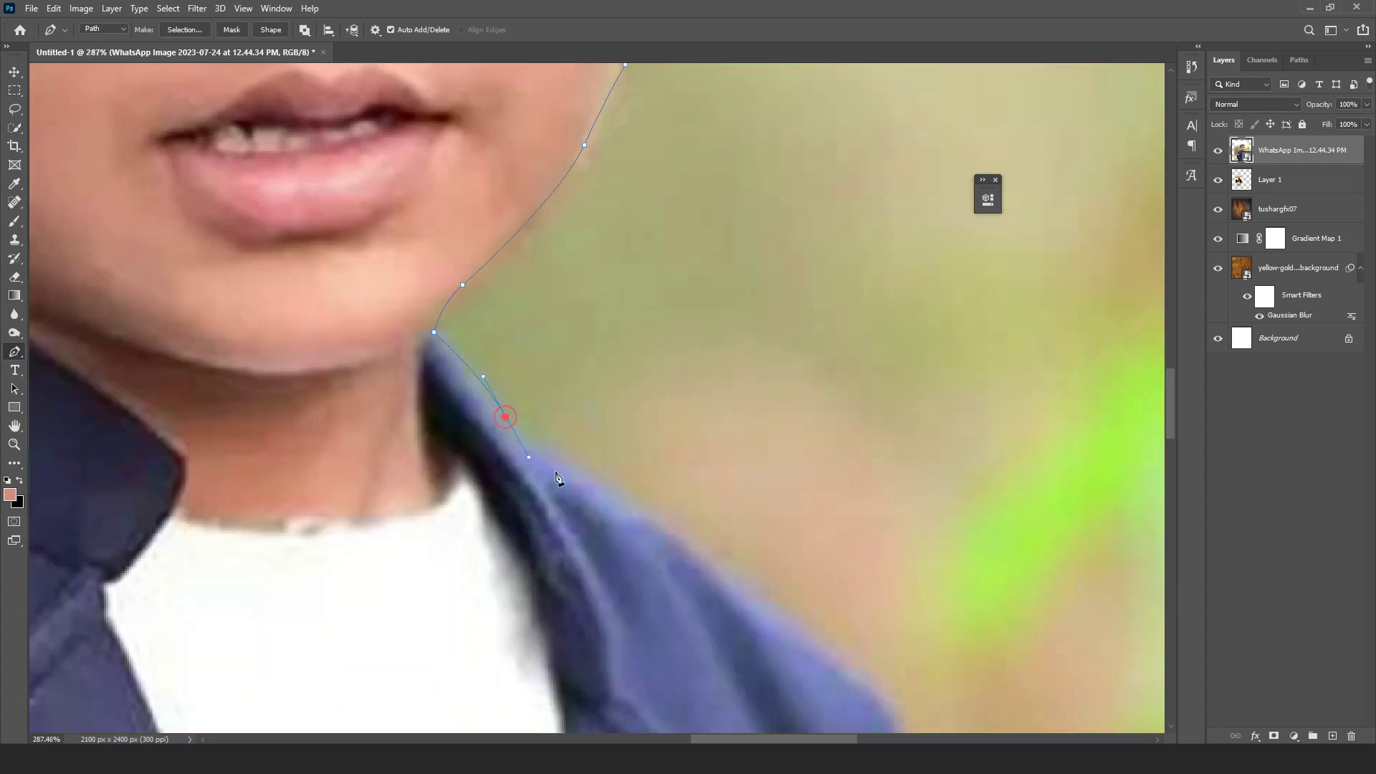
pyautogui.scroll(-10, 558, 478)
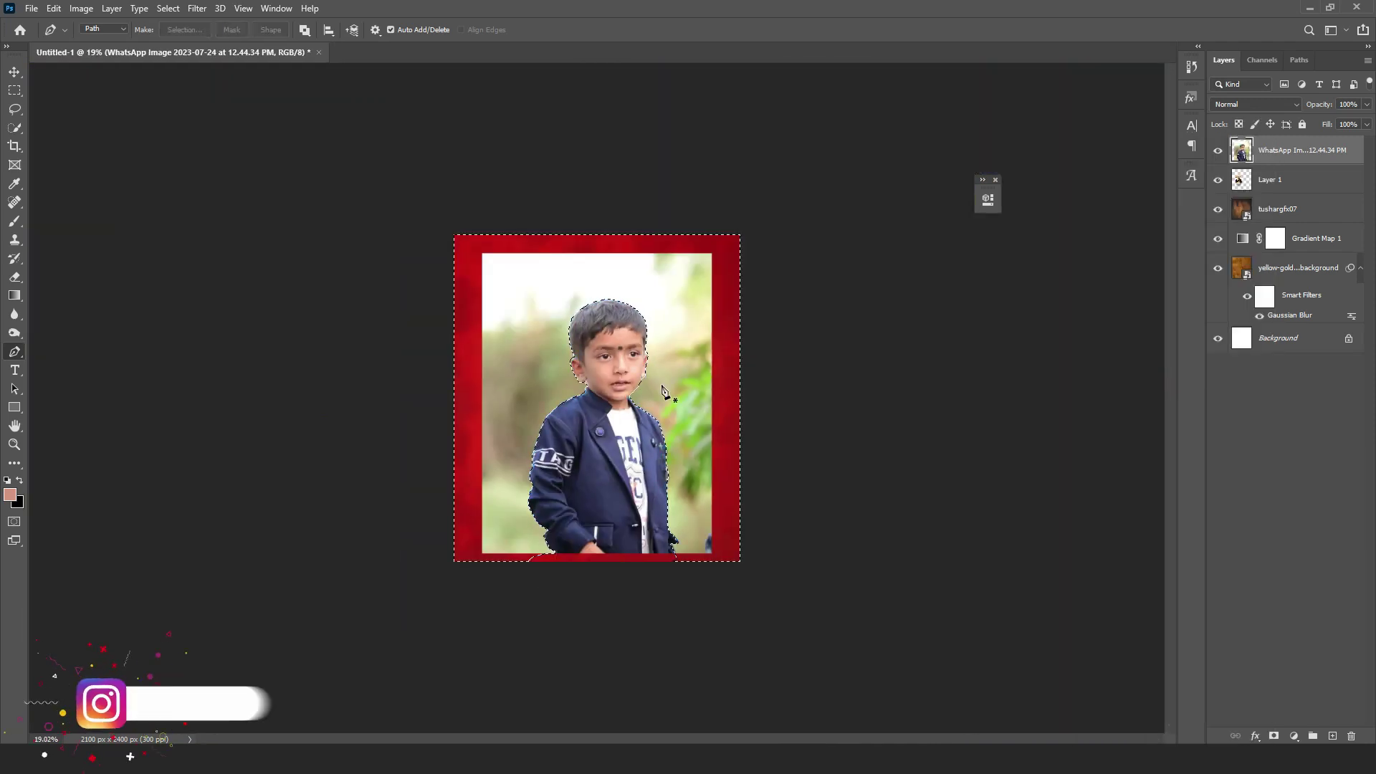
pyautogui.press('Delete')
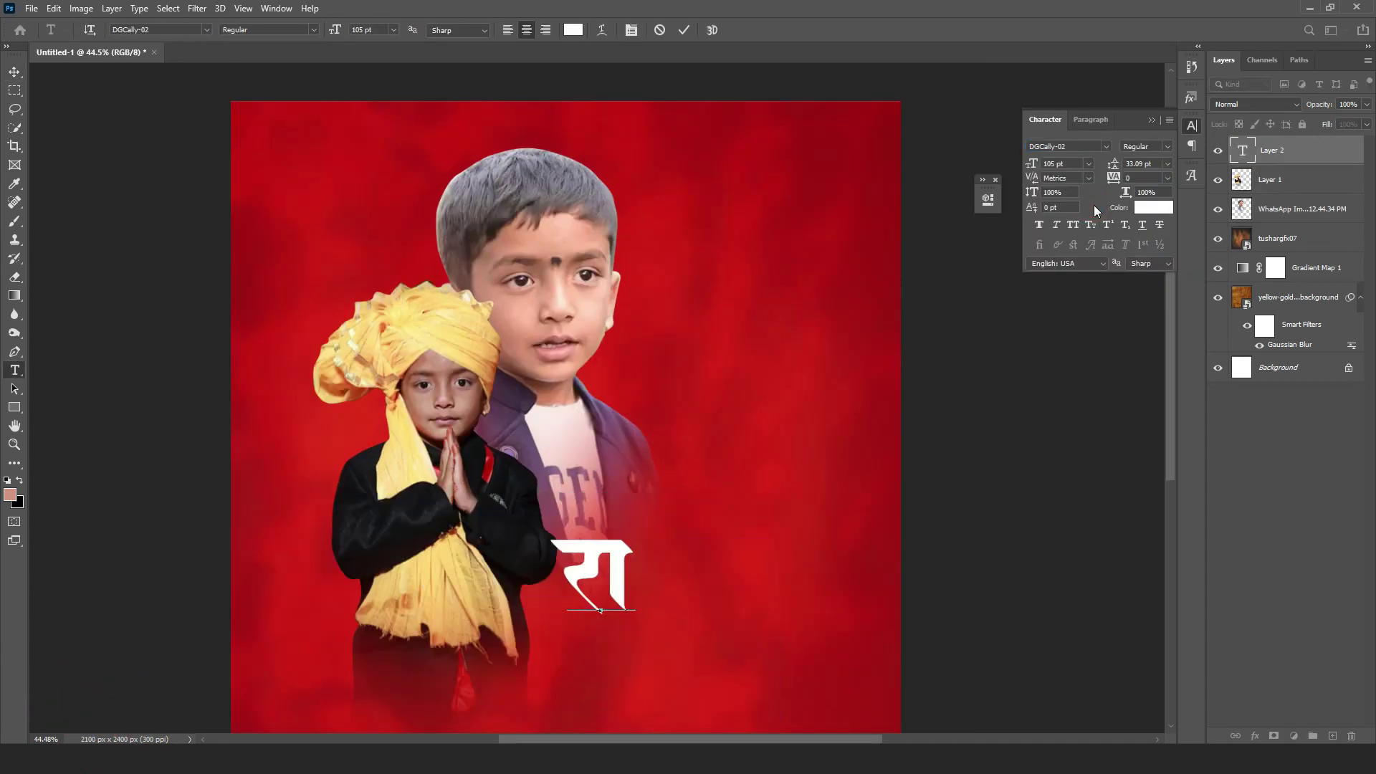
# - Complete the boy's first name in Devanagari as white DGCally-02 text at 105 pt
pyautogui.write('जवा')
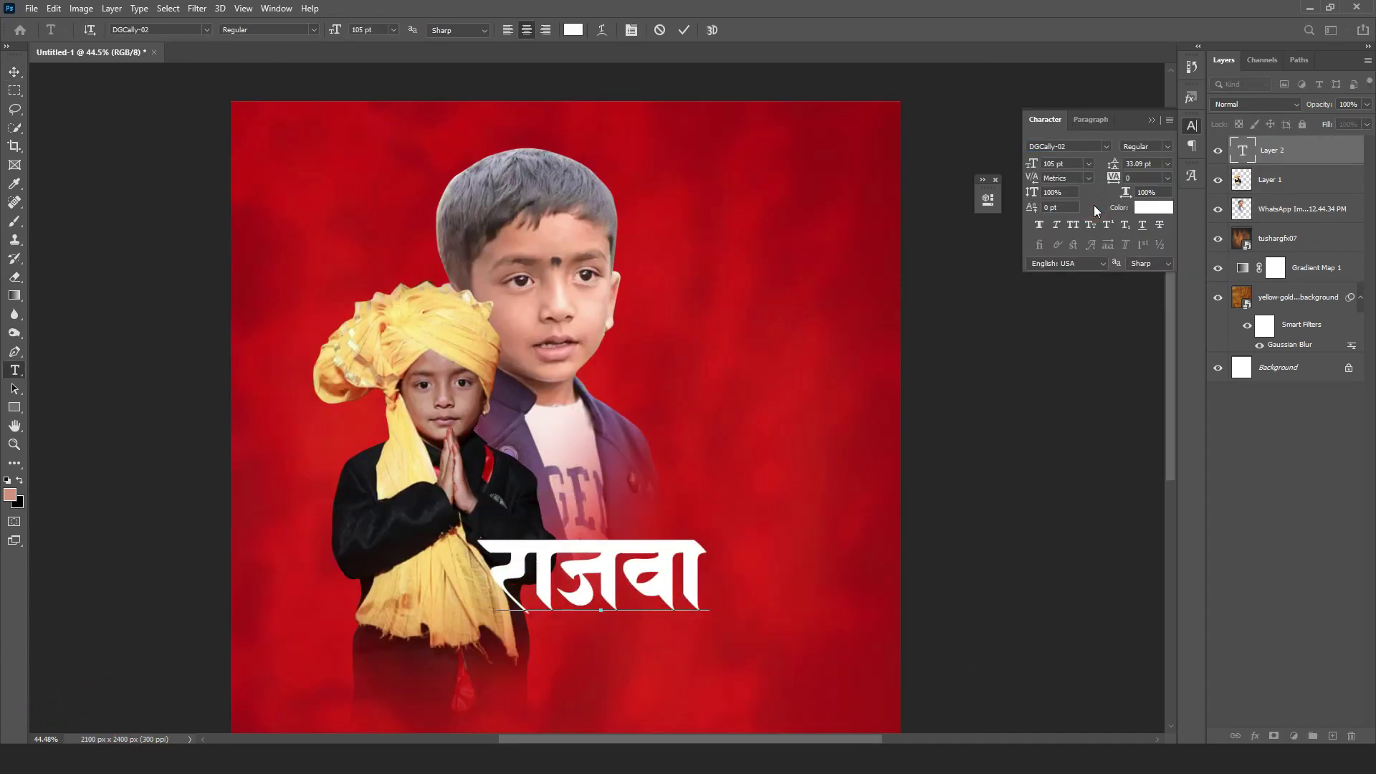
pyautogui.press('BackSpace')
pyautogui.write('ीर')
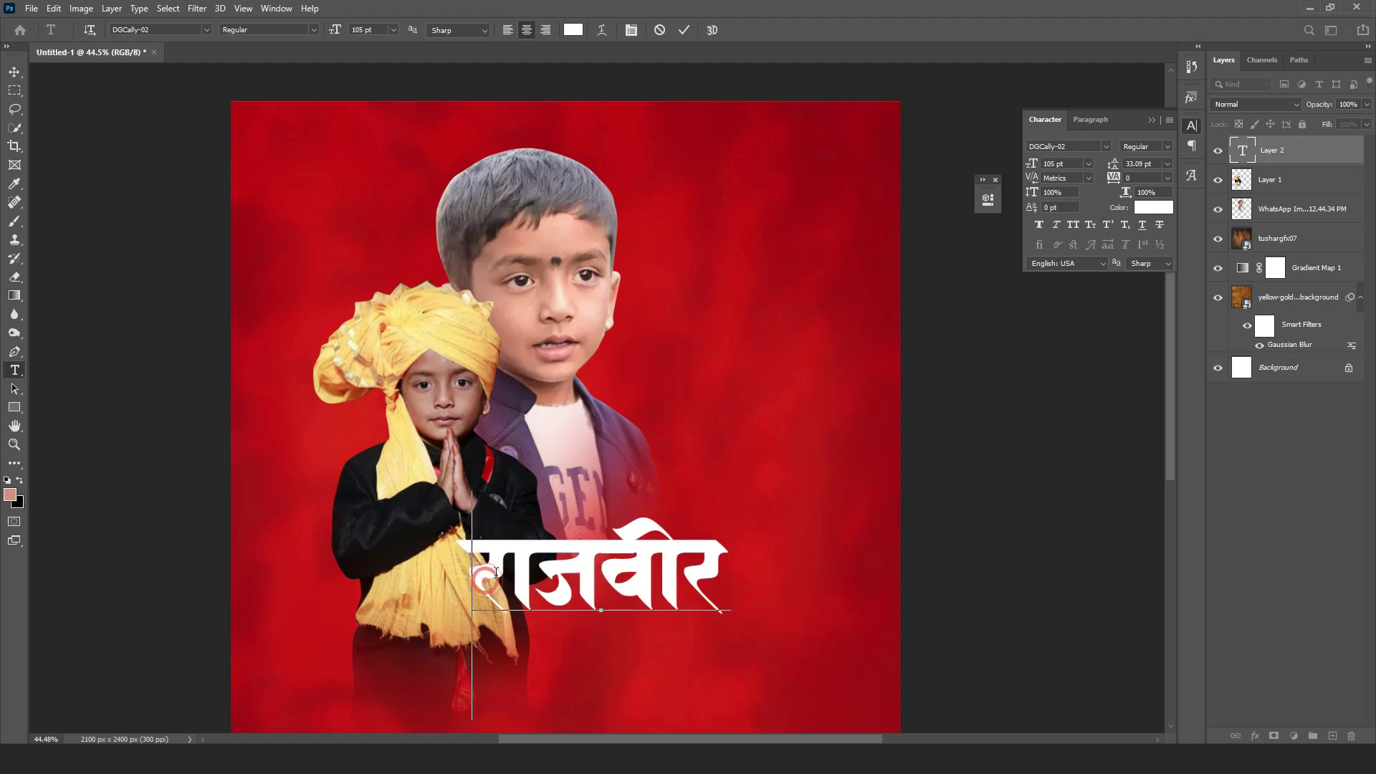
# - Replace the first letter of the name with the DGCally-02 glyph variant that has a long curved tail
pyautogui.moveTo(496, 572); pyautogui.dragTo(515, 573)
pyautogui.click(1191, 175)
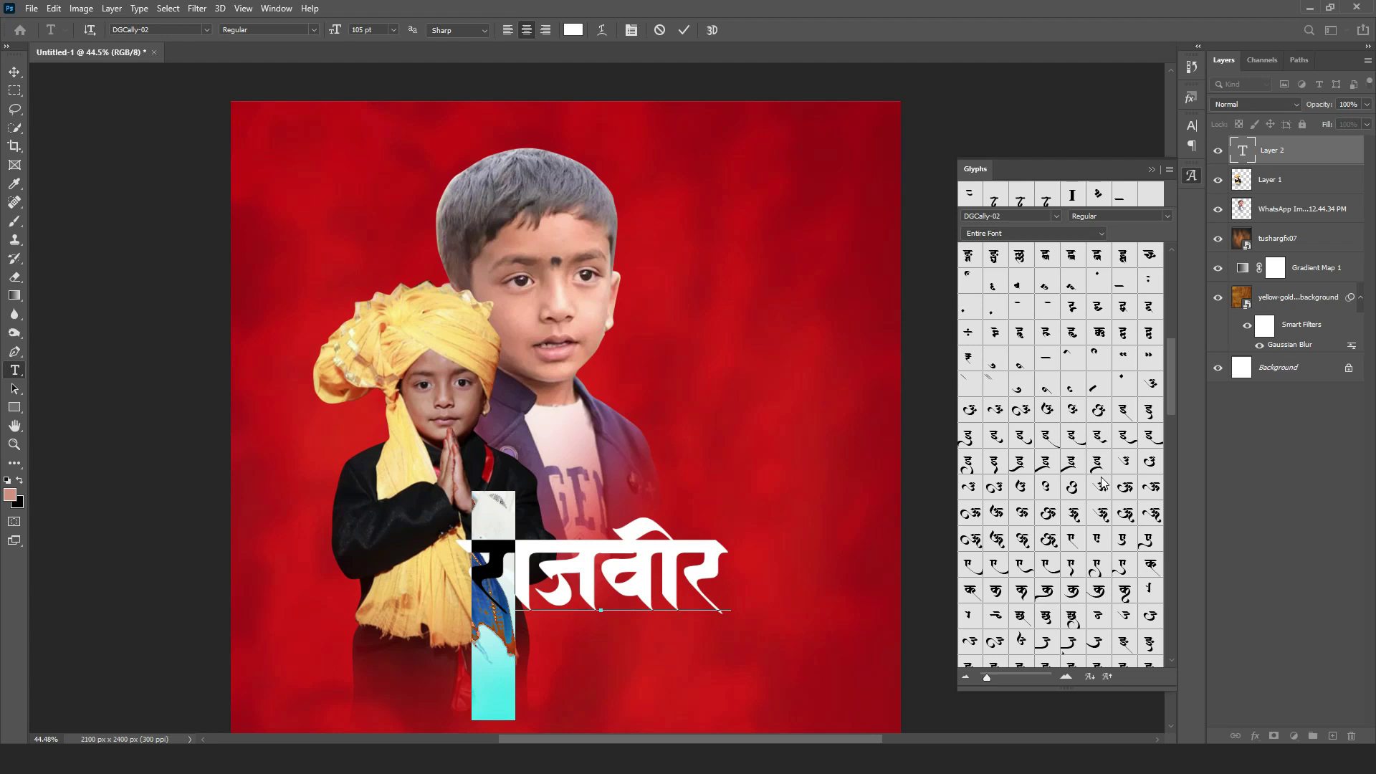
pyautogui.scroll(-8, 1052, 588)
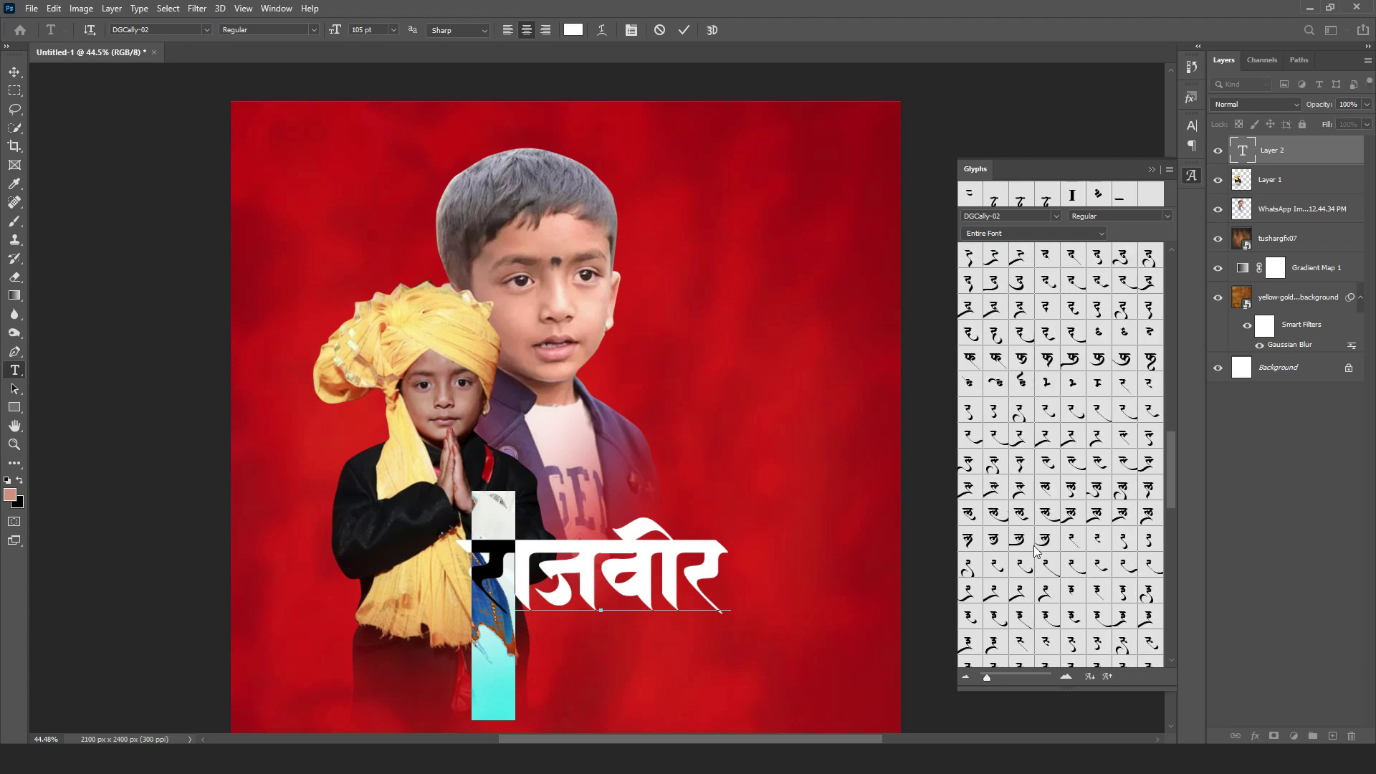
pyautogui.scroll(-5, 1046, 595)
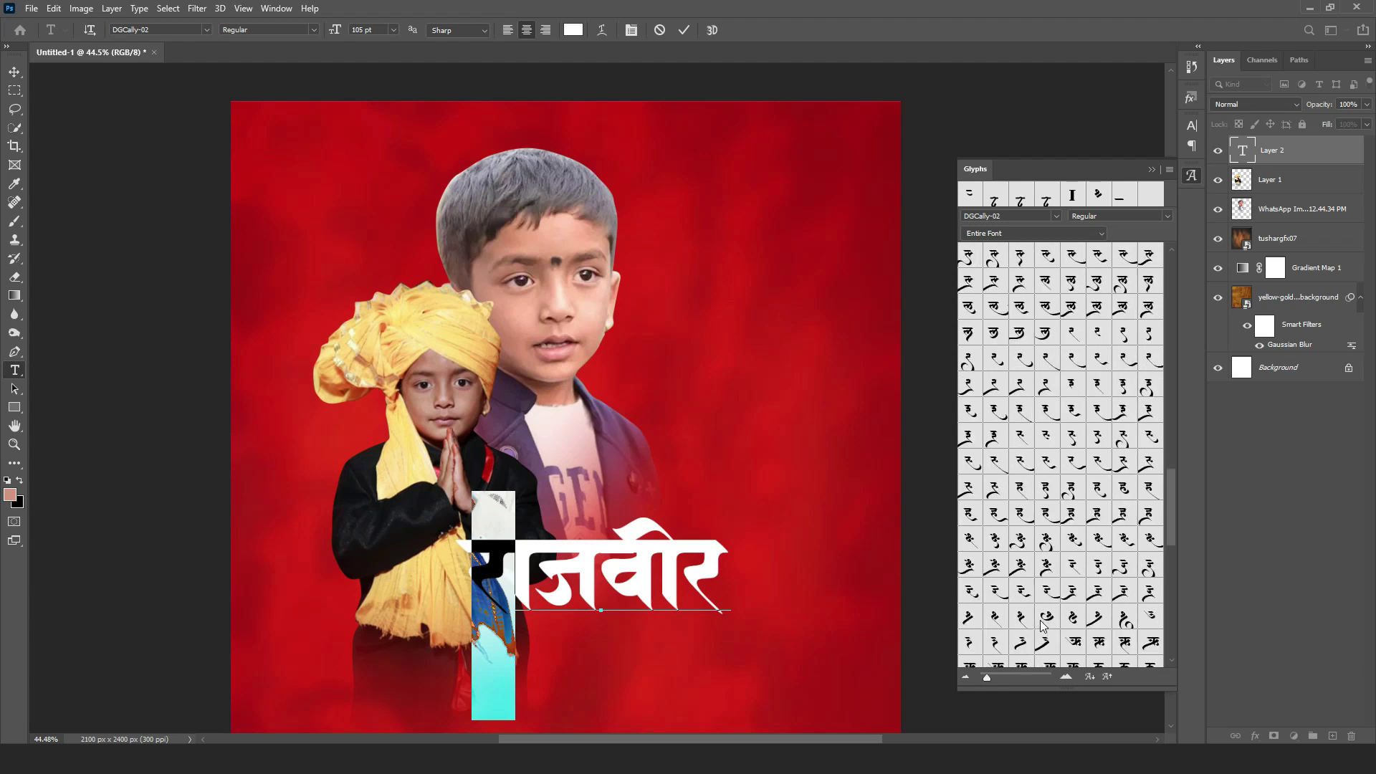
pyautogui.scroll(2, 1046, 616)
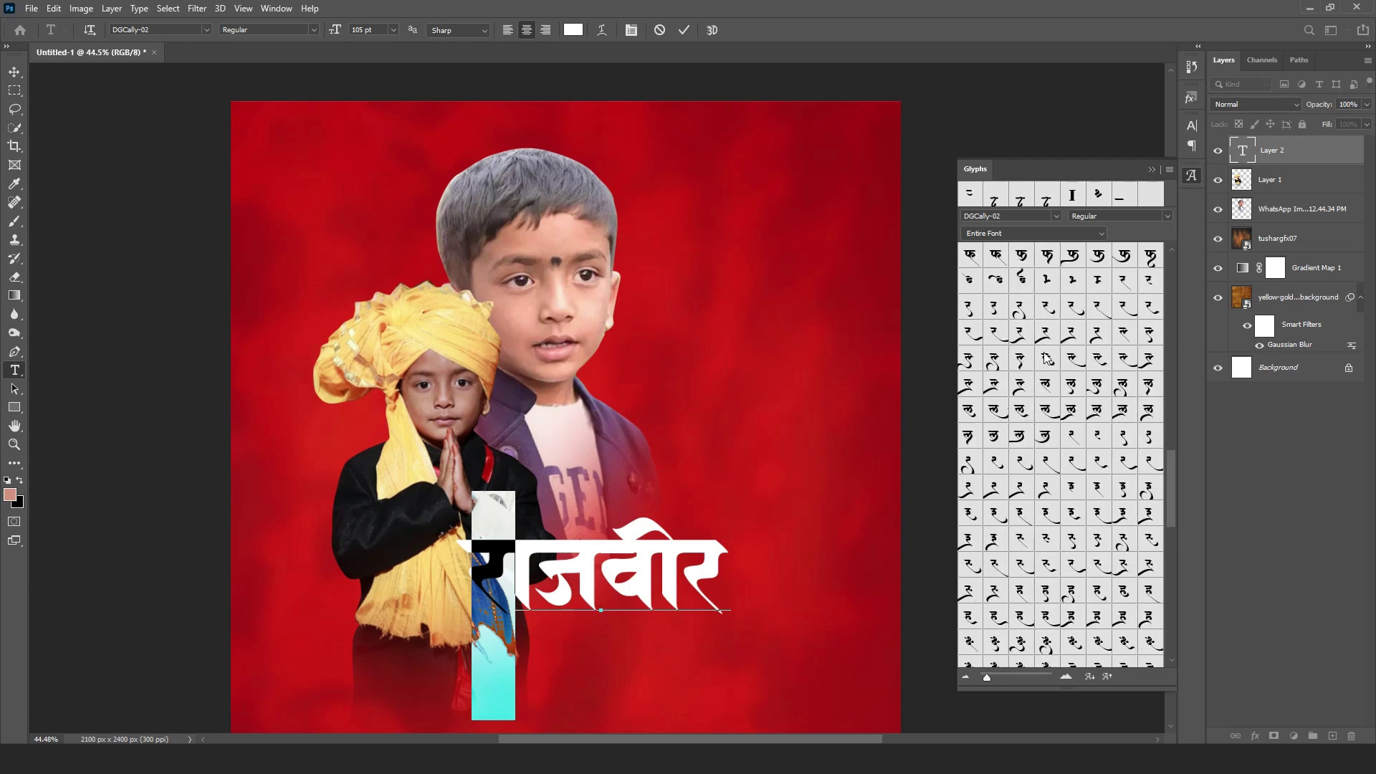
pyautogui.click(15, 71)
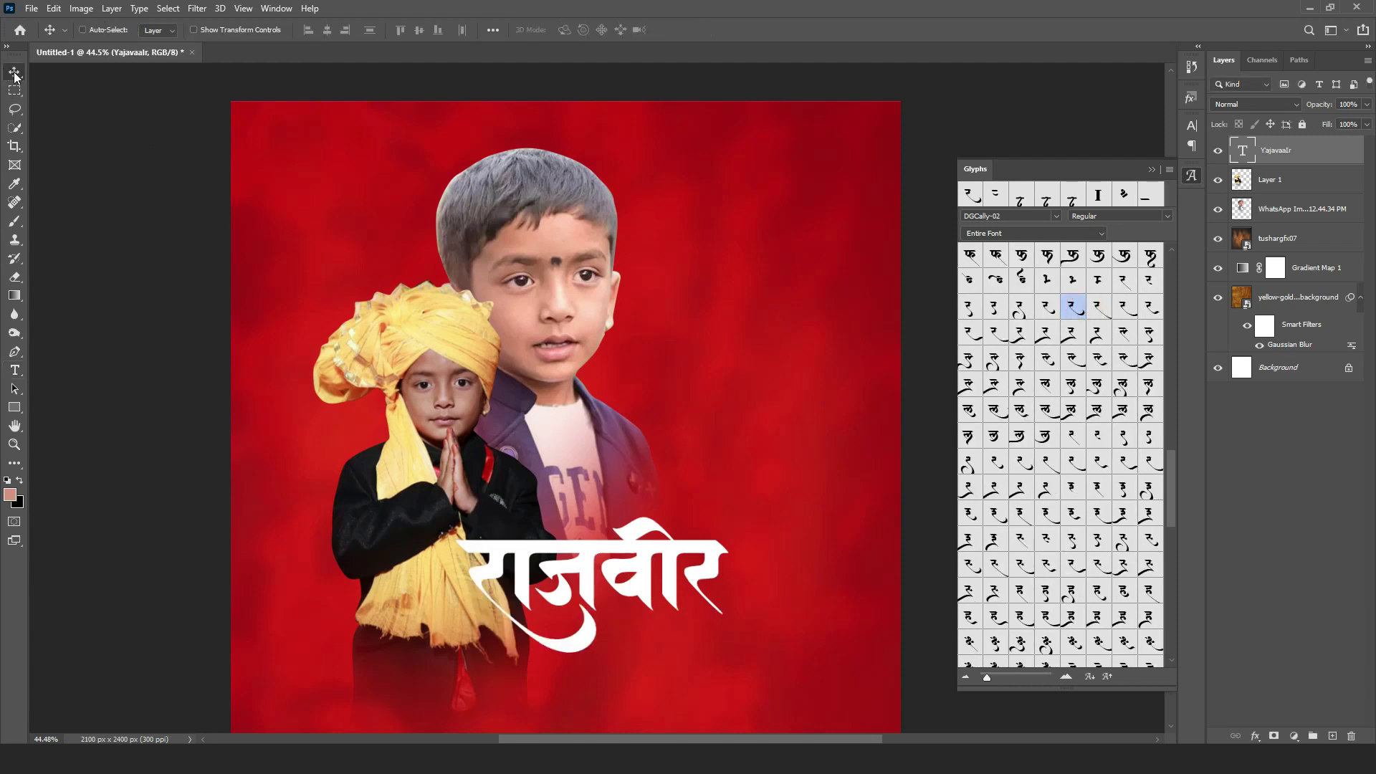
# - Move the name text straight down by about 132 px beside the turbaned boy
pyautogui.scroll(-2, 648, 510)
pyautogui.scroll(3, 662, 459)
pyautogui.moveTo(663, 463); pyautogui.dragTo(656, 532)
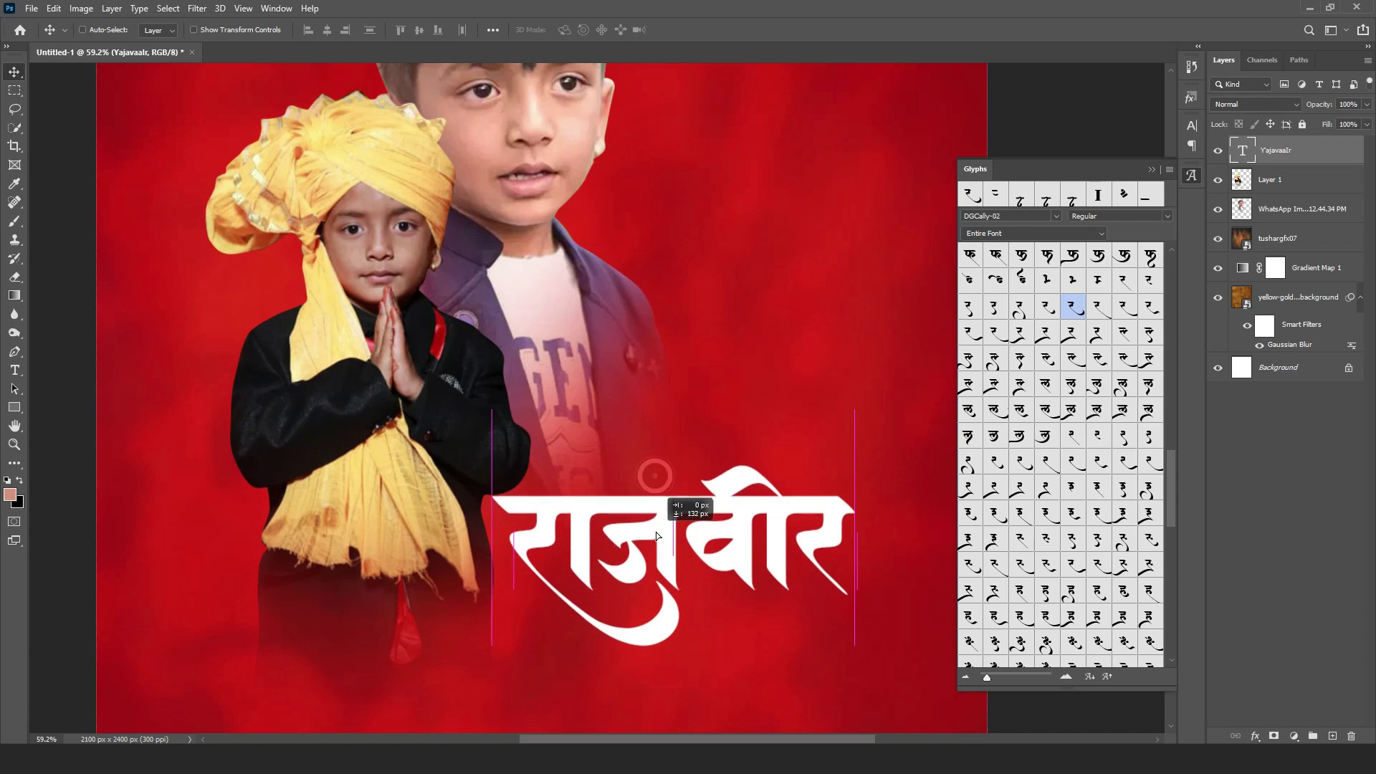
pyautogui.scroll(-2, 573, 458)
pyautogui.scroll(2, 672, 473)
pyautogui.scroll(2, 672, 473)
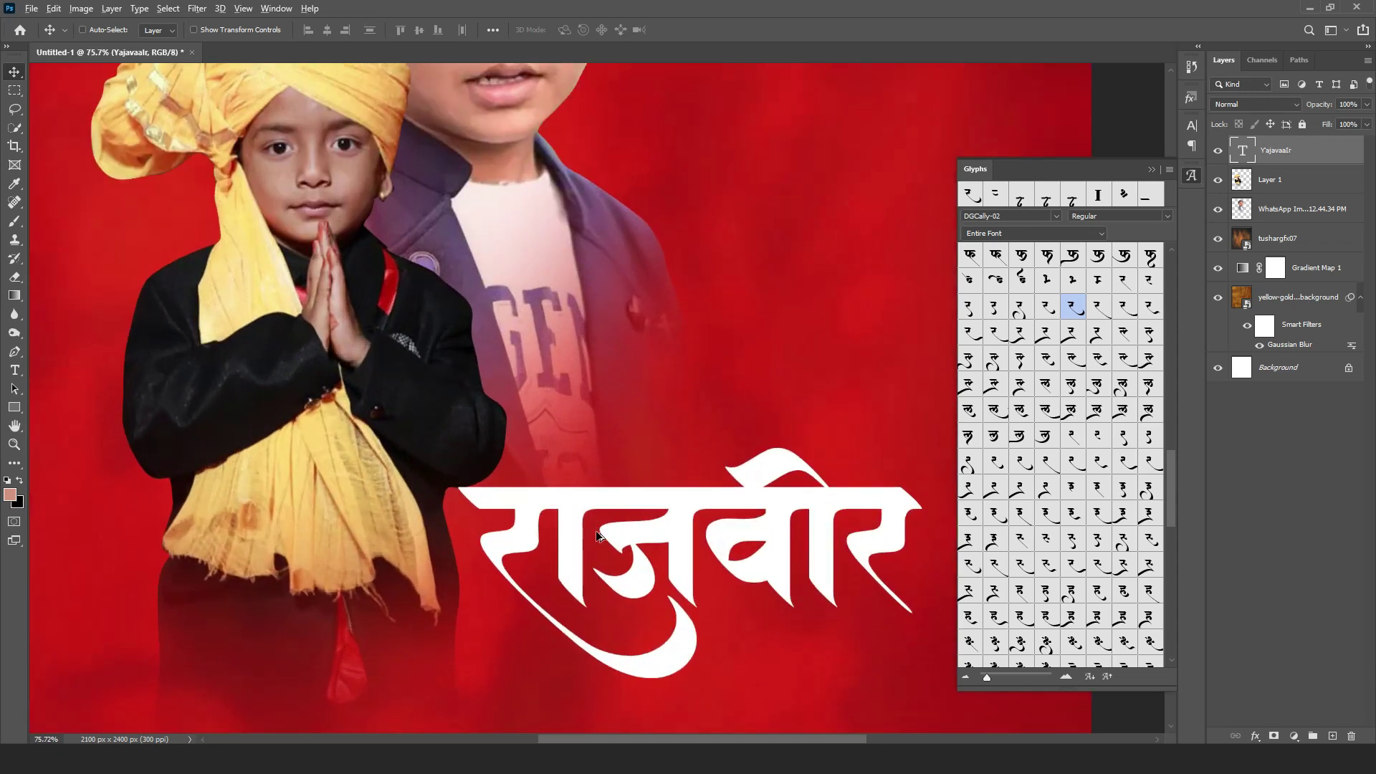
# - Duplicate the name text above the original and replace its content with the boy's nickname in parentheses
pyautogui.keyDown('alt'); pyautogui.moveTo(669, 524); pyautogui.dragTo(765, 321); pyautogui.keyUp('alt')
pyautogui.scroll(-2, 773, 629)
pyautogui.doubleClick(766, 316)
pyautogui.write('(ा')
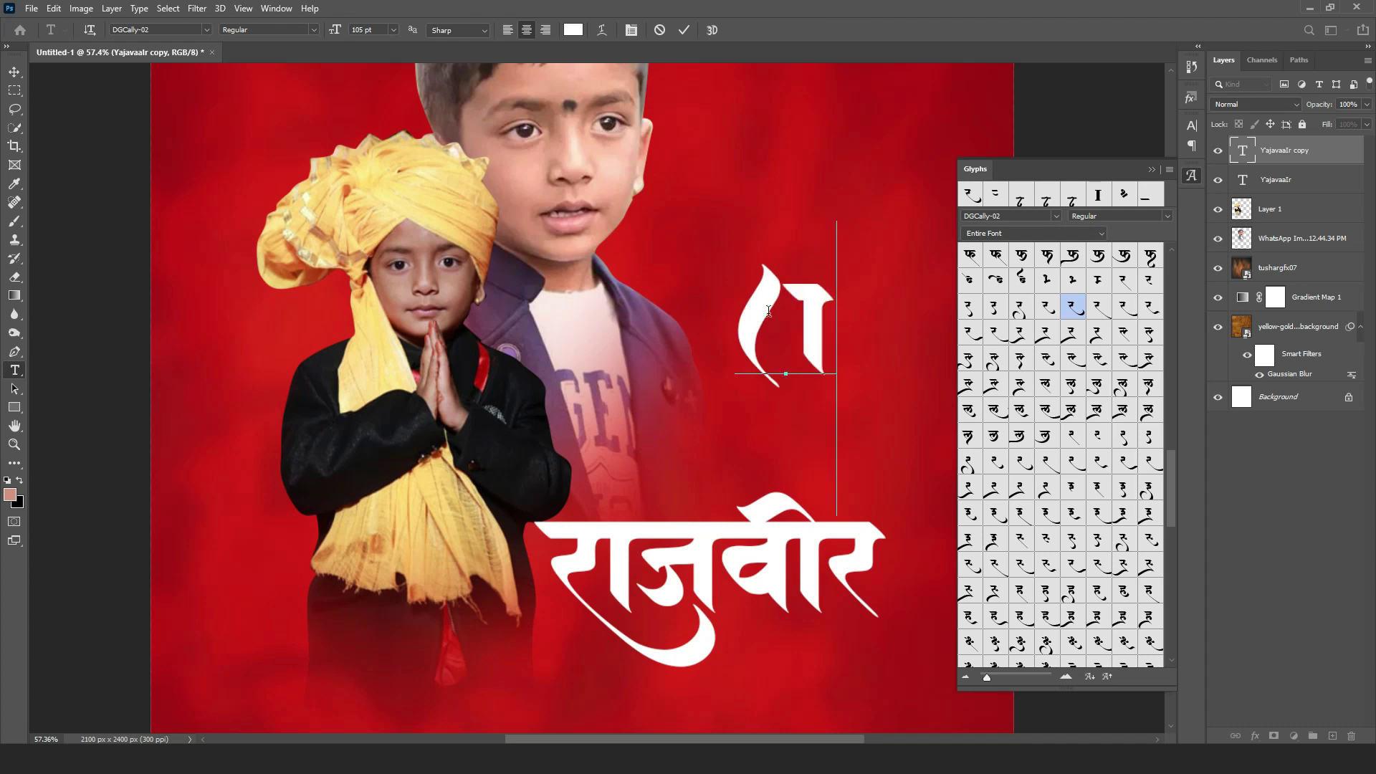
pyautogui.write('च')
pyautogui.write('नु')
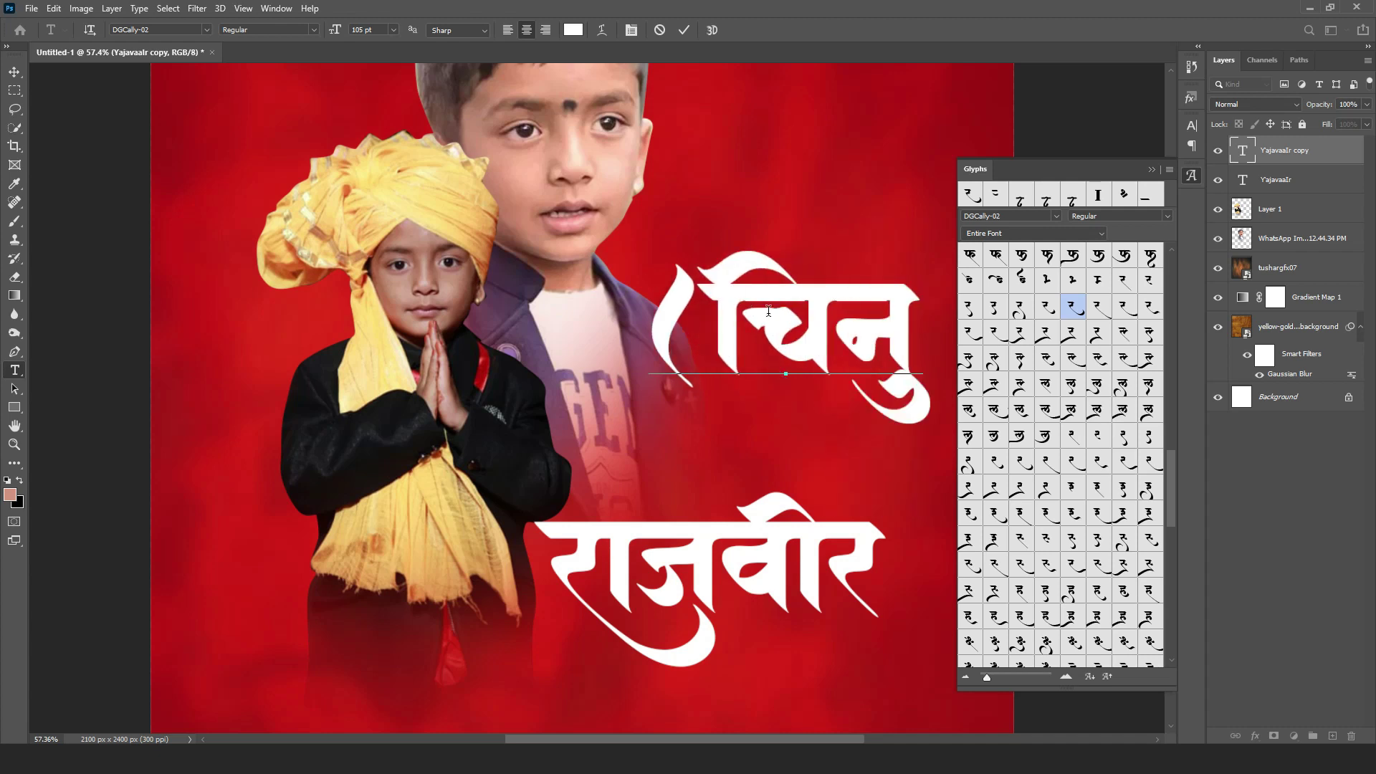
pyautogui.write(')')
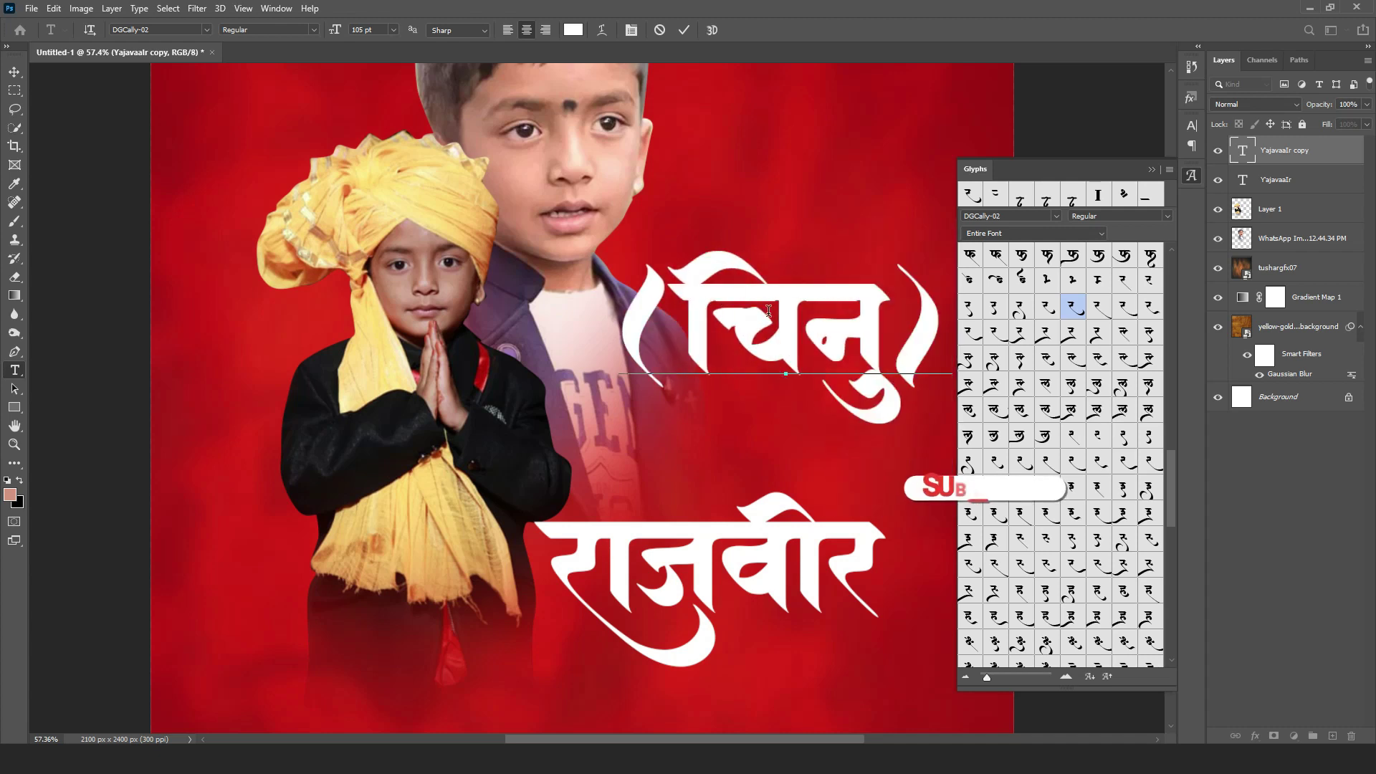
# - Scale down the bracketed nickname and place it just under the right part of the name
pyautogui.click(14, 73)
pyautogui.scroll(-6, 806, 383)
pyautogui.moveTo(796, 372); pyautogui.dragTo(721, 576)
pyautogui.hotkey('ctrl', 't')
pyautogui.press('Return')
pyautogui.scroll(6, 694, 546)
pyautogui.moveTo(631, 582); pyautogui.dragTo(741, 529)
# - Select the name together with the nickname and move both up and slightly right
pyautogui.keyDown('ctrl'); pyautogui.keyDown('shift'); pyautogui.click(731, 420); pyautogui.keyUp('shift'); pyautogui.keyUp('ctrl')
pyautogui.scroll(-4, 724, 440)
pyautogui.moveTo(674, 489); pyautogui.dragTo(703, 411)
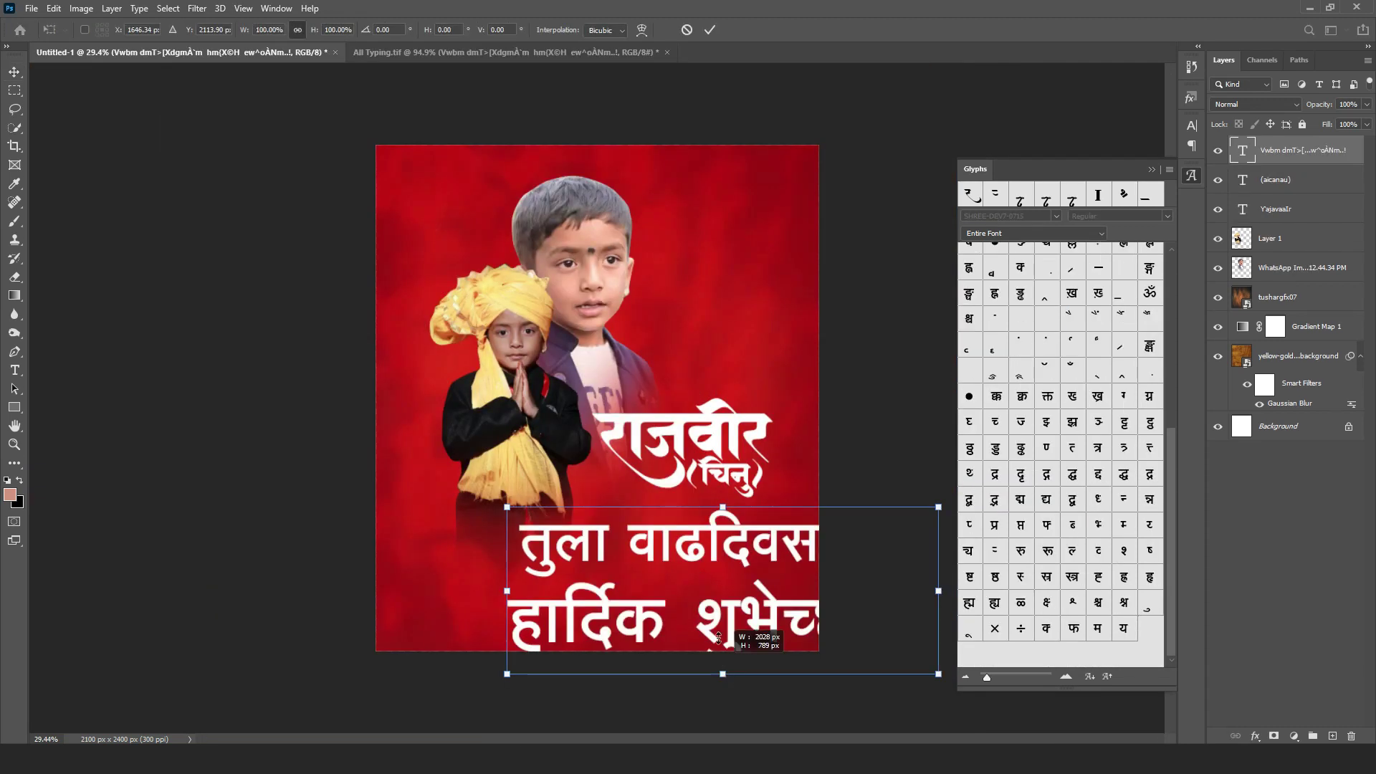
# - Scale down the two-line greeting "तुला वाढदिवसाच्या हार्दिक शुभेच्छा..!" and place it directly beneath the nickname
pyautogui.moveTo(718, 638); pyautogui.dragTo(719, 541)
pyautogui.press('Return')
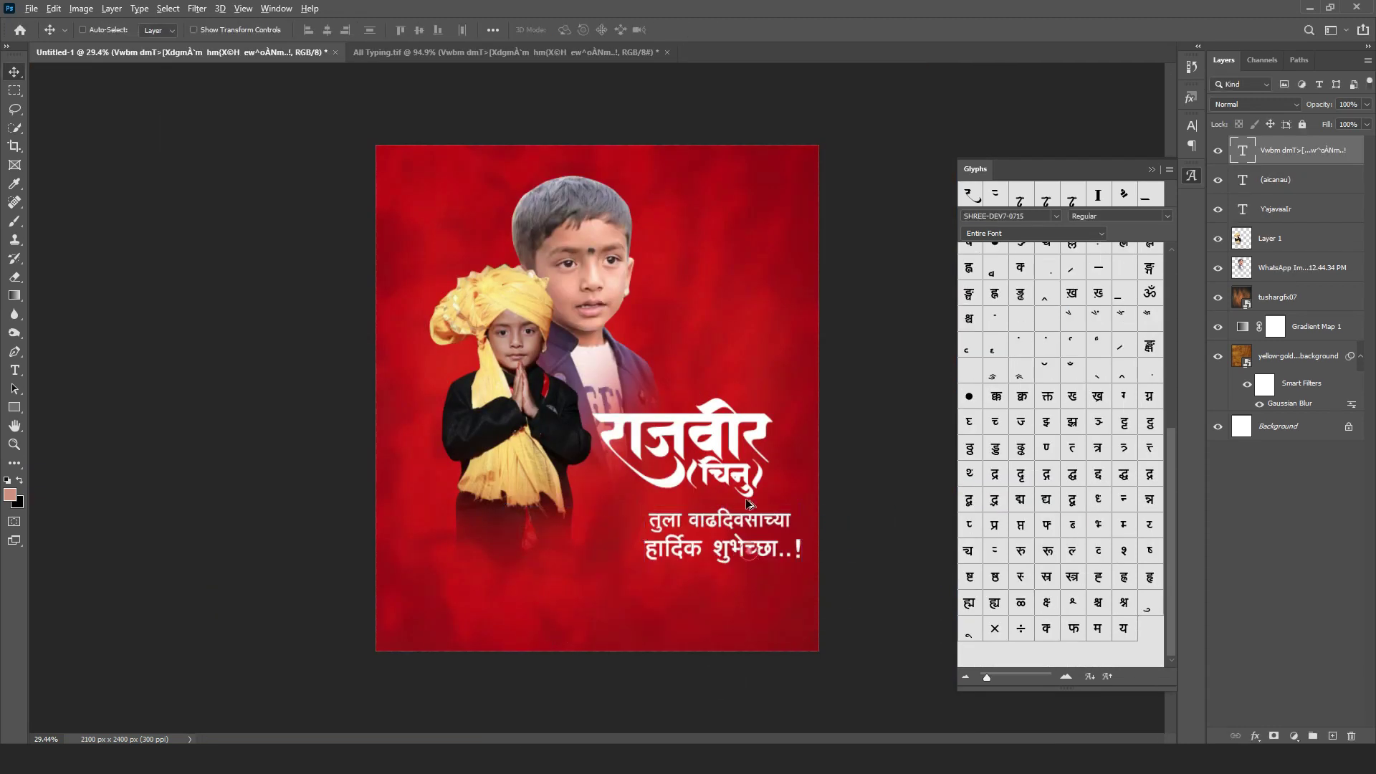
pyautogui.scroll(8, 733, 499)
pyautogui.moveTo(745, 586); pyautogui.dragTo(646, 536)
pyautogui.scroll(-3, 654, 543)
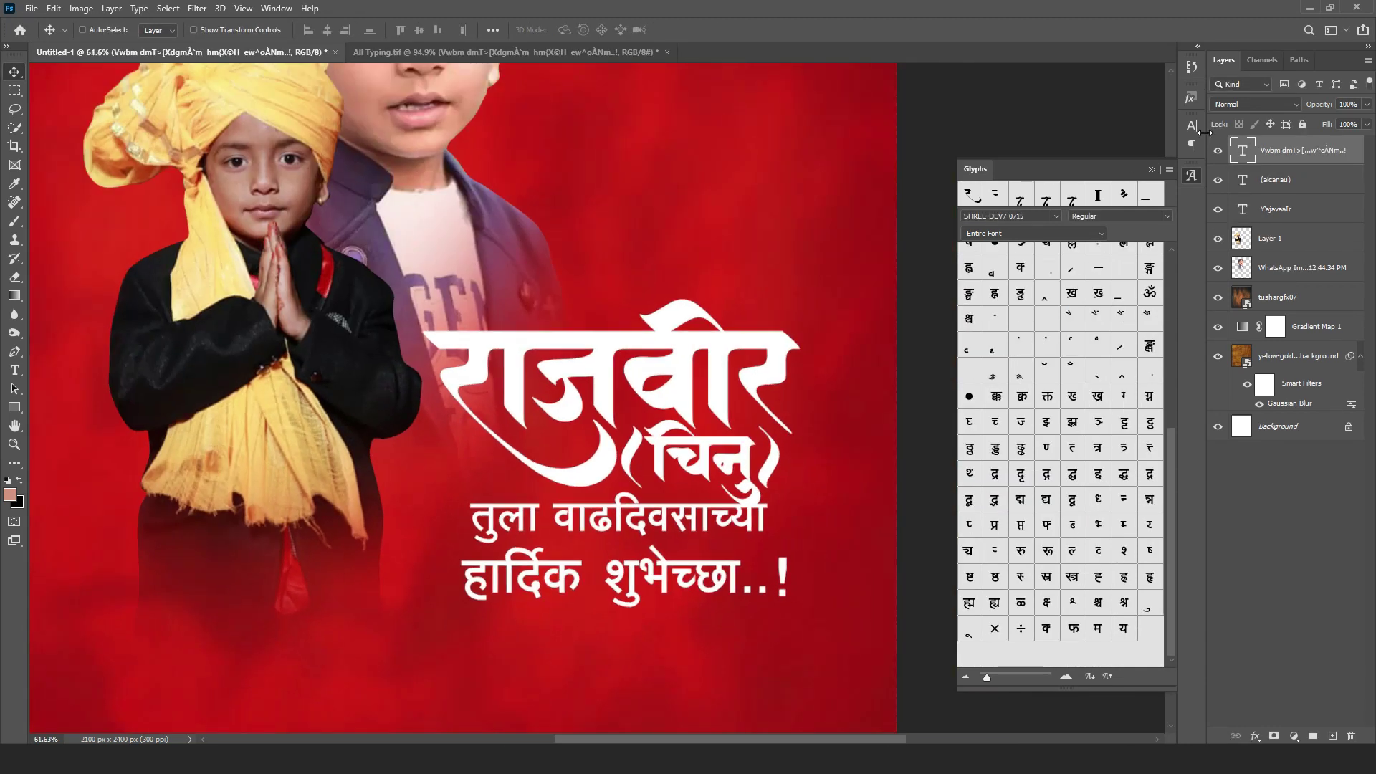
# - Give both lines of the birthday greeting a uniform font size of 47 pt
pyautogui.click(1191, 125)
pyautogui.click(1033, 164)
pyautogui.click(1089, 164)
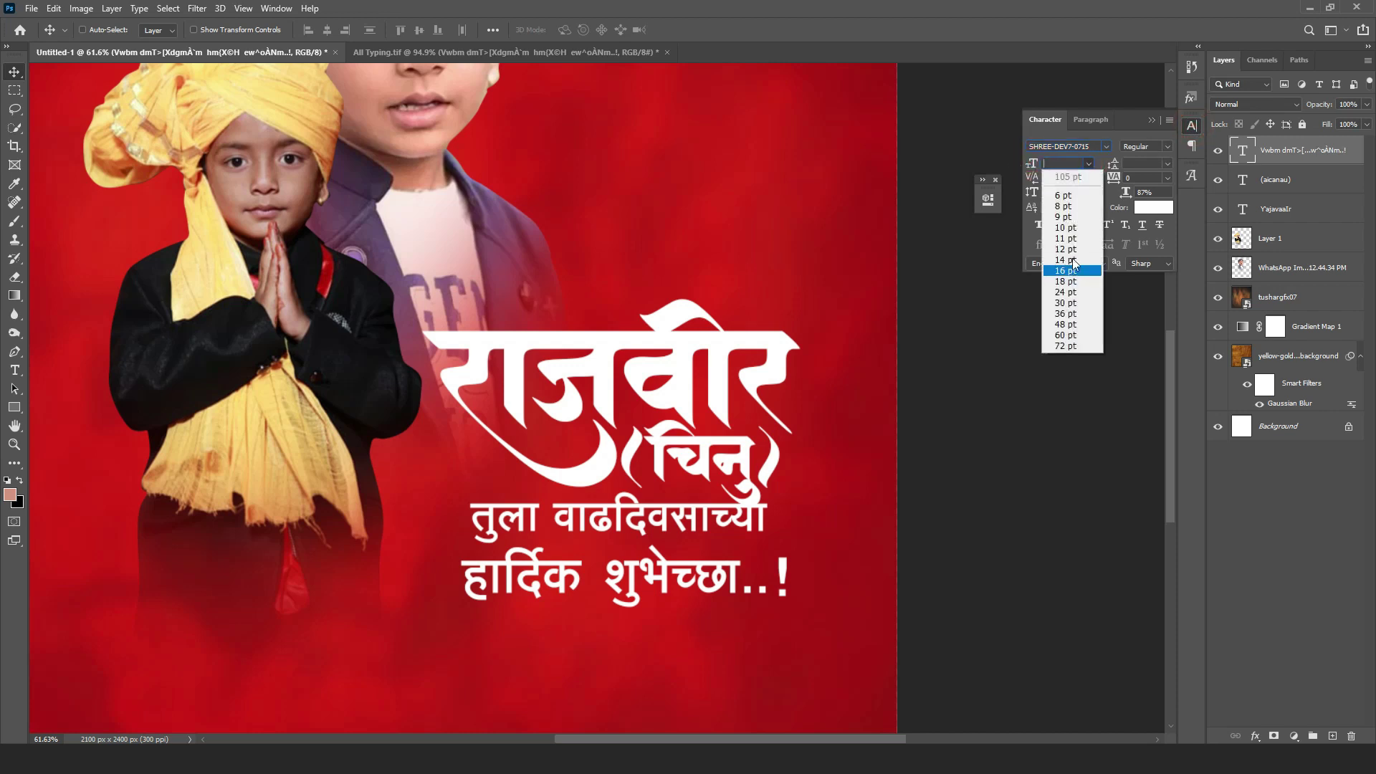
pyautogui.click(1073, 271)
pyautogui.moveTo(1032, 164); pyautogui.dragTo(1061, 169)
# - Shrink the greeting to about 32 pt and position it under the name, close to the curved tail
pyautogui.moveTo(736, 525); pyautogui.dragTo(744, 541)
pyautogui.hotkey('ctrl', 't')
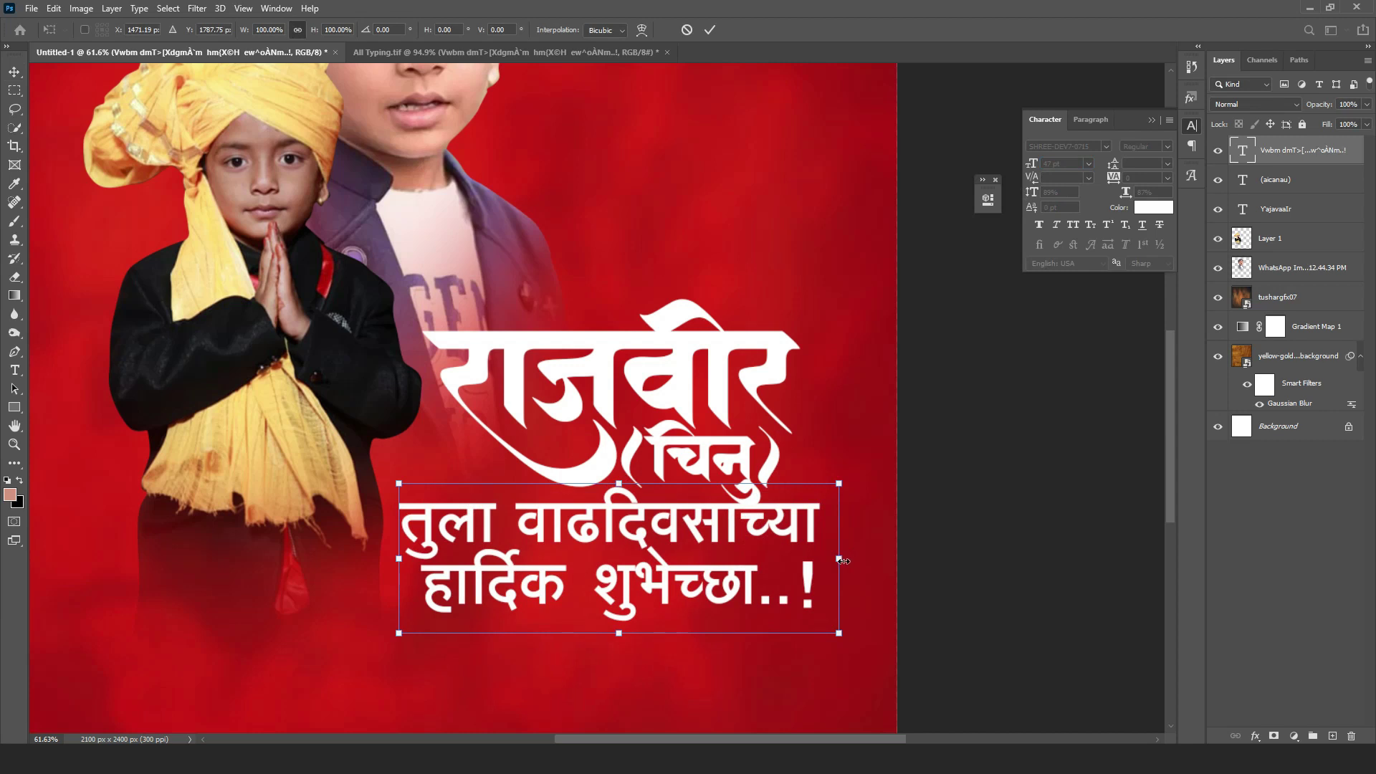
pyautogui.moveTo(844, 561); pyautogui.dragTo(700, 559)
pyautogui.press('Return')
pyautogui.scroll(7, 584, 544)
pyautogui.moveTo(626, 582); pyautogui.dragTo(695, 537)
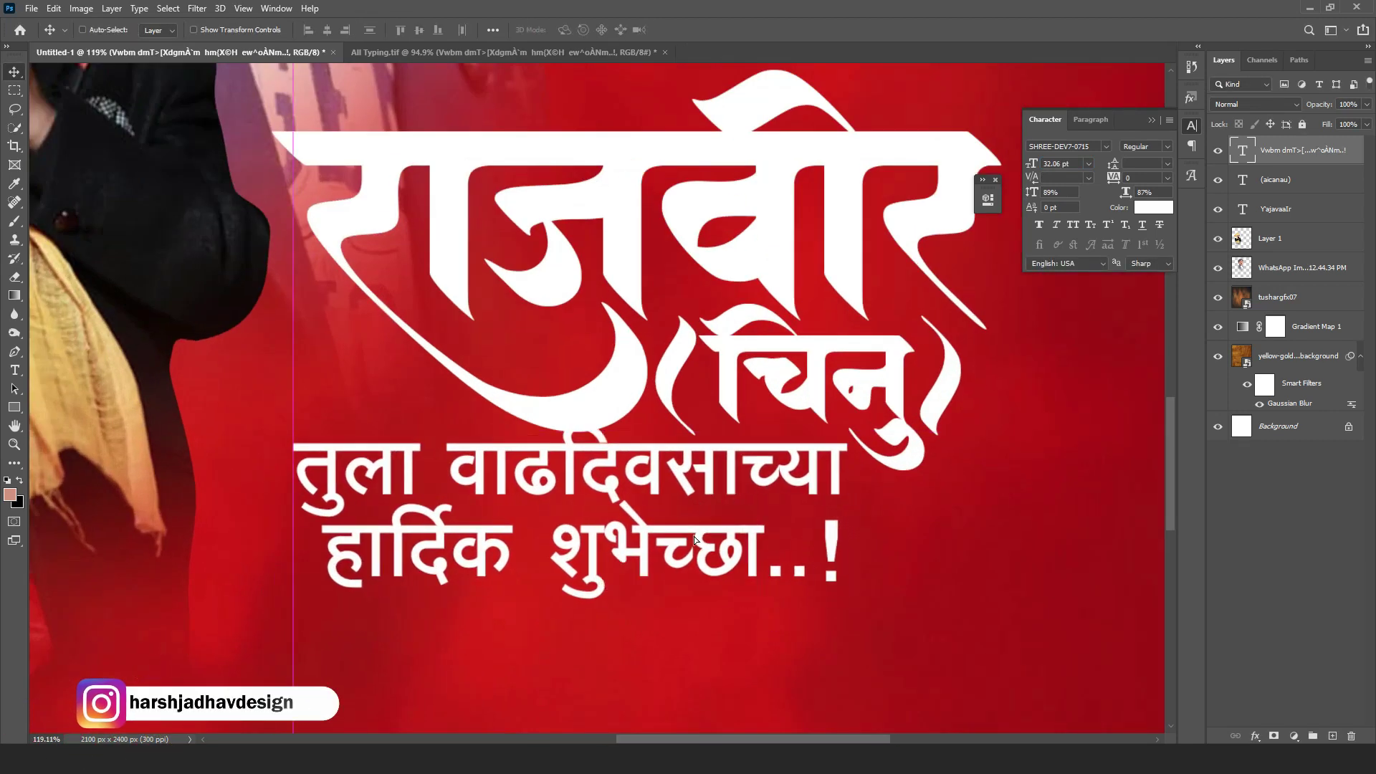
# - Scale the greeting down slightly more and shift it right and a little lower under the name
pyautogui.scroll(-5, 693, 536)
pyautogui.hotkey('ctrl', 't')
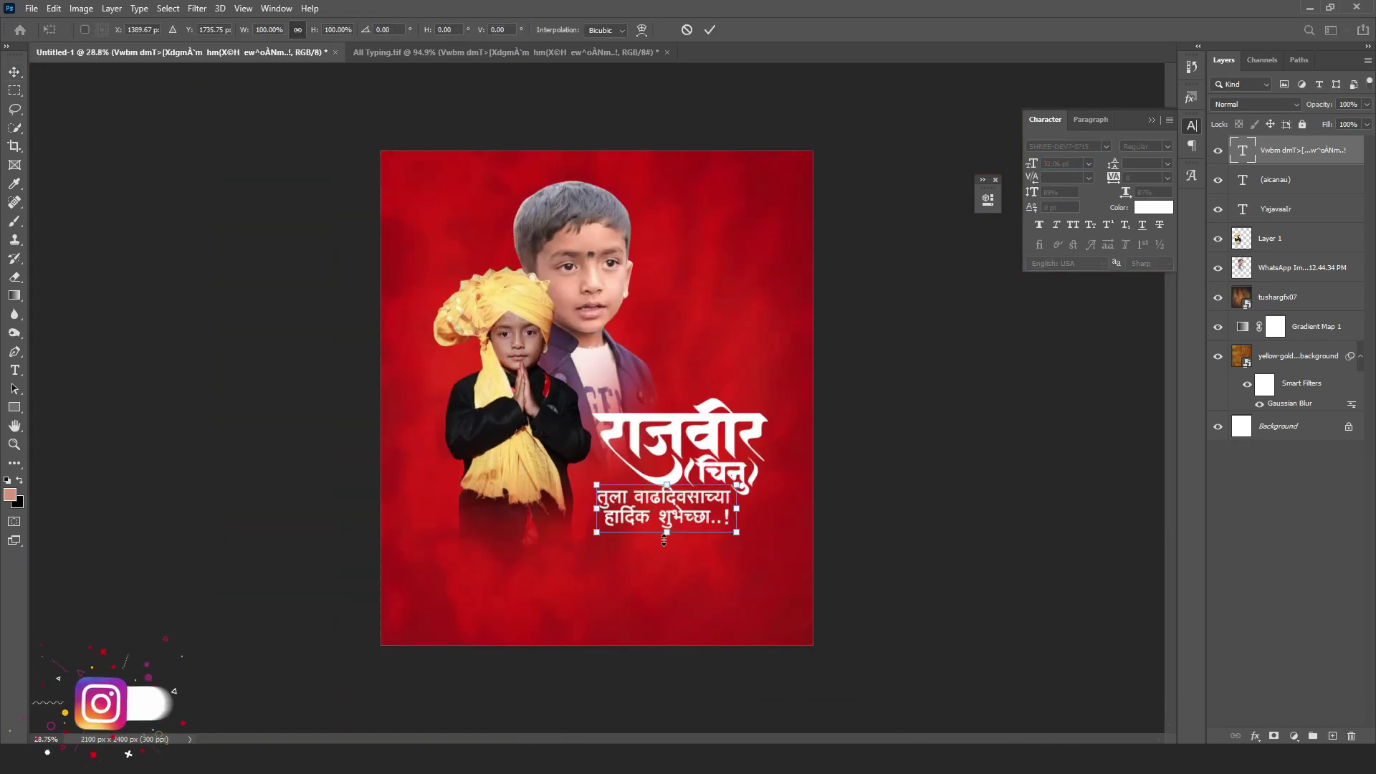
pyautogui.press('Return')
pyautogui.scroll(5, 663, 539)
pyautogui.moveTo(719, 589); pyautogui.dragTo(772, 598)
# - Cut "हार्दिक शुभेच्छा..!" out of the greeting and paste it into a duplicate text layer placed just below
pyautogui.doubleClick(567, 627)
pyautogui.moveTo(566, 628); pyautogui.dragTo(1053, 630)
pyautogui.hotkey('ctrl', 'x')
pyautogui.moveTo(726, 556); pyautogui.dragTo(727, 605)
pyautogui.doubleClick(726, 618)
pyautogui.hotkey('ctrl', 'a')
pyautogui.hotkey('ctrl', 'v')
# - Set the "हार्दिक शुभेच्छा..!" line to 35 pt in the SHREE-DEV7-3595 font
pyautogui.hotkey('ctrl', 'a')
pyautogui.moveTo(1026, 167); pyautogui.dragTo(1033, 167)
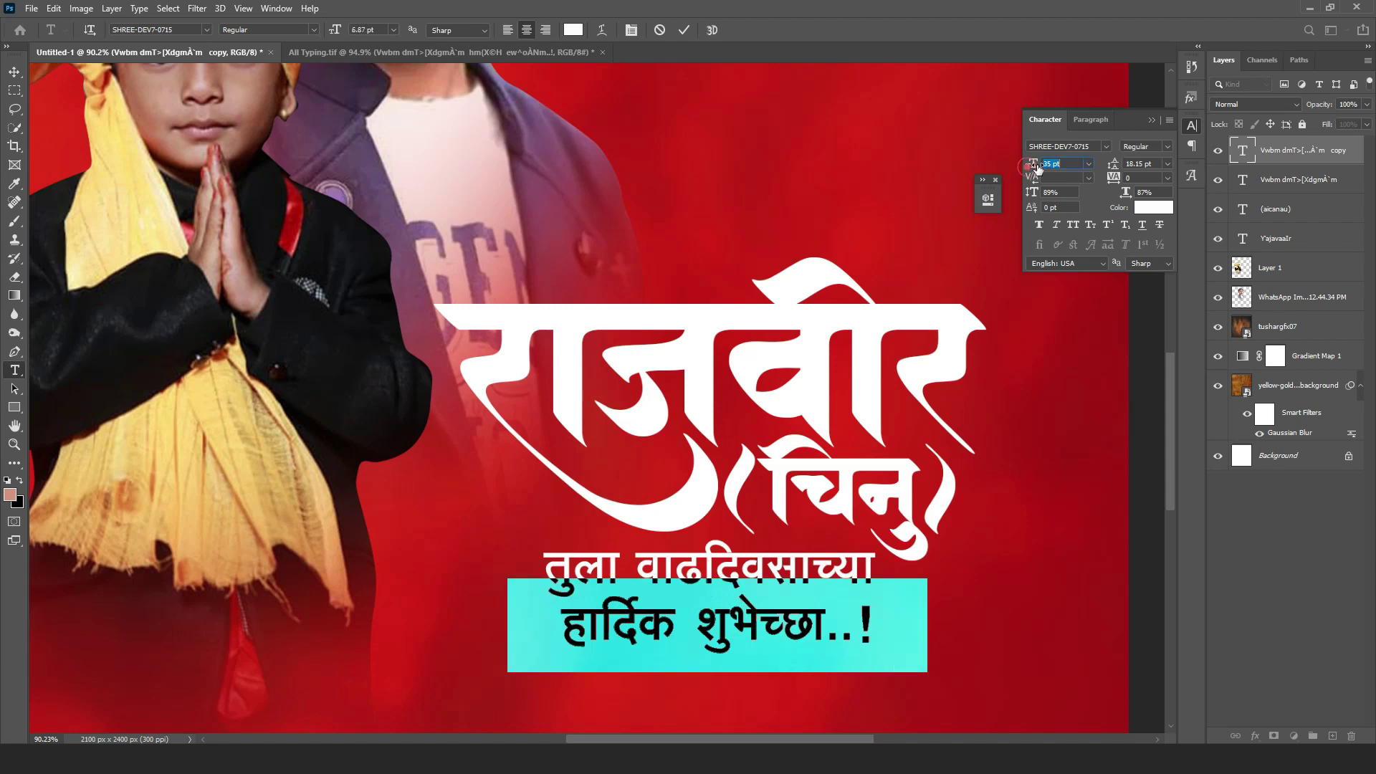
pyautogui.press('Return')
pyautogui.write('3595')
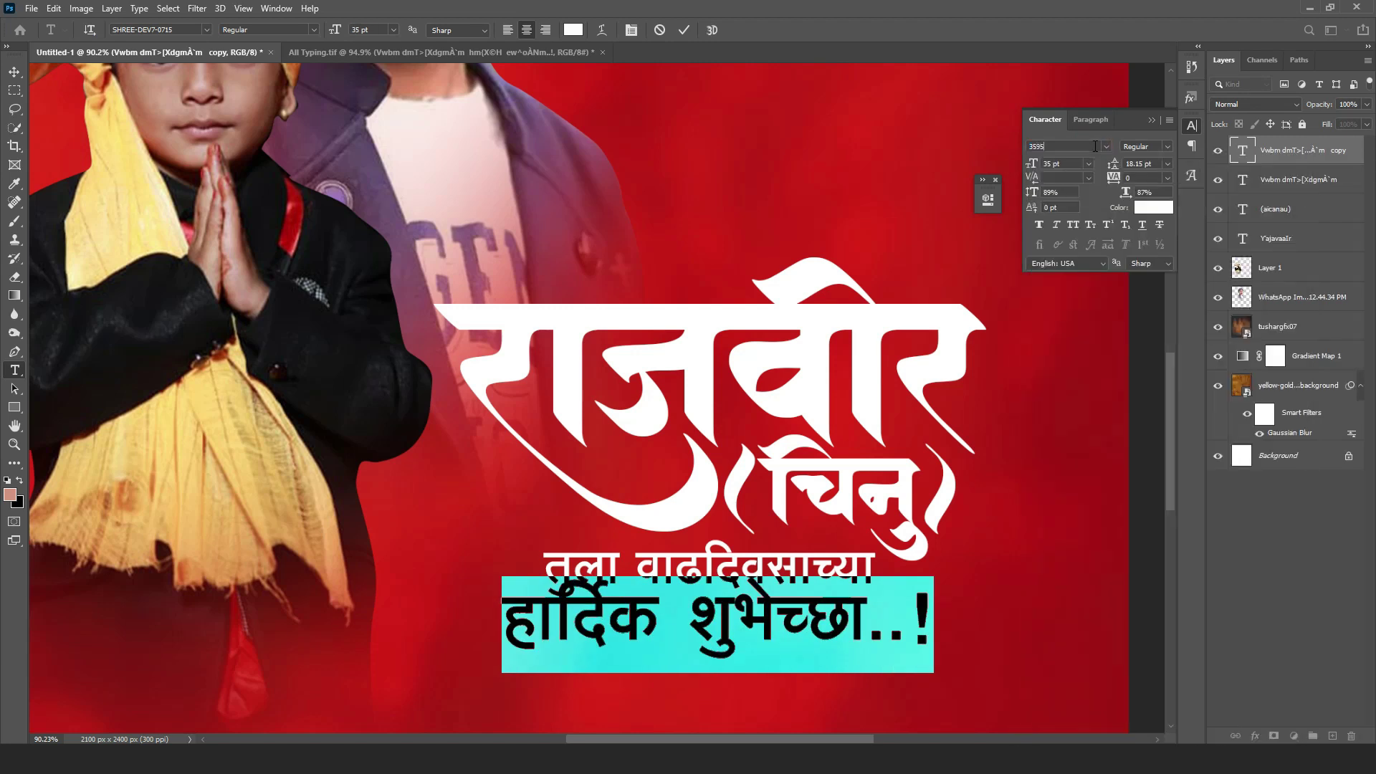
pyautogui.press('Return')
pyautogui.click(13, 72)
pyautogui.scroll(3, 771, 579)
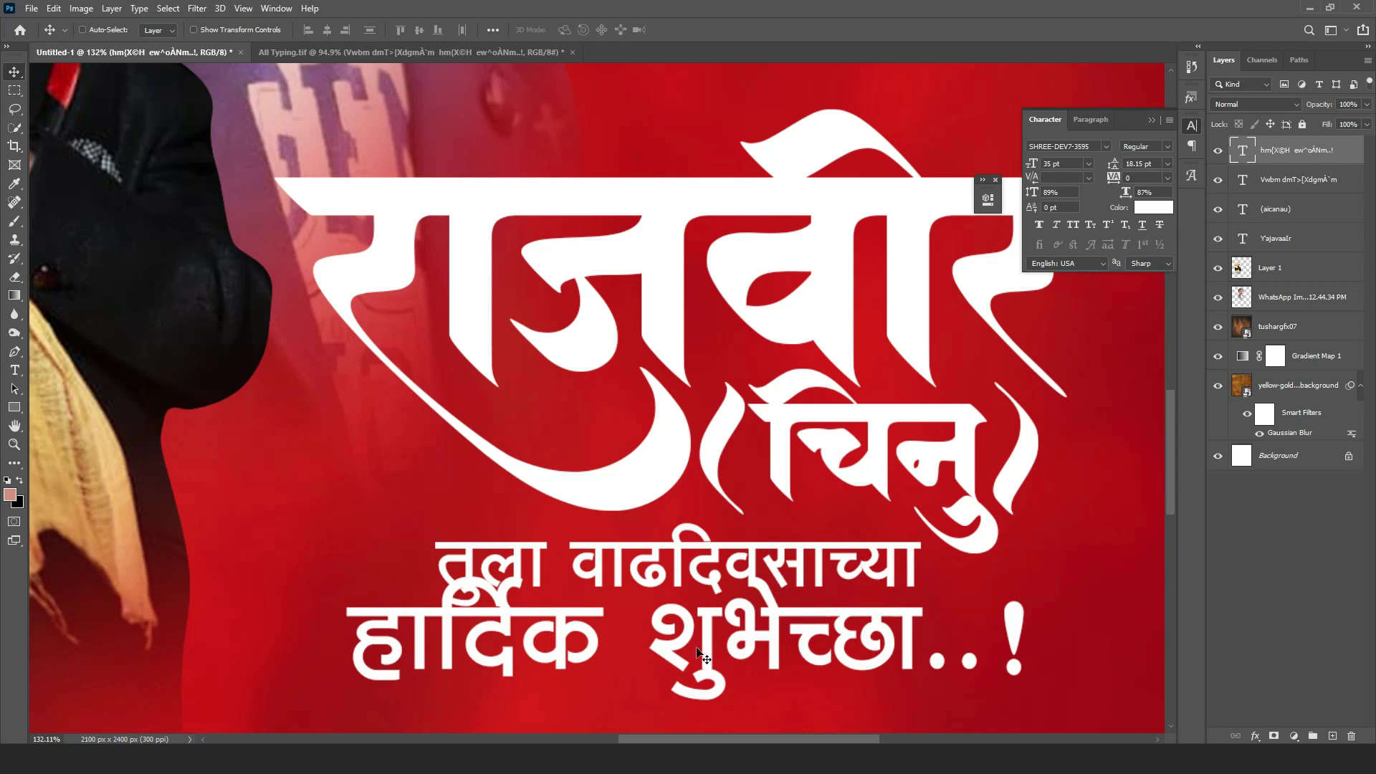
pyautogui.scroll(-5, 729, 638)
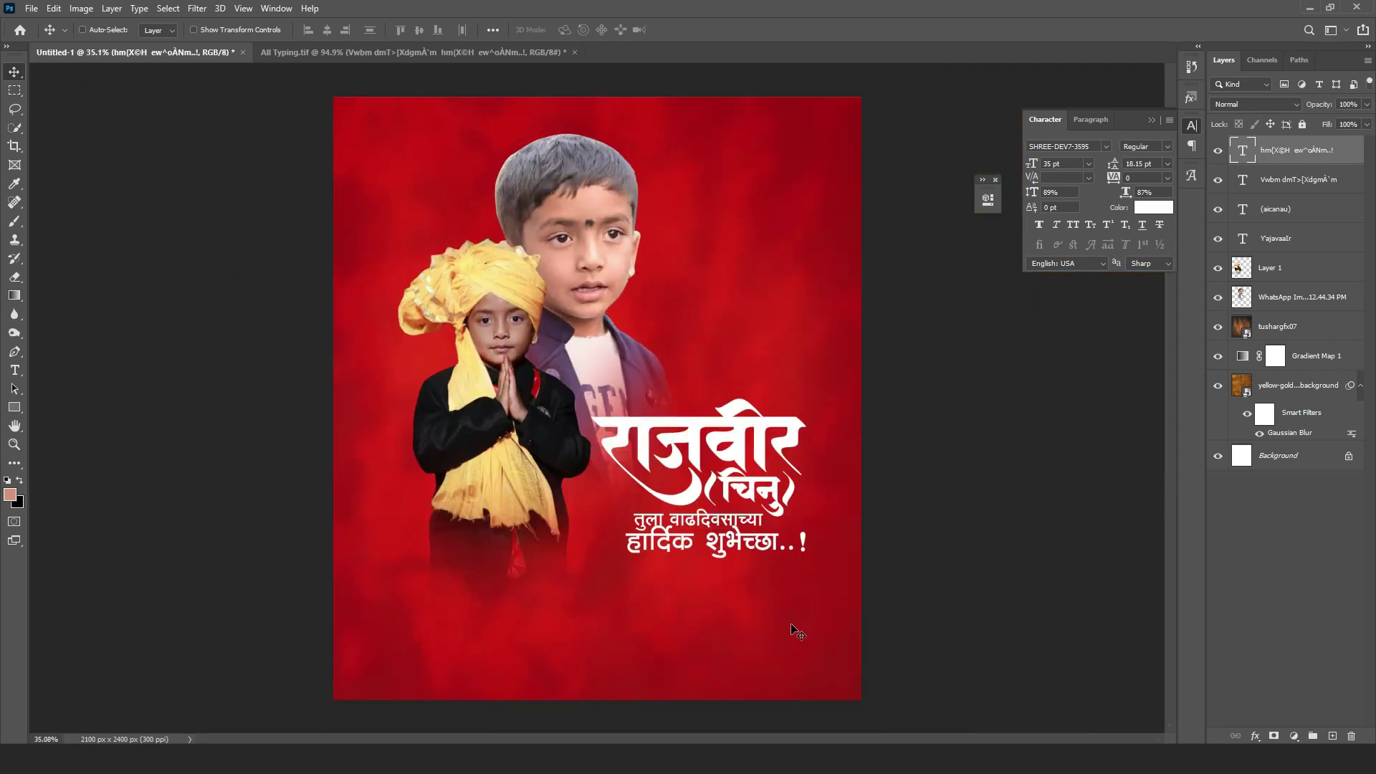
pyautogui.doubleClick(705, 539)
pyautogui.click(705, 539)
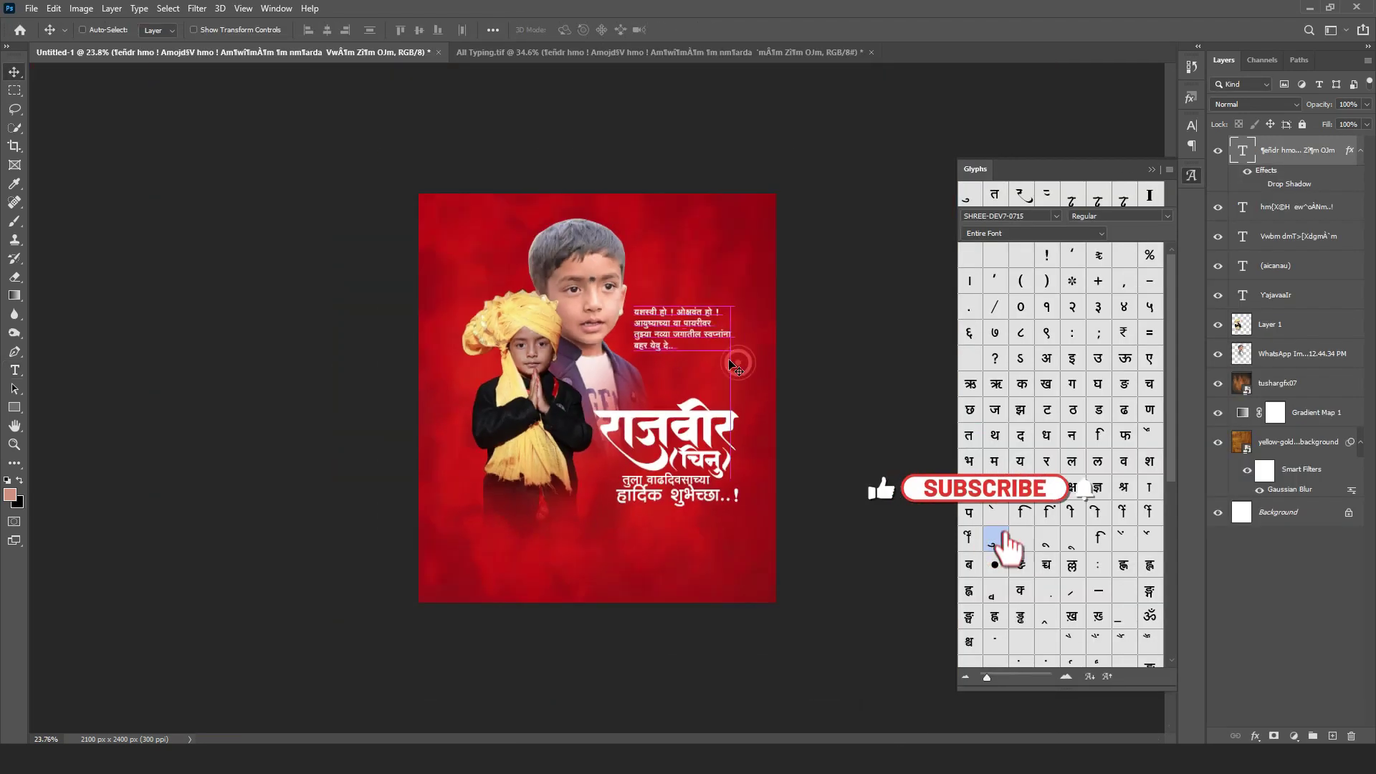
# - Make an enlarged duplicate of the four-line verse and place it behind the photos in Overlay blend mode
pyautogui.hotkey('ctrl', 'alt', 't')
pyautogui.moveTo(731, 365); pyautogui.dragTo(763, 316)
pyautogui.press('Return')
pyautogui.moveTo(1301, 152); pyautogui.dragTo(1280, 417)
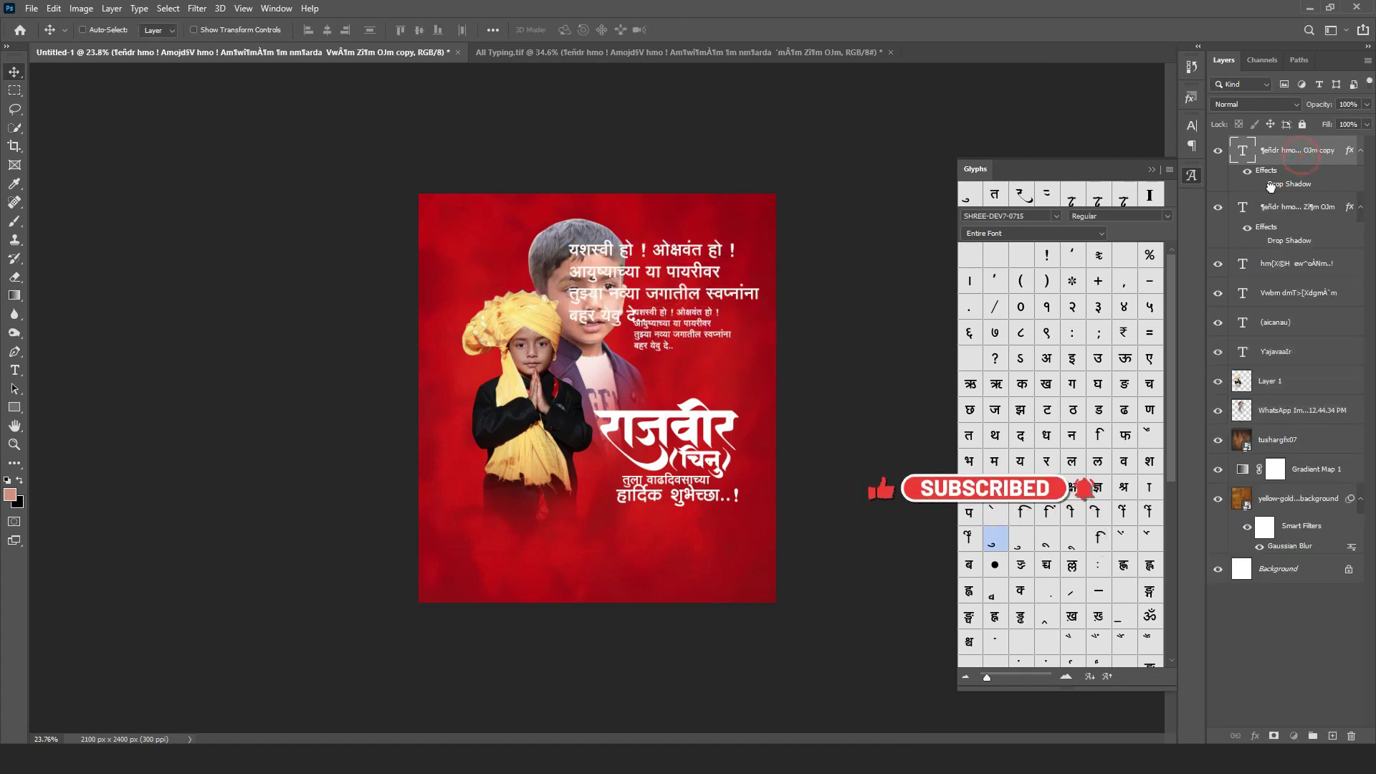
pyautogui.click(1250, 107)
pyautogui.click(1248, 279)
# - Scatter three more copies of the Overlay verse across the upper background and lower all four copies to 41% opacity
pyautogui.moveTo(691, 290); pyautogui.dragTo(588, 339)
pyautogui.hotkey('ctrl', 't')
pyautogui.moveTo(718, 341); pyautogui.dragTo(665, 270)
pyautogui.press('Return')
pyautogui.hotkey('ctrl', 't')
pyautogui.moveTo(770, 248); pyautogui.dragTo(473, 407)
pyautogui.press('Return')
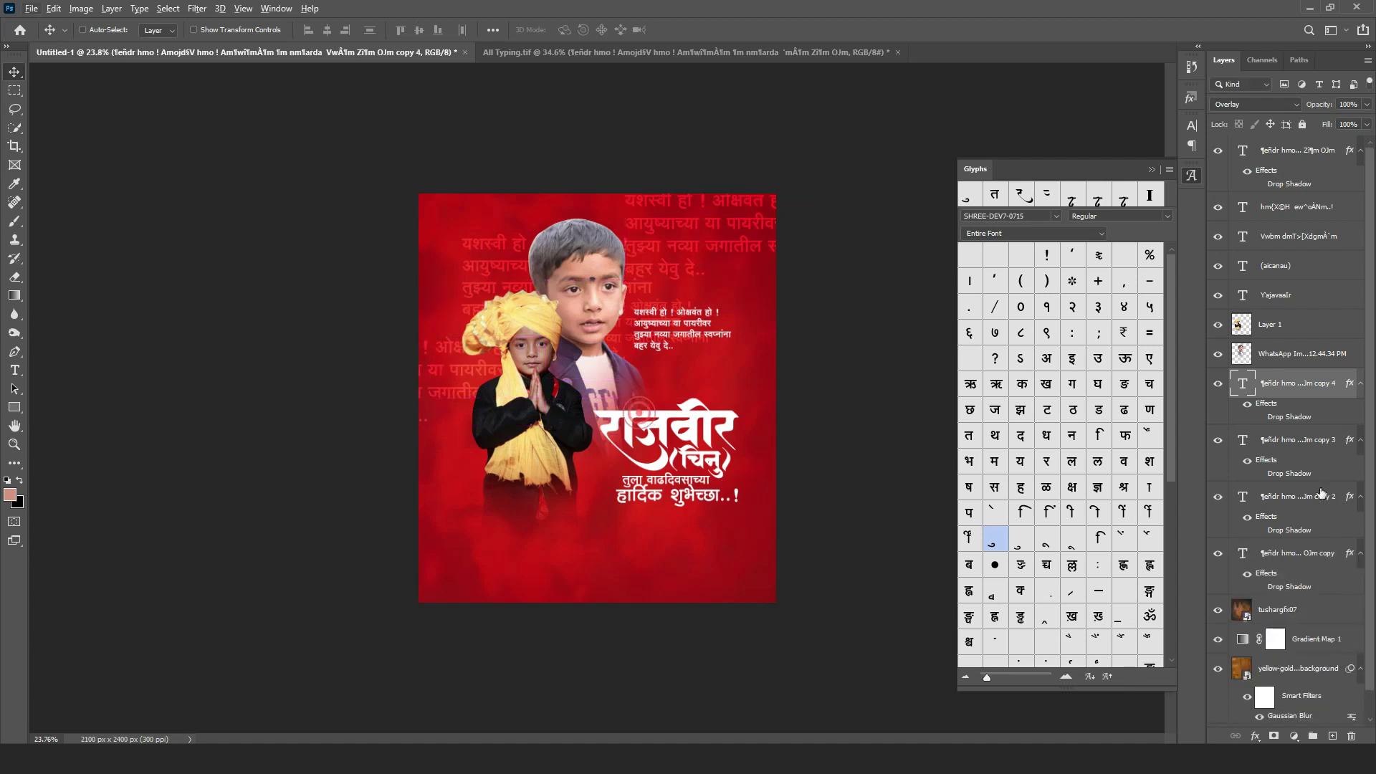
pyautogui.keyDown('shift'); pyautogui.click(1297, 553); pyautogui.keyUp('shift')
pyautogui.moveTo(1324, 104); pyautogui.dragTo(1276, 126)
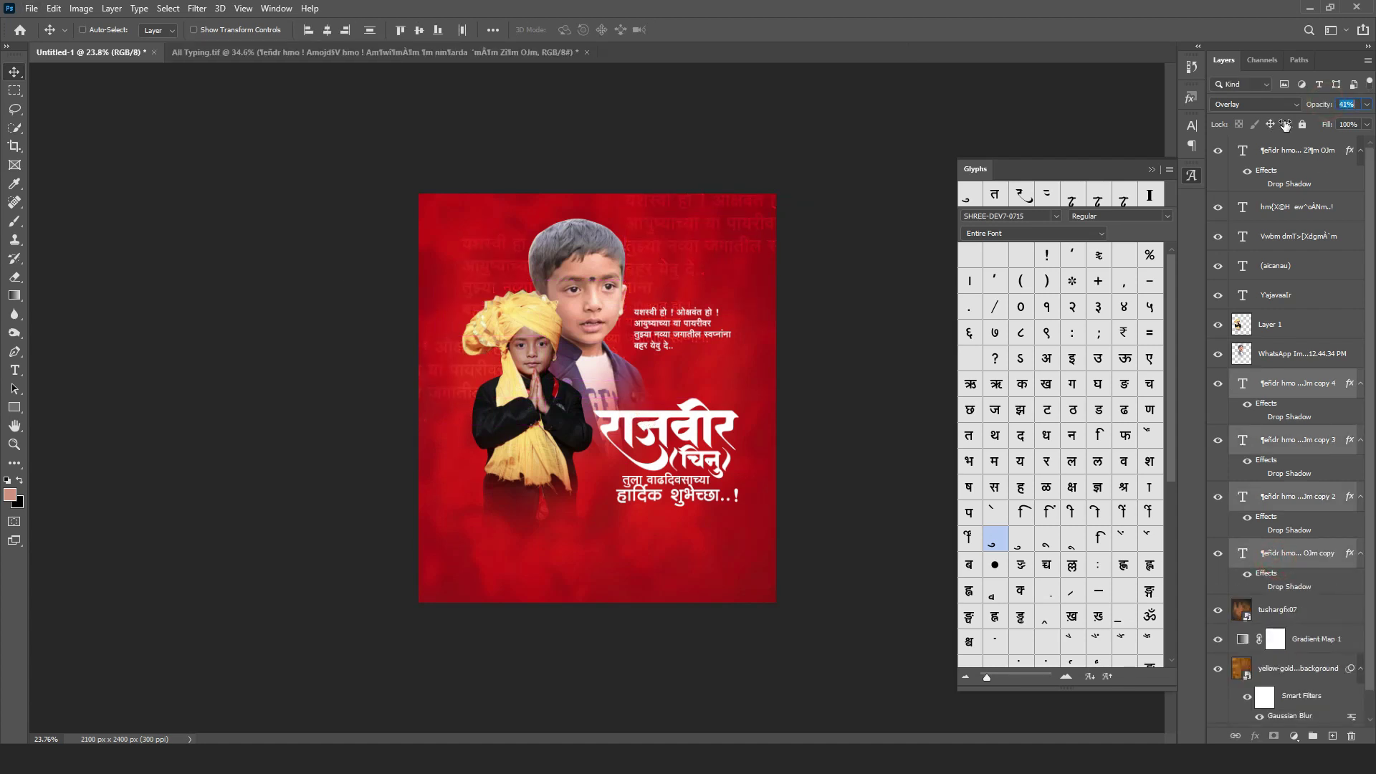
# - Enlarge the name and nickname text together slightly and nudge them into place above the greeting lines
pyautogui.scroll(5, 689, 420)
pyautogui.keyDown('ctrl'); pyautogui.click(763, 448); pyautogui.keyUp('ctrl')
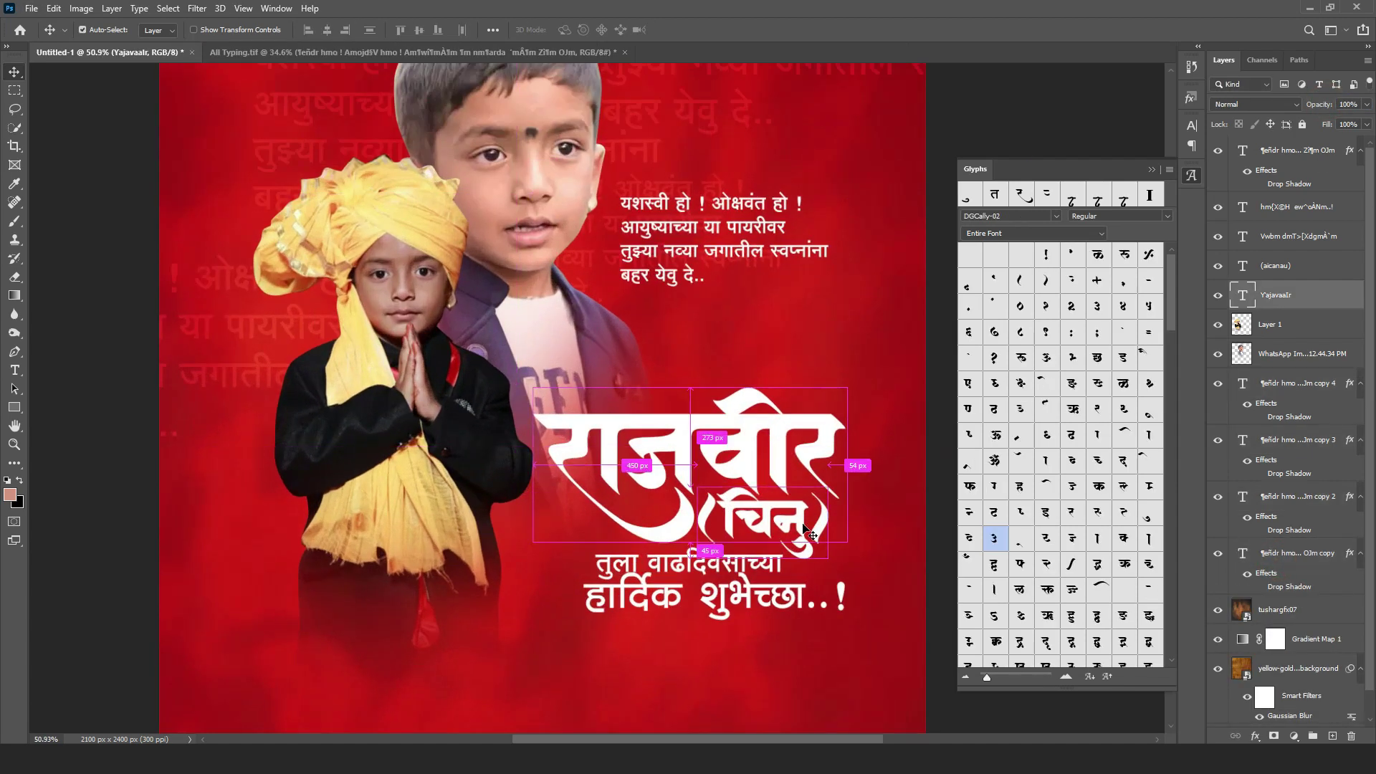
pyautogui.keyDown('ctrl'); pyautogui.keyDown('shift'); pyautogui.click(798, 517); pyautogui.keyUp('shift'); pyautogui.keyUp('ctrl')
pyautogui.hotkey('ctrl', '0')
pyautogui.hotkey('ctrl', 't')
pyautogui.moveTo(807, 462); pyautogui.dragTo(840, 465)
pyautogui.press('Return')
pyautogui.moveTo(723, 481); pyautogui.dragTo(725, 476)
pyautogui.scroll(-2, 745, 488)
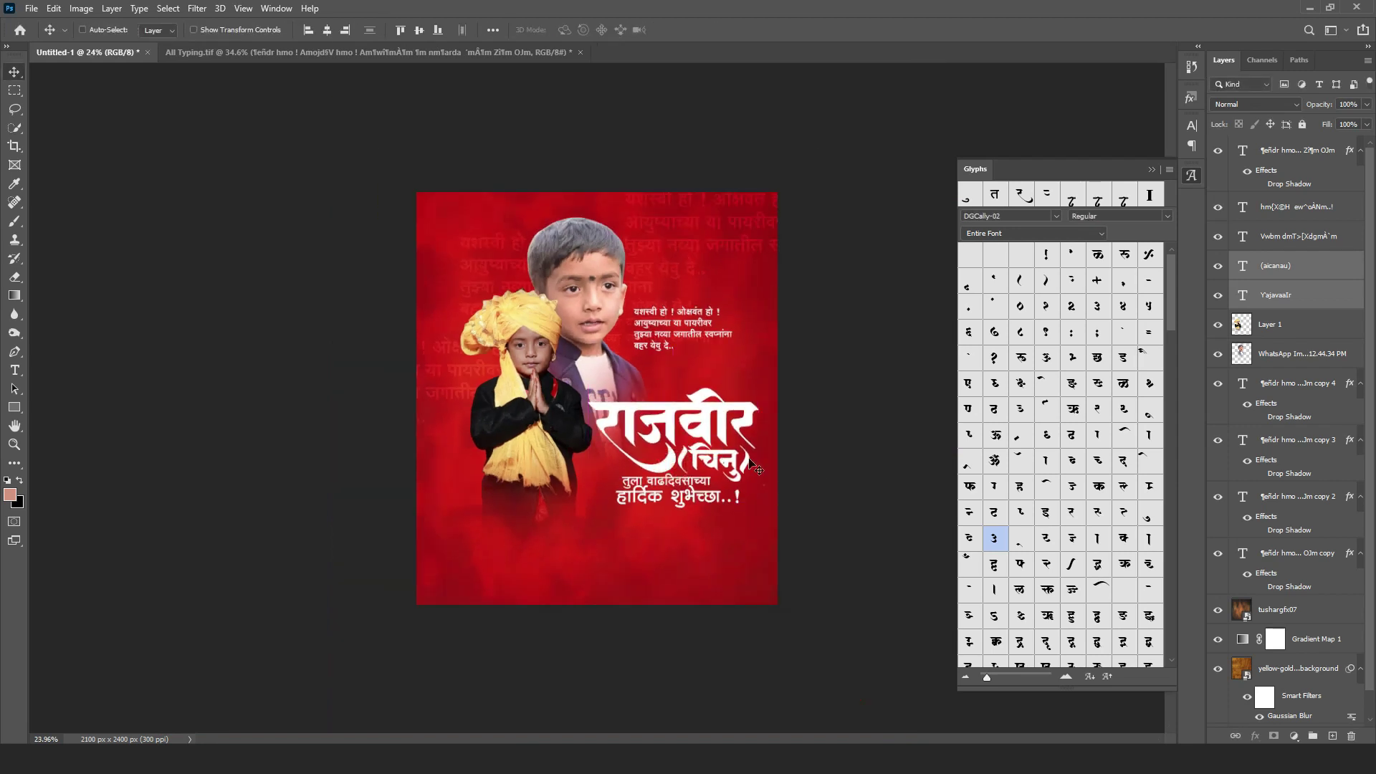
# - Skew the name, nickname and both greeting lines together so they slant upward to the right
pyautogui.keyDown('ctrl'); pyautogui.click(1297, 236); pyautogui.keyUp('ctrl')
pyautogui.keyDown('ctrl'); pyautogui.click(1297, 206); pyautogui.keyUp('ctrl')
pyautogui.hotkey('ctrl', 't')
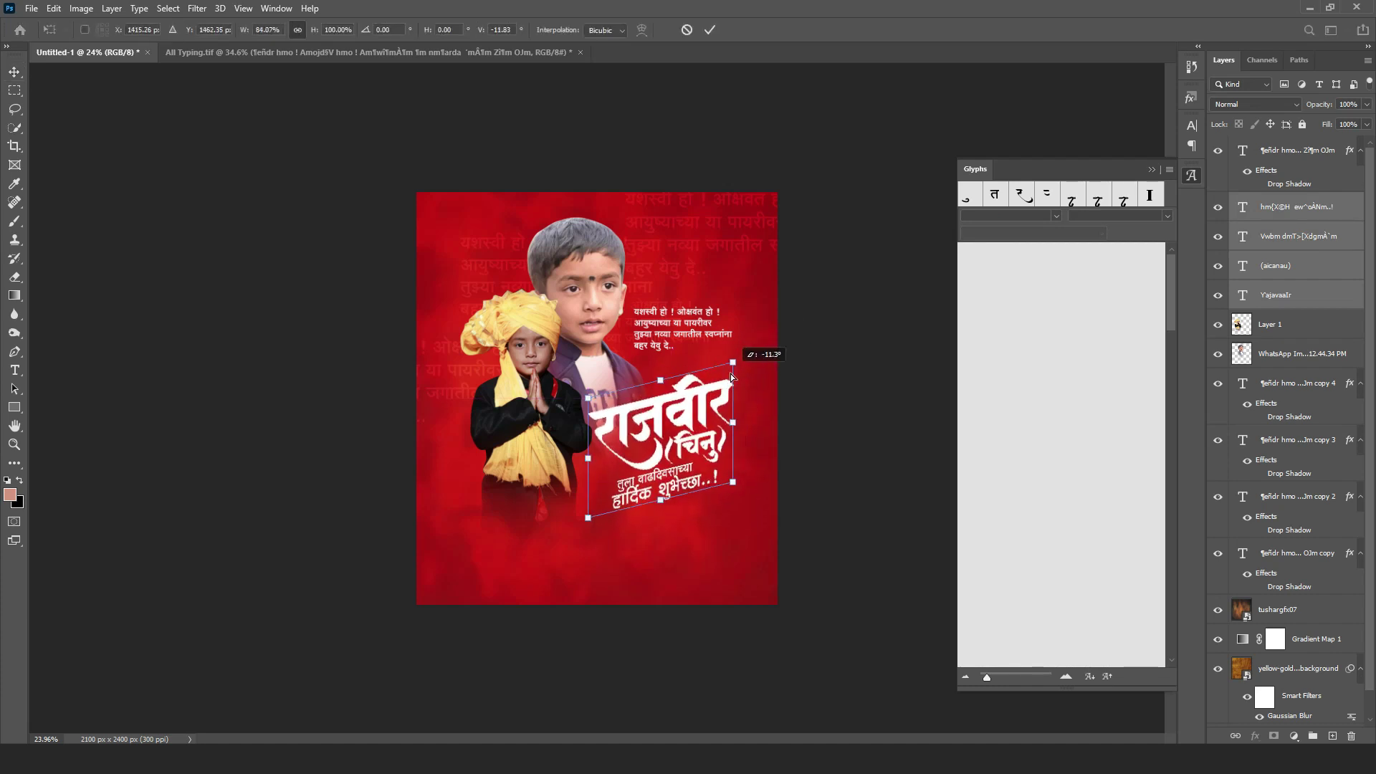
pyautogui.moveTo(783, 350); pyautogui.dragTo(751, 372)
pyautogui.press('Return')
pyautogui.moveTo(648, 416); pyautogui.dragTo(648, 313)
# - Convert the name and nickname text layers into a single smart object
pyautogui.scroll(3, 764, 457)
pyautogui.keyDown('ctrl'); pyautogui.click(652, 240); pyautogui.keyUp('ctrl')
pyautogui.keyDown('ctrl'); pyautogui.keyDown('shift'); pyautogui.click(694, 372); pyautogui.keyUp('shift'); pyautogui.keyUp('ctrl')
pyautogui.rightClick(1270, 273)
pyautogui.click(1189, 273)
pyautogui.scroll(-5, 769, 530)
pyautogui.scroll(3, 621, 387)
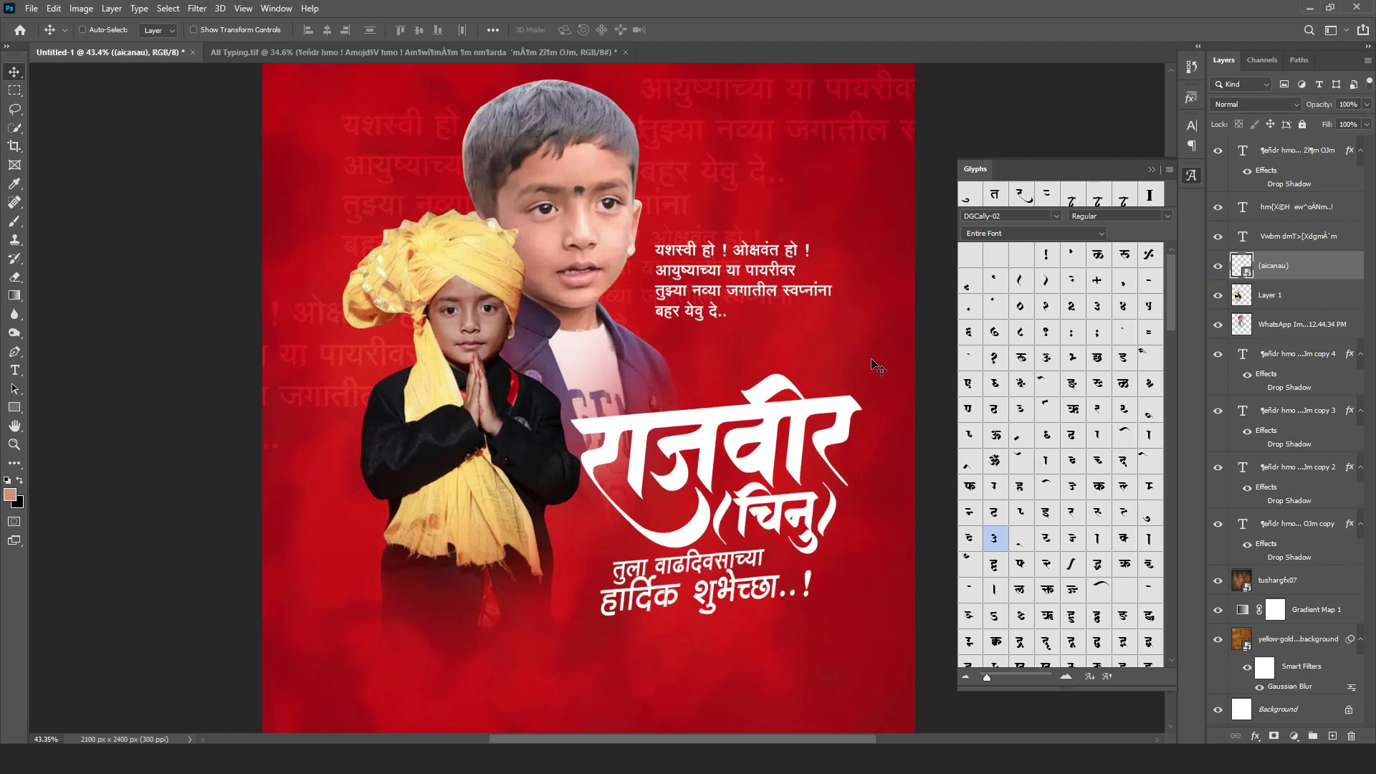
# - Load the name smart object's outline as a selection and fill it with black on a new layer beneath
pyautogui.keyDown('ctrl'); pyautogui.click(1241, 267); pyautogui.keyUp('ctrl')
pyautogui.keyDown('ctrl'); pyautogui.click(1332, 736); pyautogui.keyUp('ctrl')
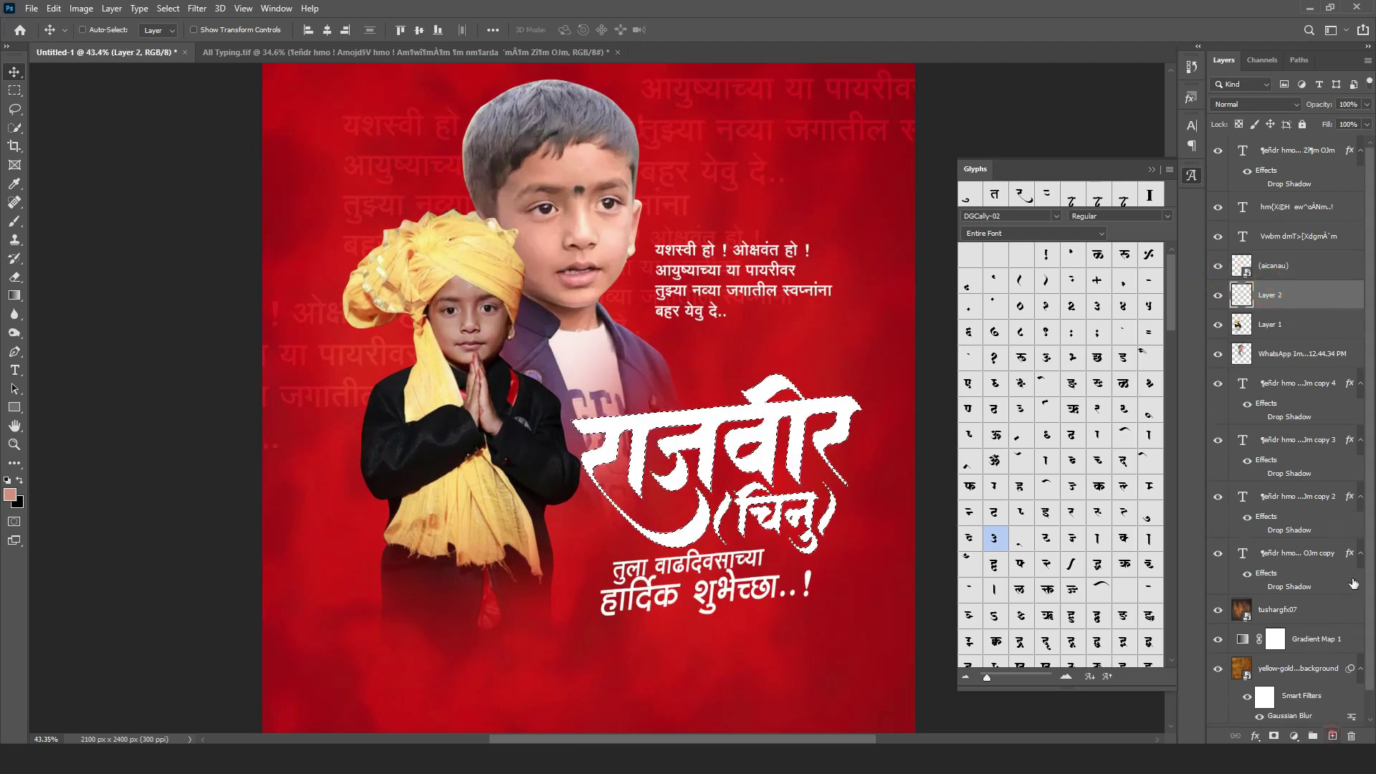
pyautogui.click(19, 480)
pyautogui.hotkey('alt', 'BackSpace')
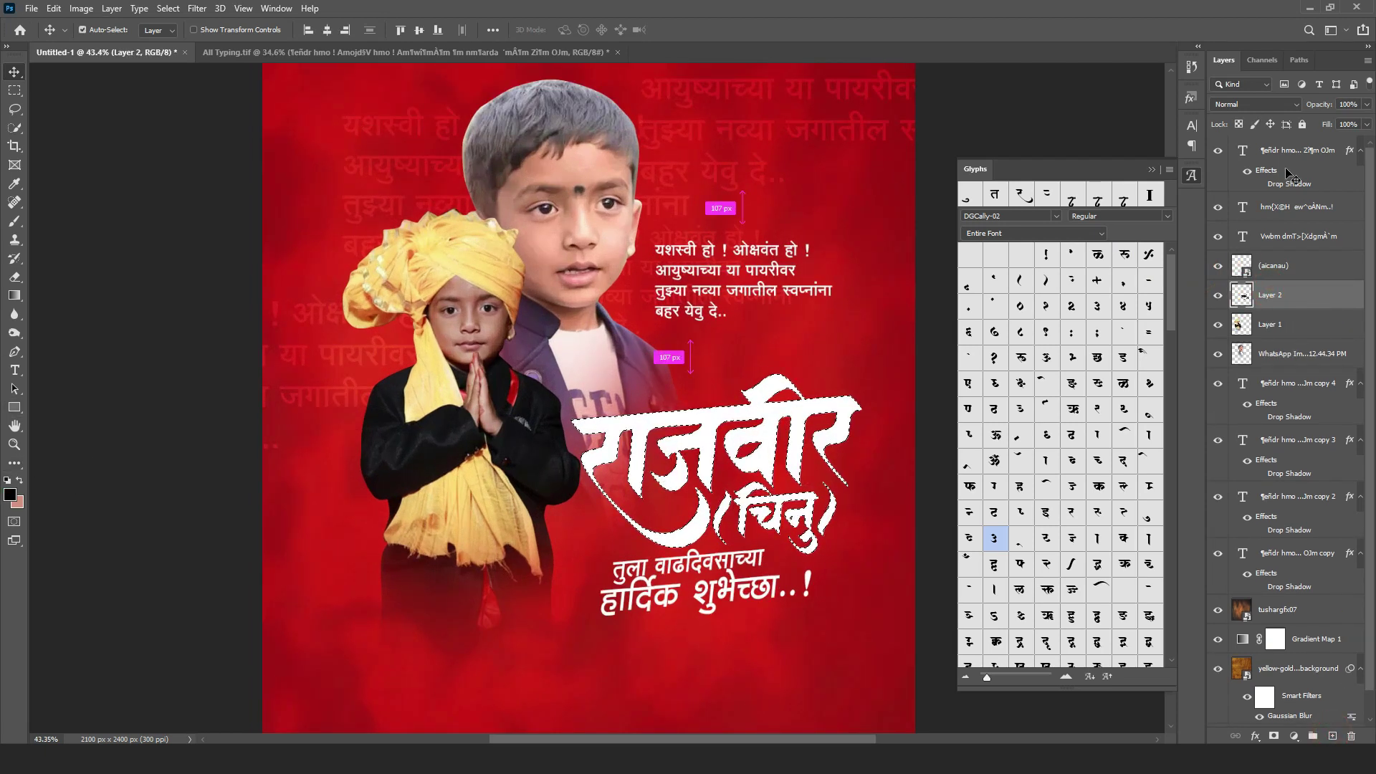
# - Apply a Path Blur to the black lettering, running down to the right, with 102% speed, 11% taper and Centered Blur off
pyautogui.scroll(6, 725, 393)
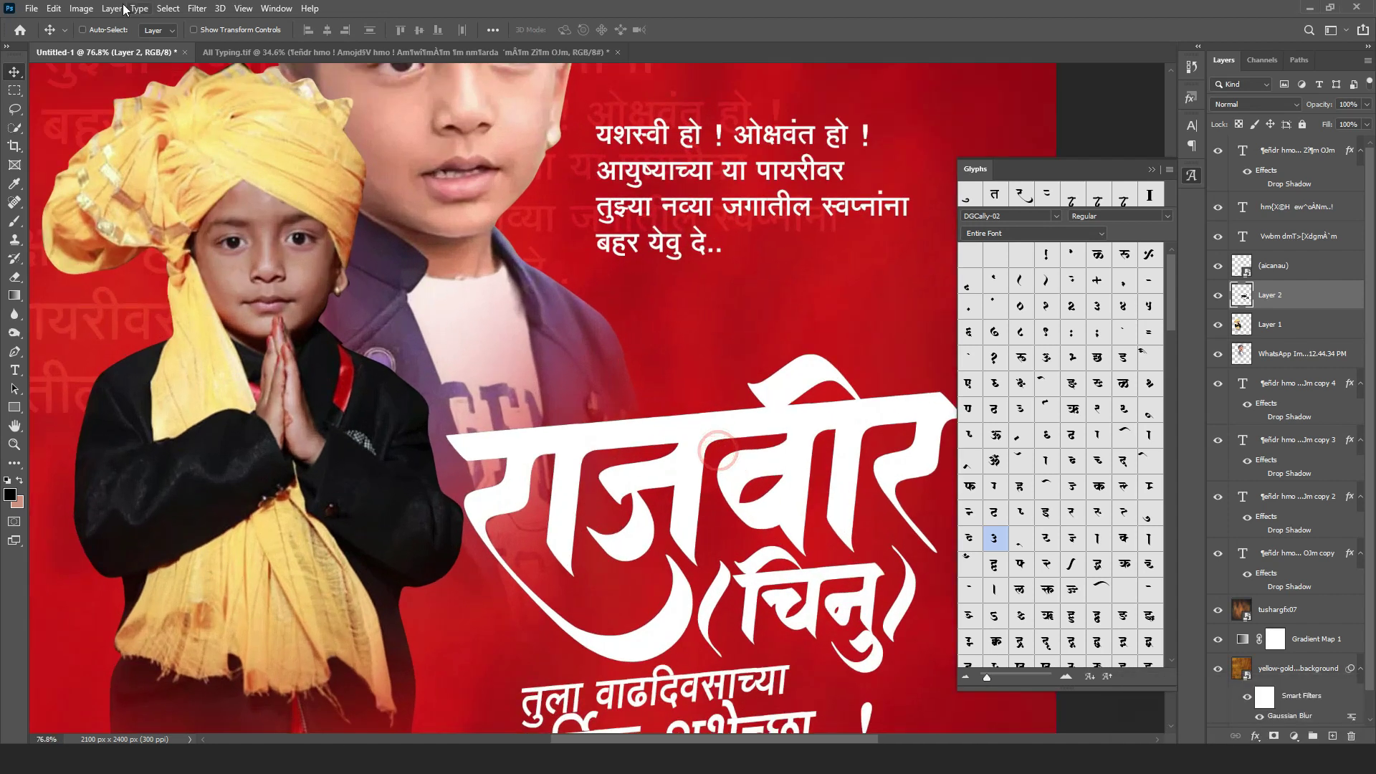
pyautogui.scroll(-4, 272, 276)
pyautogui.scroll(-3, 203, 236)
pyautogui.click(197, 8)
pyautogui.click(259, 180)
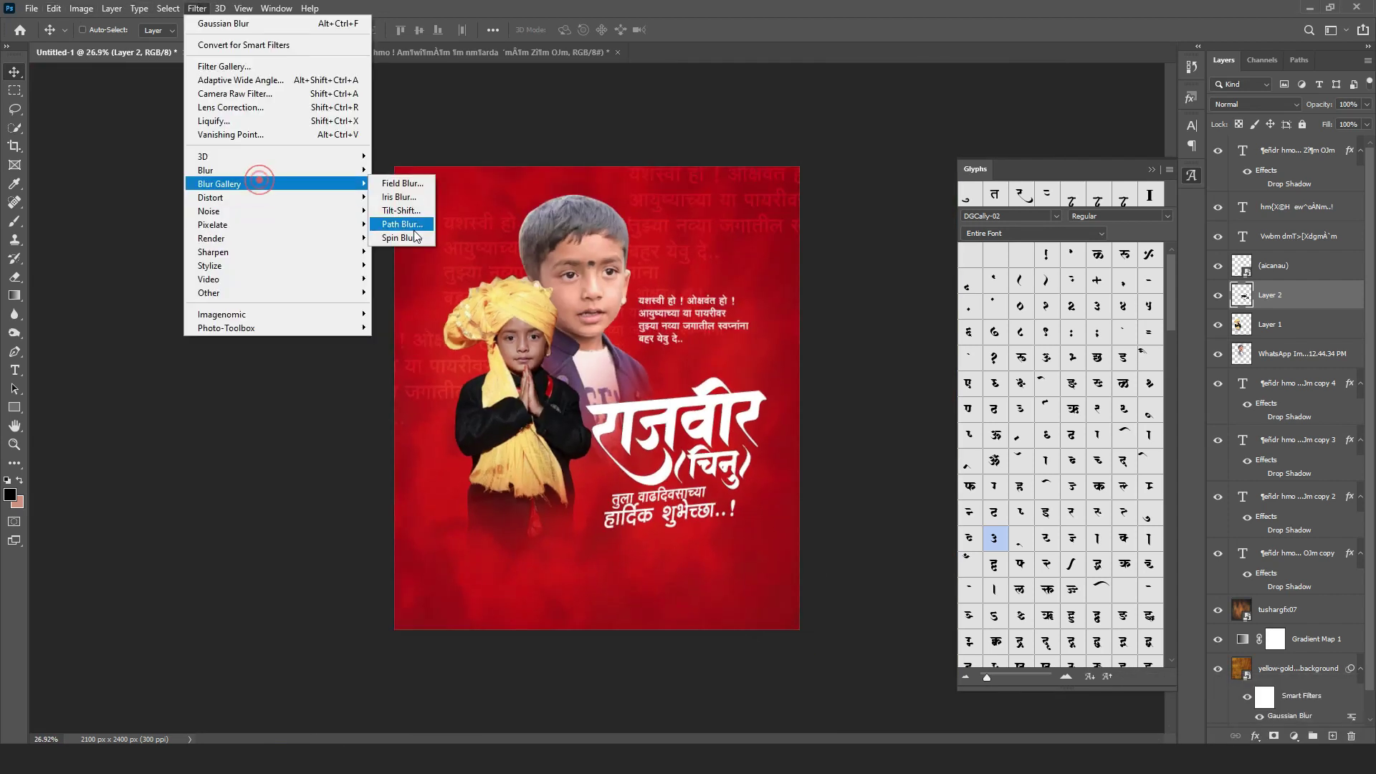
pyautogui.click(402, 224)
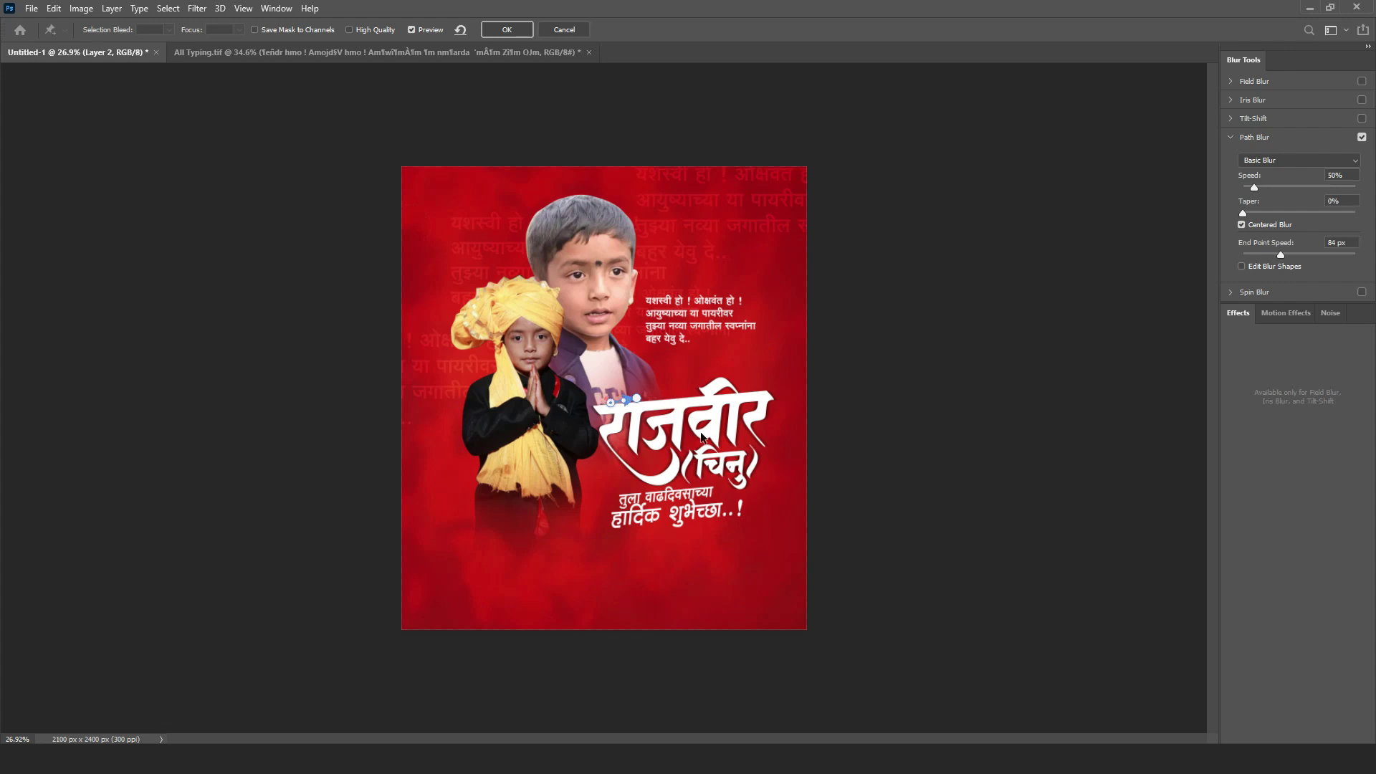
pyautogui.moveTo(639, 400); pyautogui.dragTo(775, 615)
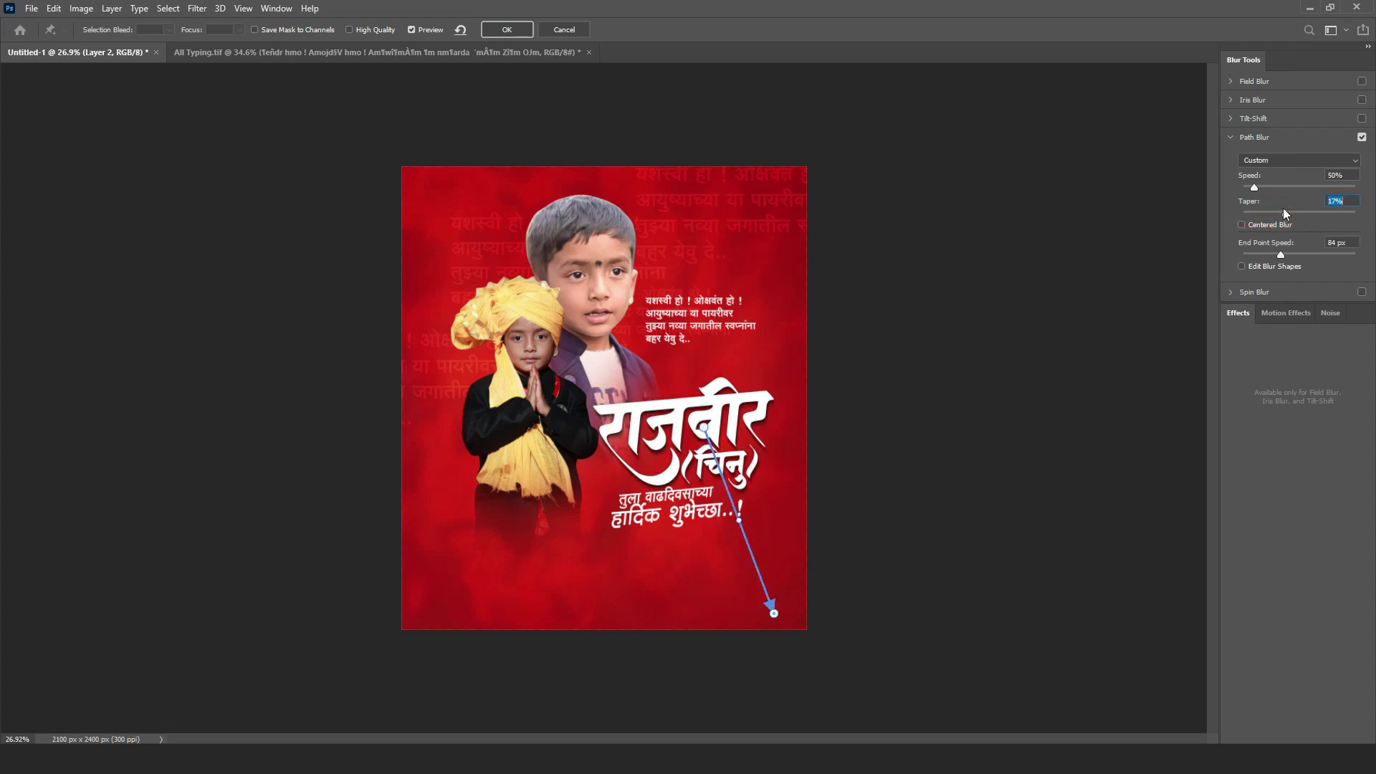
pyautogui.click(1288, 187)
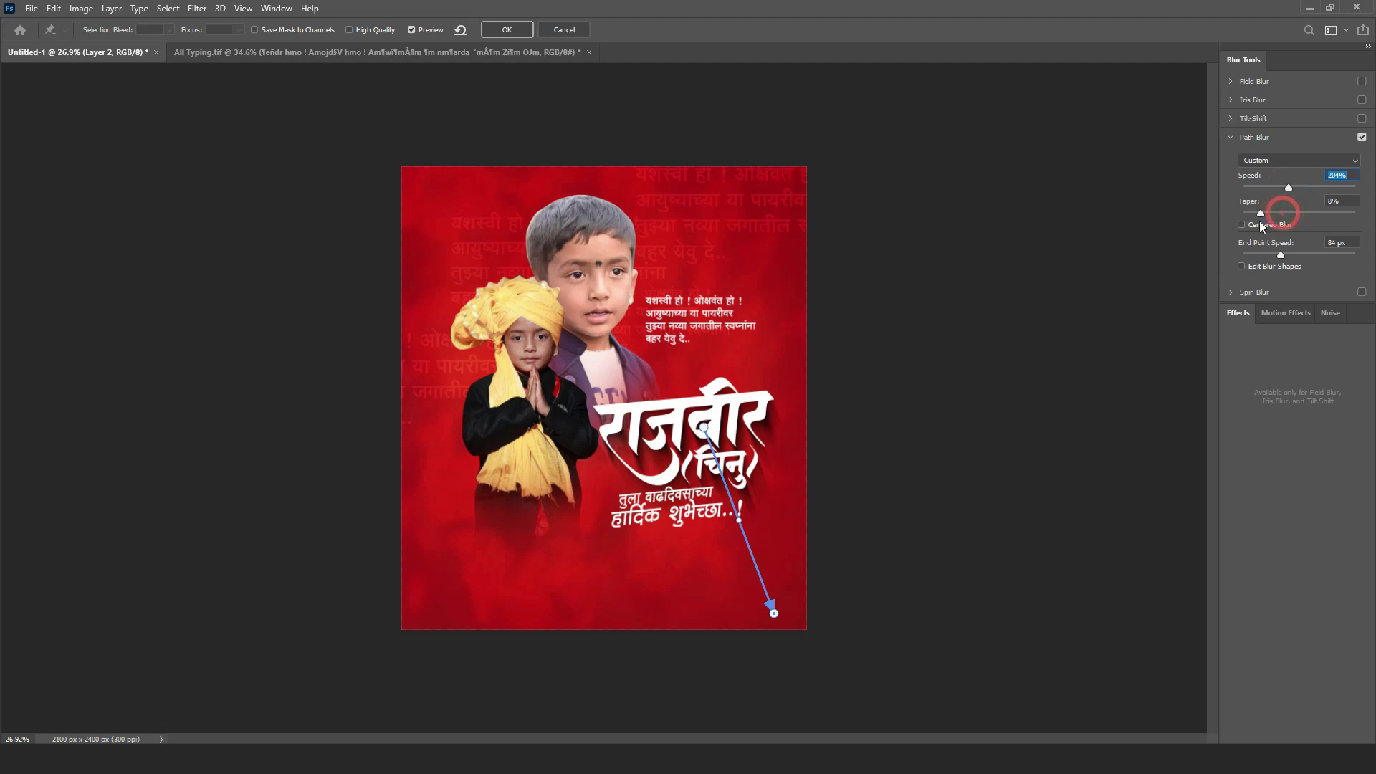
pyautogui.click(1264, 188)
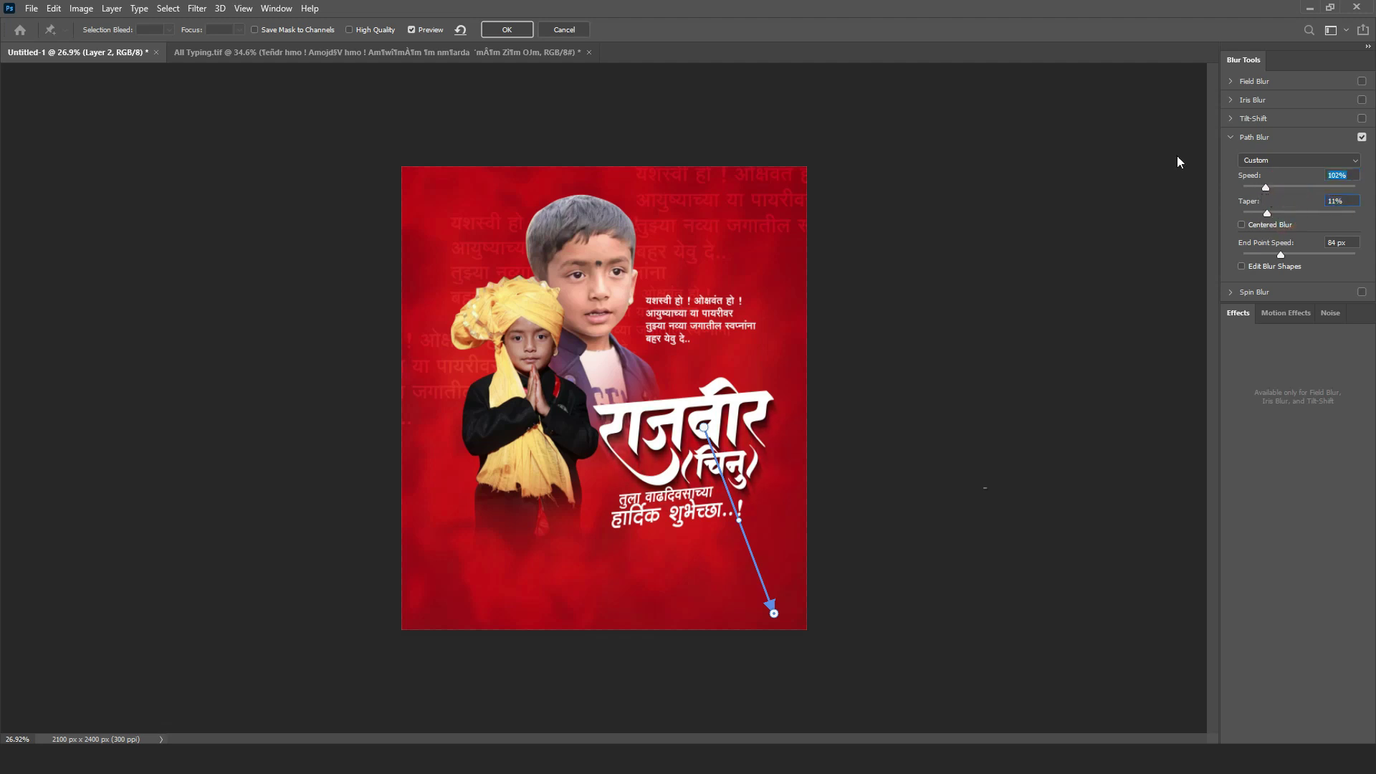
pyautogui.click(503, 31)
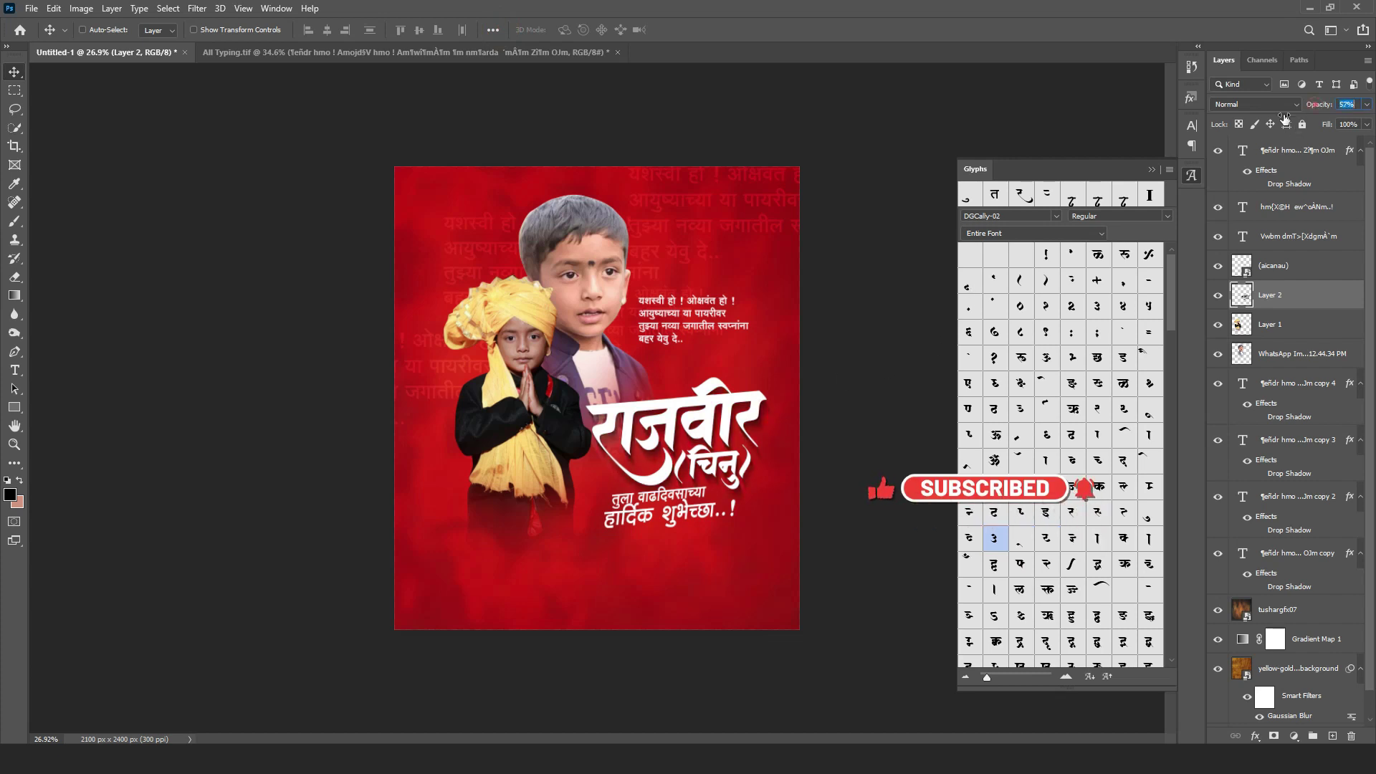
# - Add a Drop Shadow and an Inner Shadow to the name smart object
pyautogui.click(1340, 268)
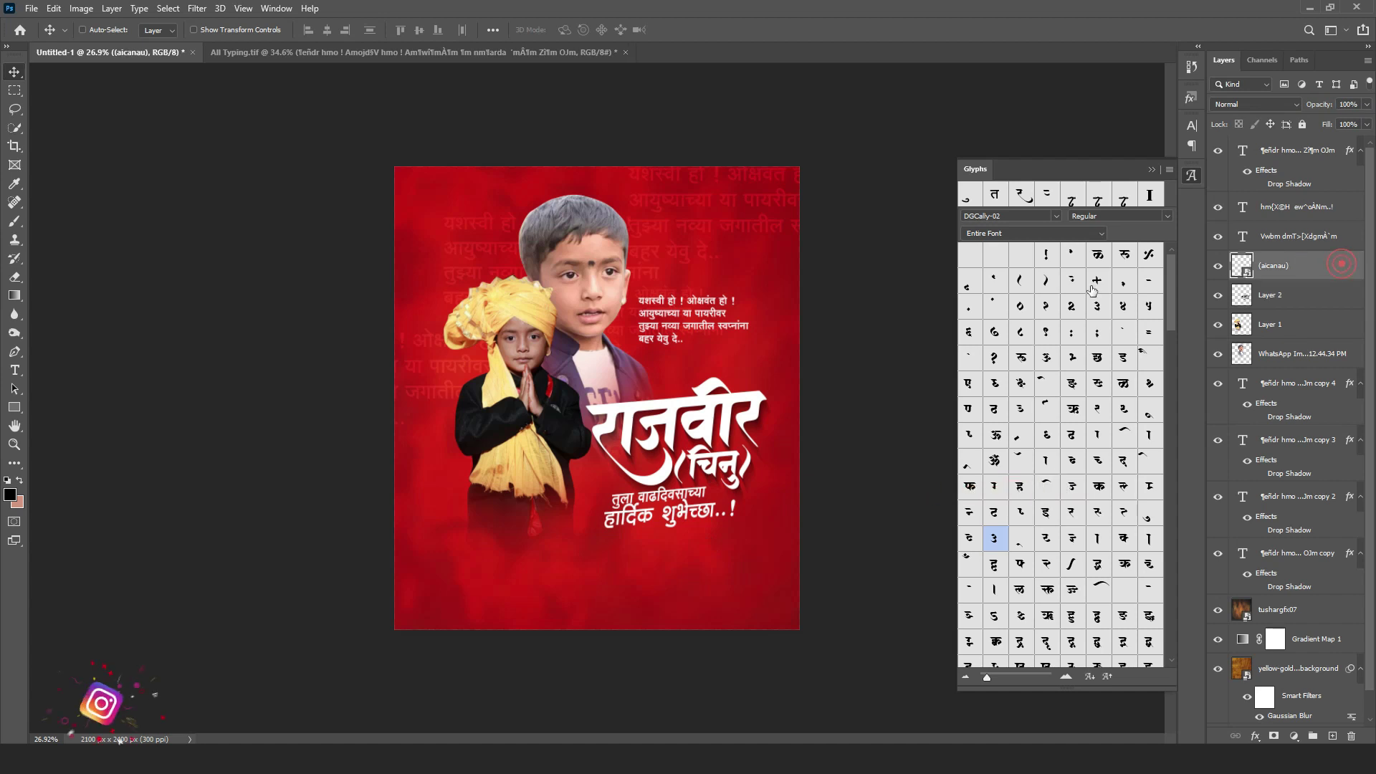
pyautogui.doubleClick(1340, 265)
pyautogui.click(873, 371)
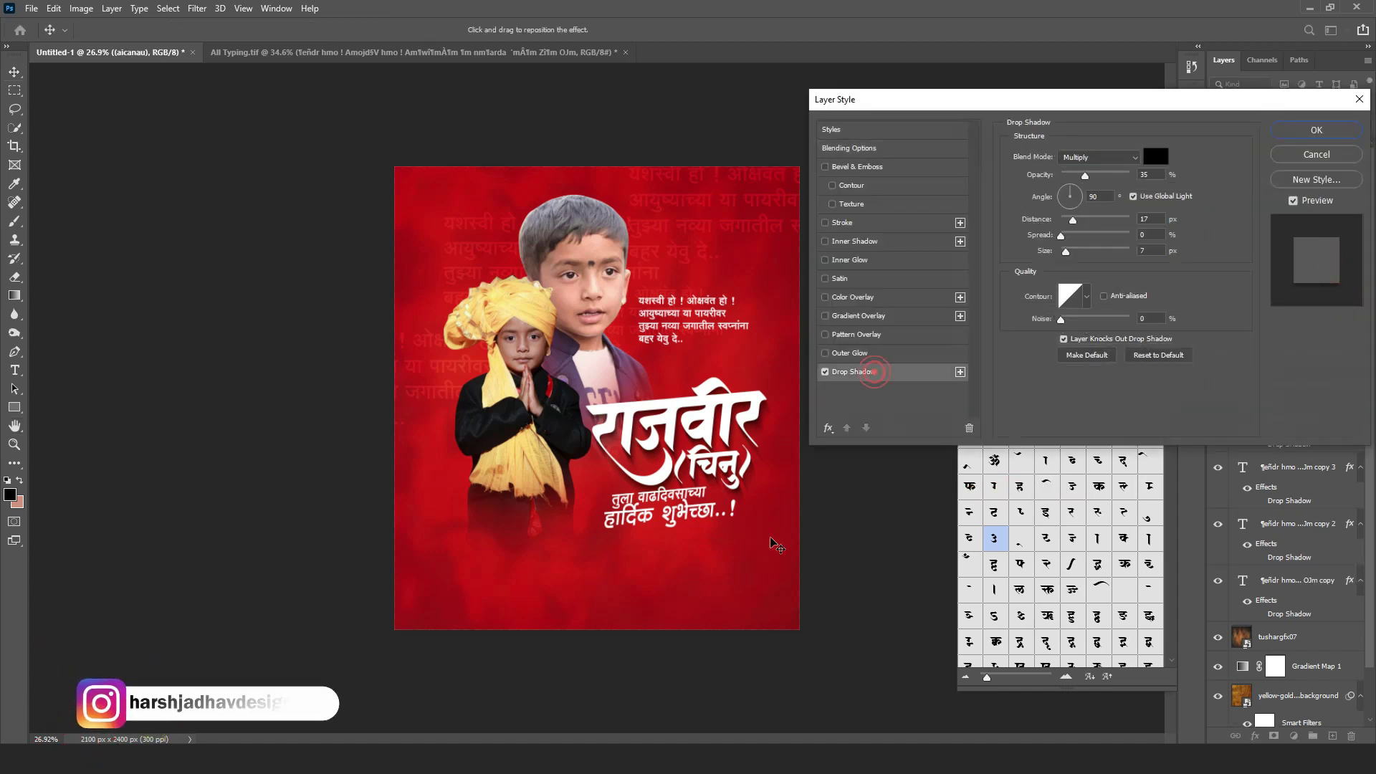
pyautogui.click(894, 241)
pyautogui.click(1316, 130)
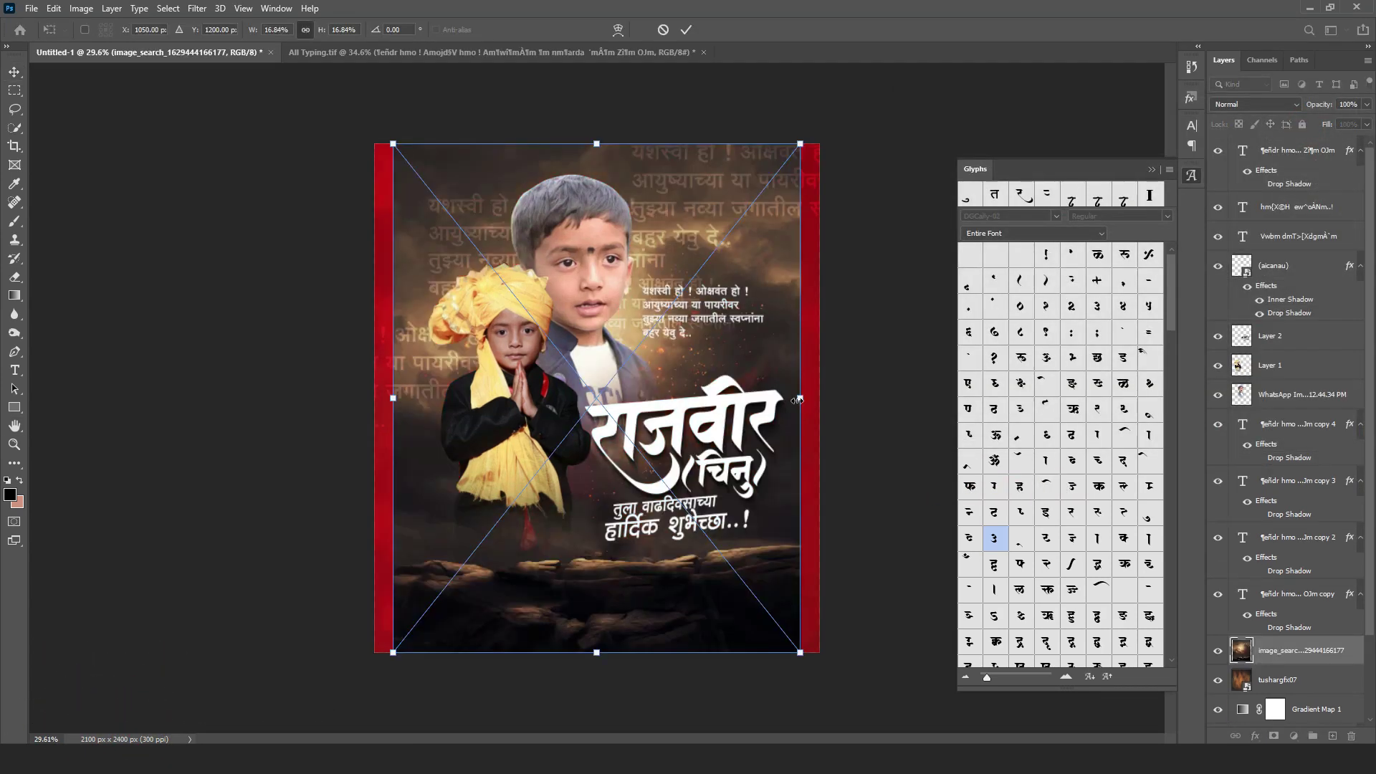
# - Stretch the placed dark cloud image so that it covers the whole canvas
pyautogui.moveTo(797, 400); pyautogui.dragTo(821, 399)
pyautogui.moveTo(598, 143); pyautogui.dragTo(597, 112)
pyautogui.moveTo(623, 212); pyautogui.dragTo(626, 222)
pyautogui.press('Return')
# - Set the cloud image's blend mode to Hard Light and its opacity to 72%
pyautogui.click(1254, 104)
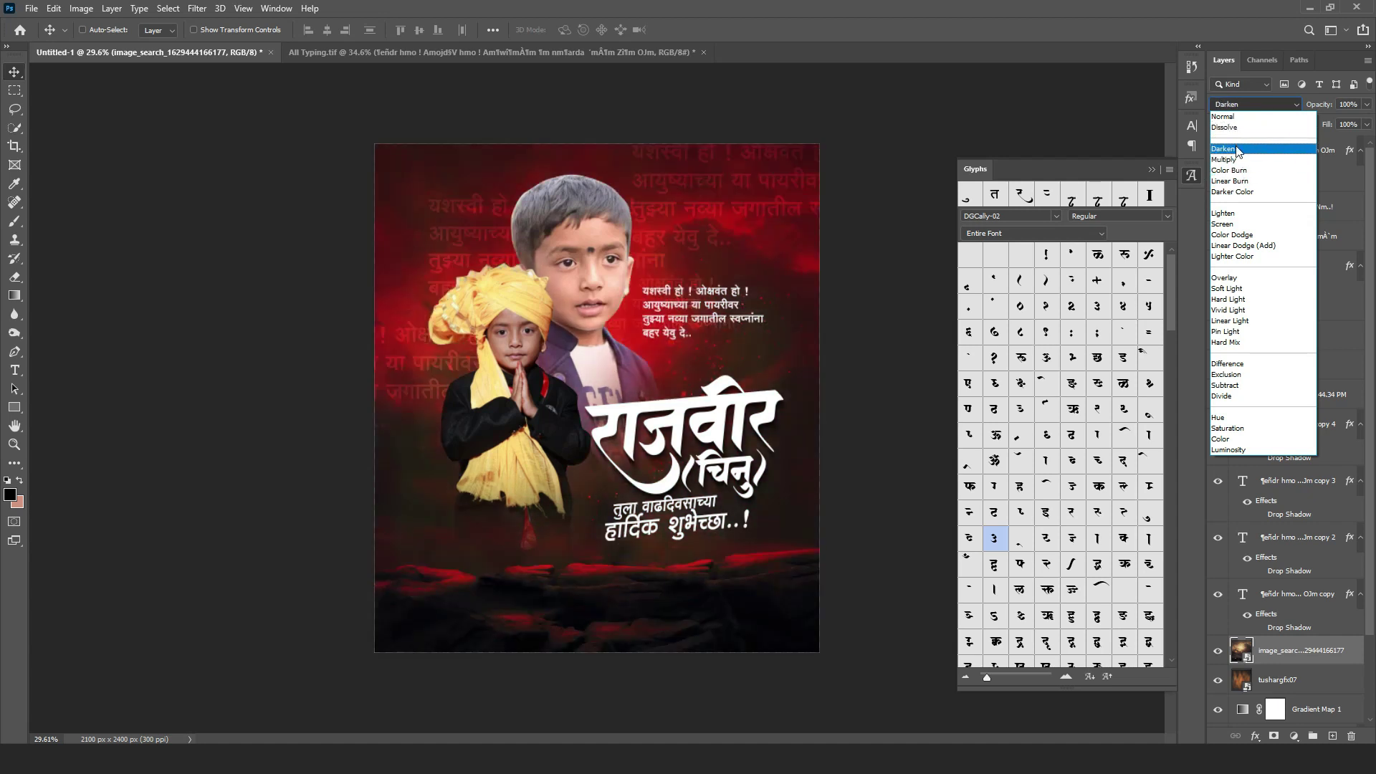
pyautogui.click(1240, 301)
pyautogui.scroll(-3, 725, 350)
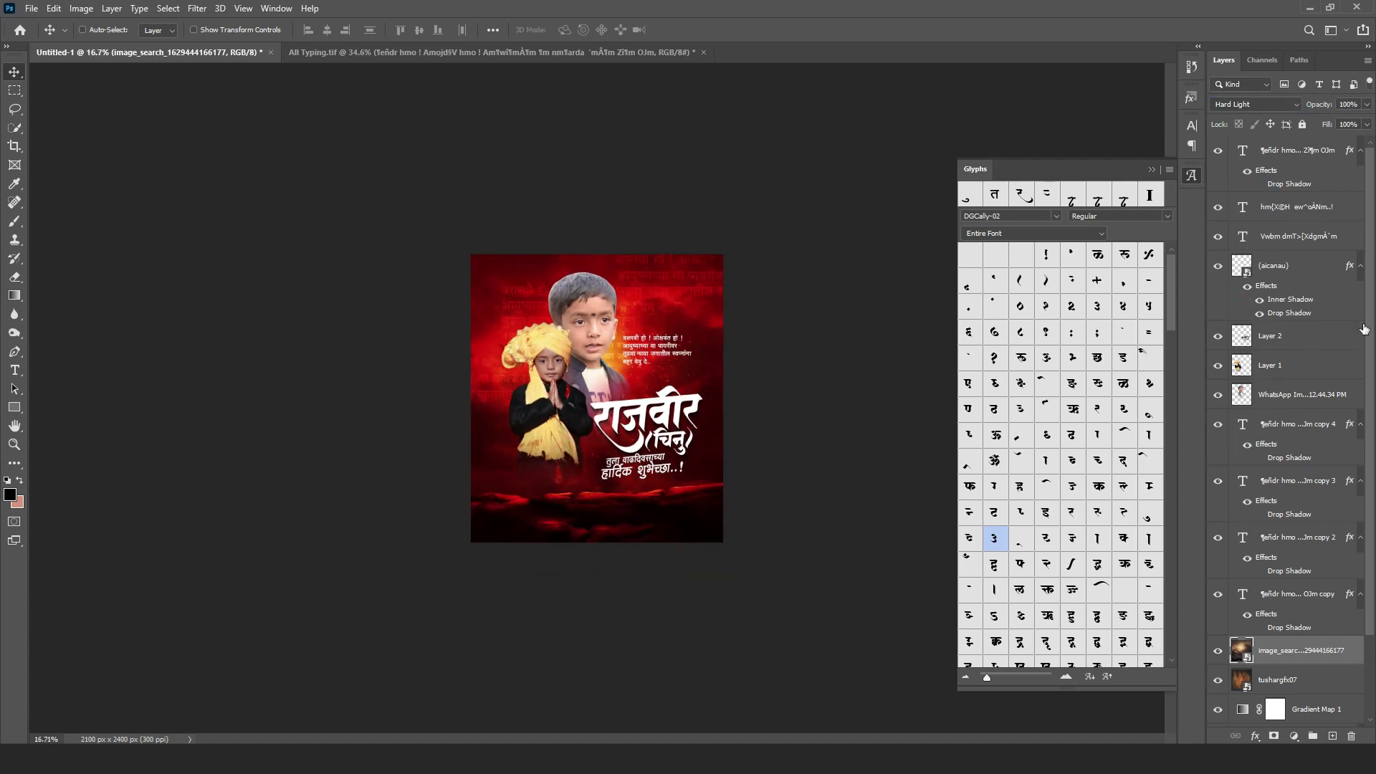
pyautogui.moveTo(1311, 106); pyautogui.dragTo(1289, 107)
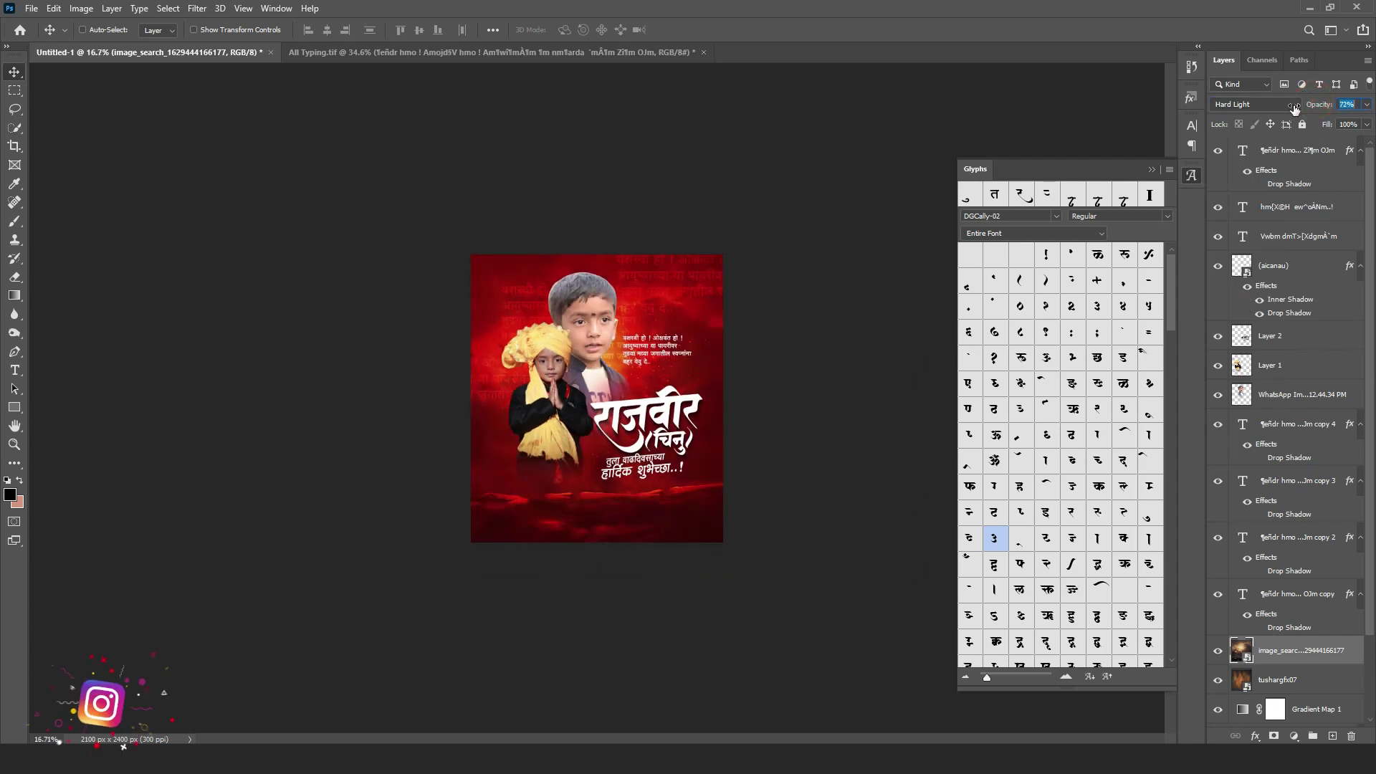
pyautogui.scroll(3, 696, 342)
pyautogui.scroll(-4, 721, 437)
pyautogui.scroll(1, 721, 438)
# - Add a Color Balance adjustment above the cloud image with midtones Cyan-Red at -100 and Yellow-Blue at +100
pyautogui.click(1294, 736)
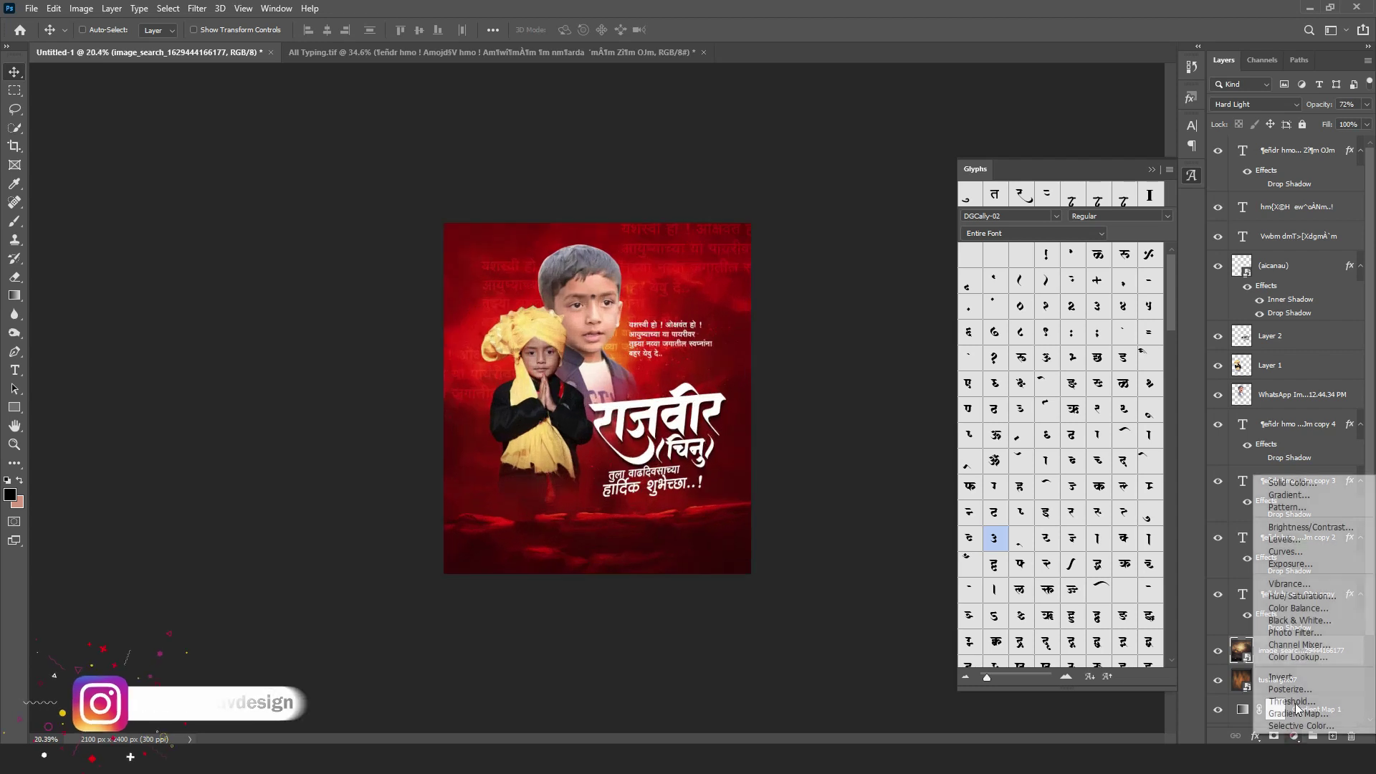
pyautogui.click(1295, 610)
pyautogui.moveTo(884, 316); pyautogui.dragTo(927, 328)
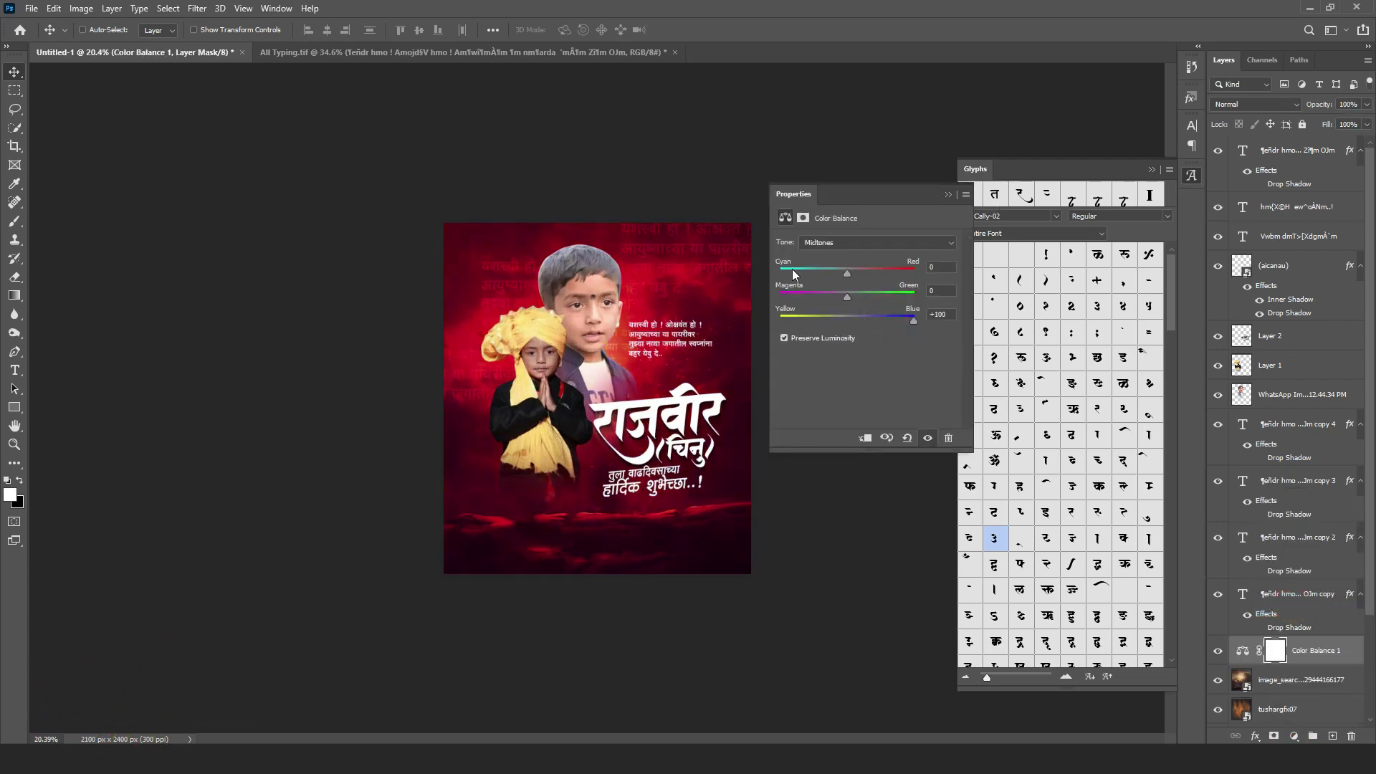
pyautogui.moveTo(792, 273); pyautogui.dragTo(774, 274)
pyautogui.scroll(1, 895, 165)
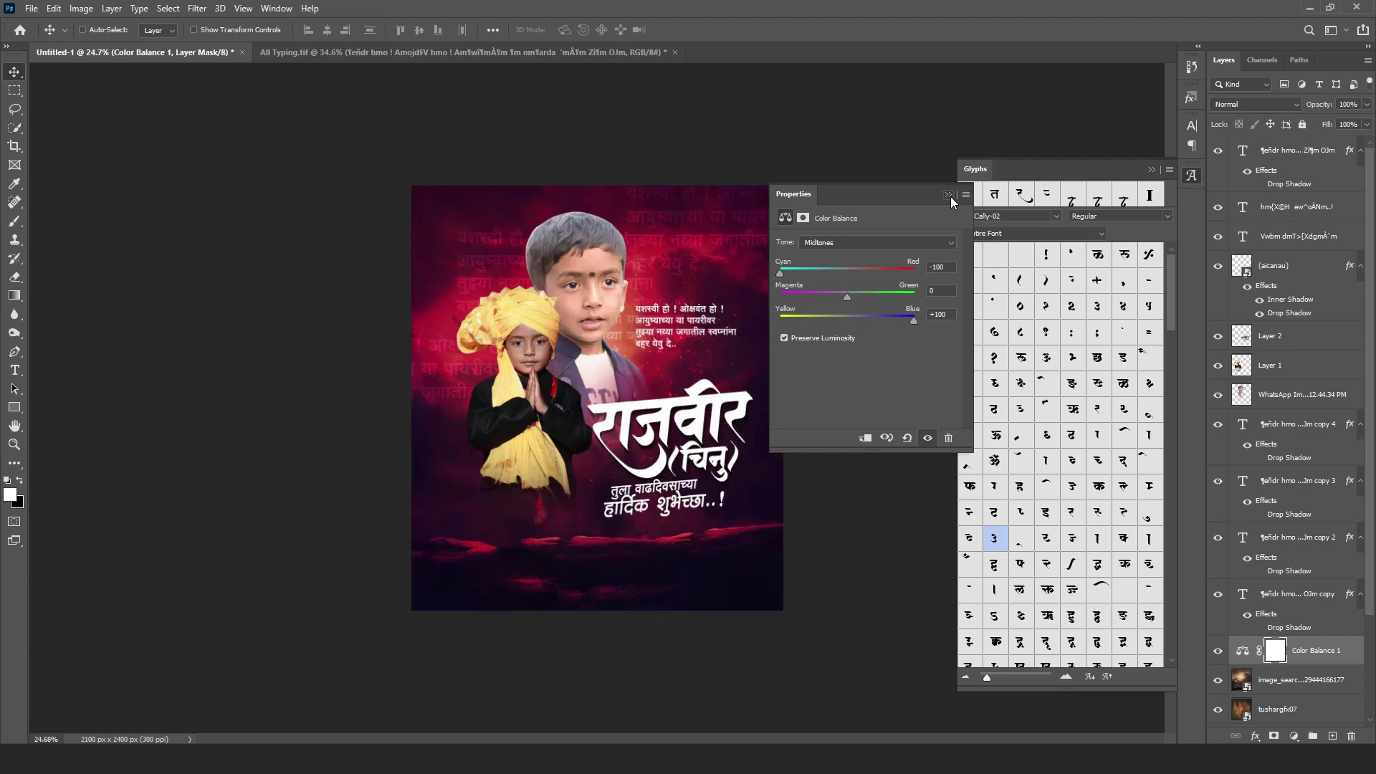
pyautogui.click(949, 195)
# - Draw a black rectangle of about 1268 × 1184 px over the name and clip it to the name smart object
pyautogui.scroll(11, 631, 398)
pyautogui.keyDown('ctrl'); pyautogui.click(675, 457); pyautogui.keyUp('ctrl')
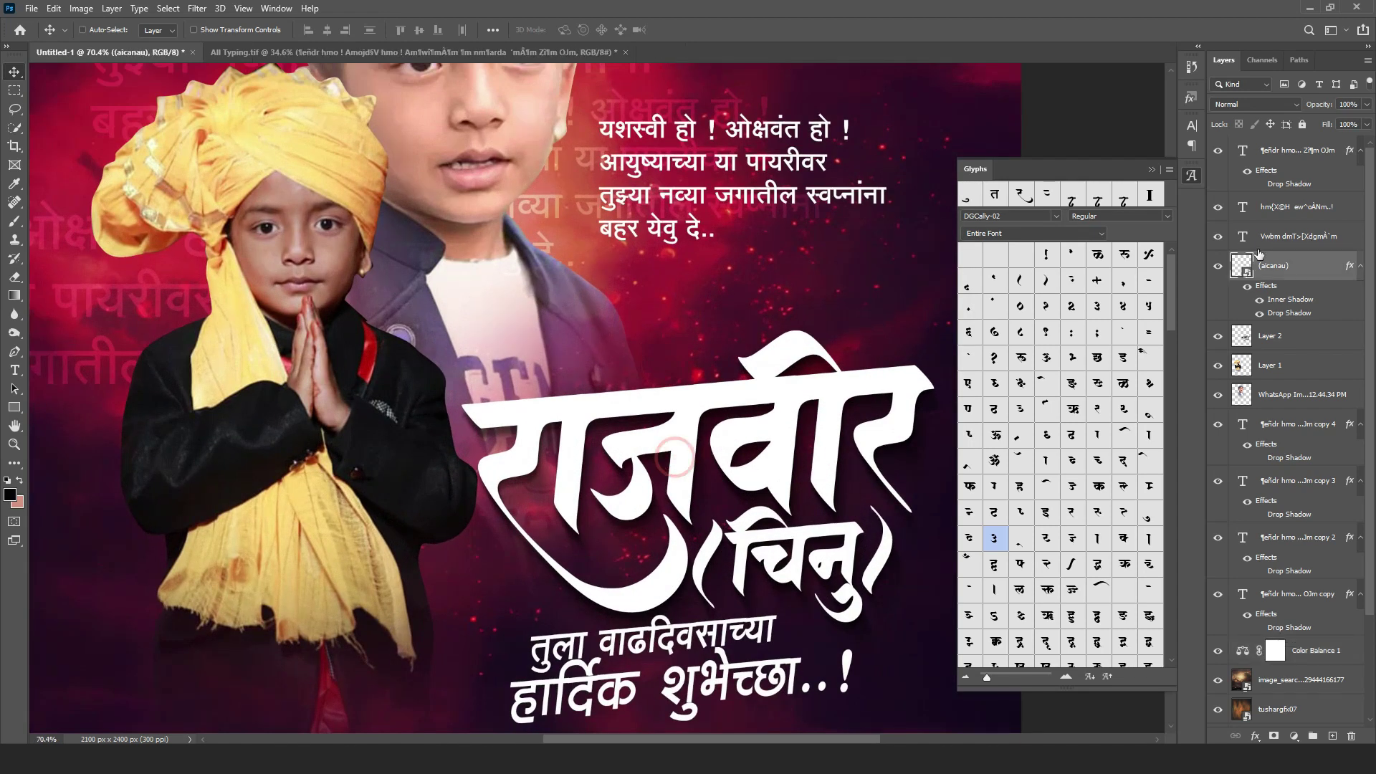
pyautogui.press('u')
pyautogui.scroll(-3, 706, 401)
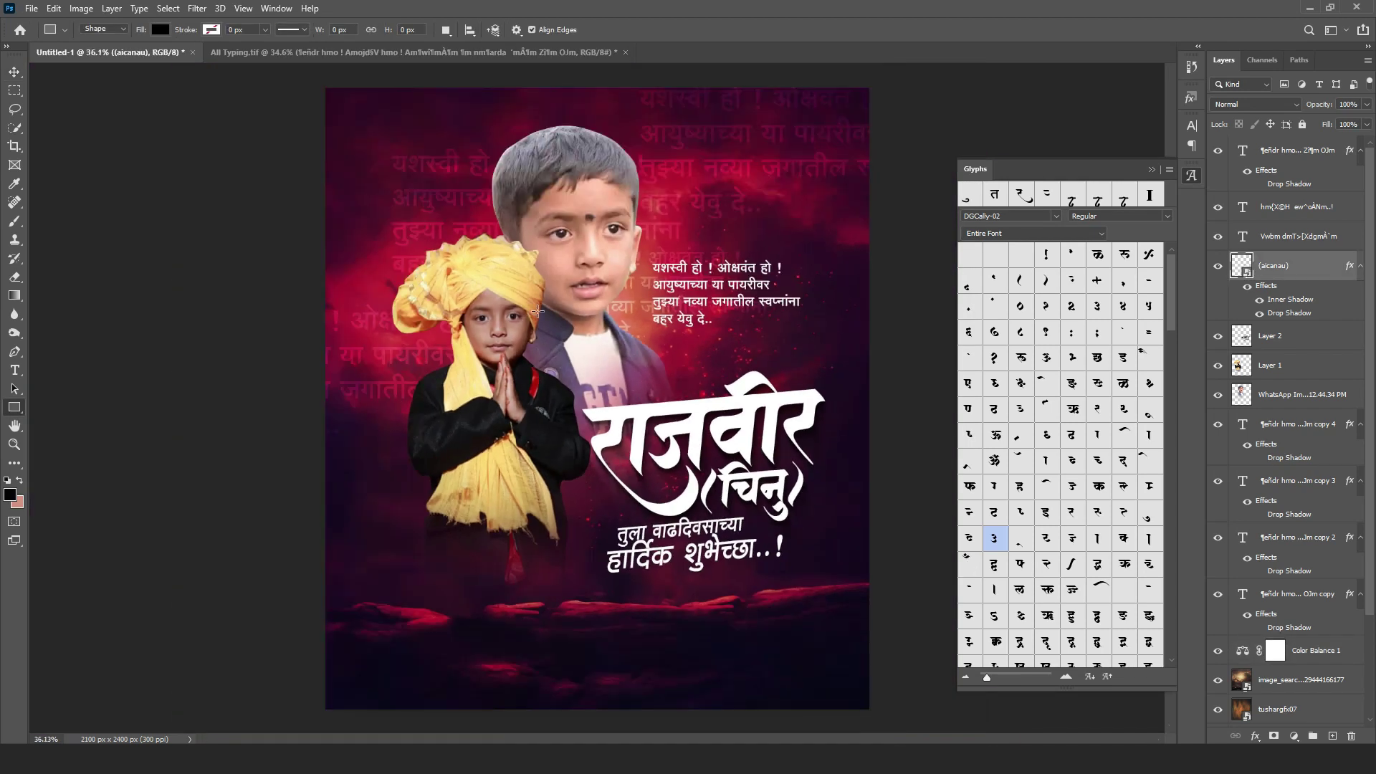
pyautogui.moveTo(847, 555); pyautogui.dragTo(869, 616)
pyautogui.keyDown('alt'); pyautogui.click(1279, 291); pyautogui.keyUp('alt')
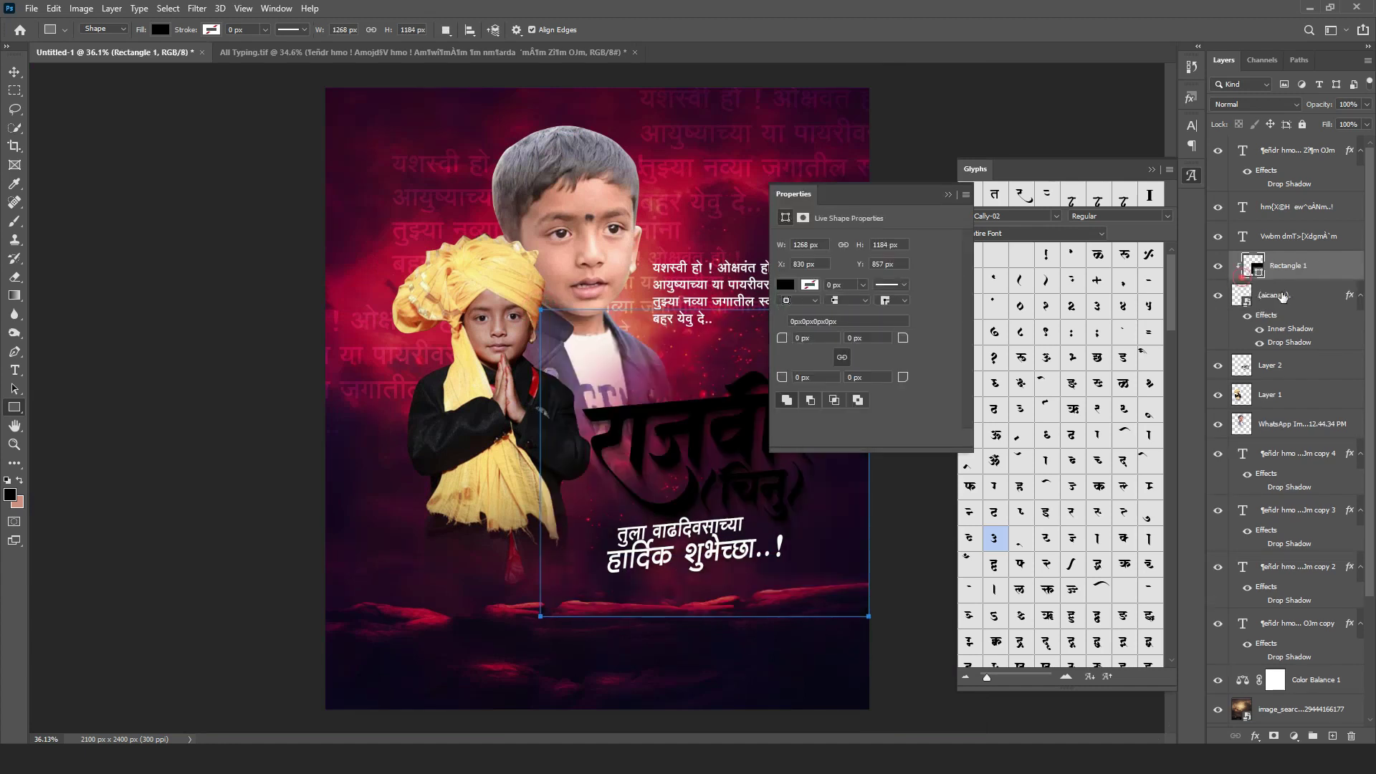
# - Apply a pale gold metallic preset from the 10000+ Styles (TMG) group to the clipped rectangle
pyautogui.click(1191, 101)
pyautogui.click(1048, 345)
pyautogui.click(1048, 391)
pyautogui.scroll(-2, 596, 396)
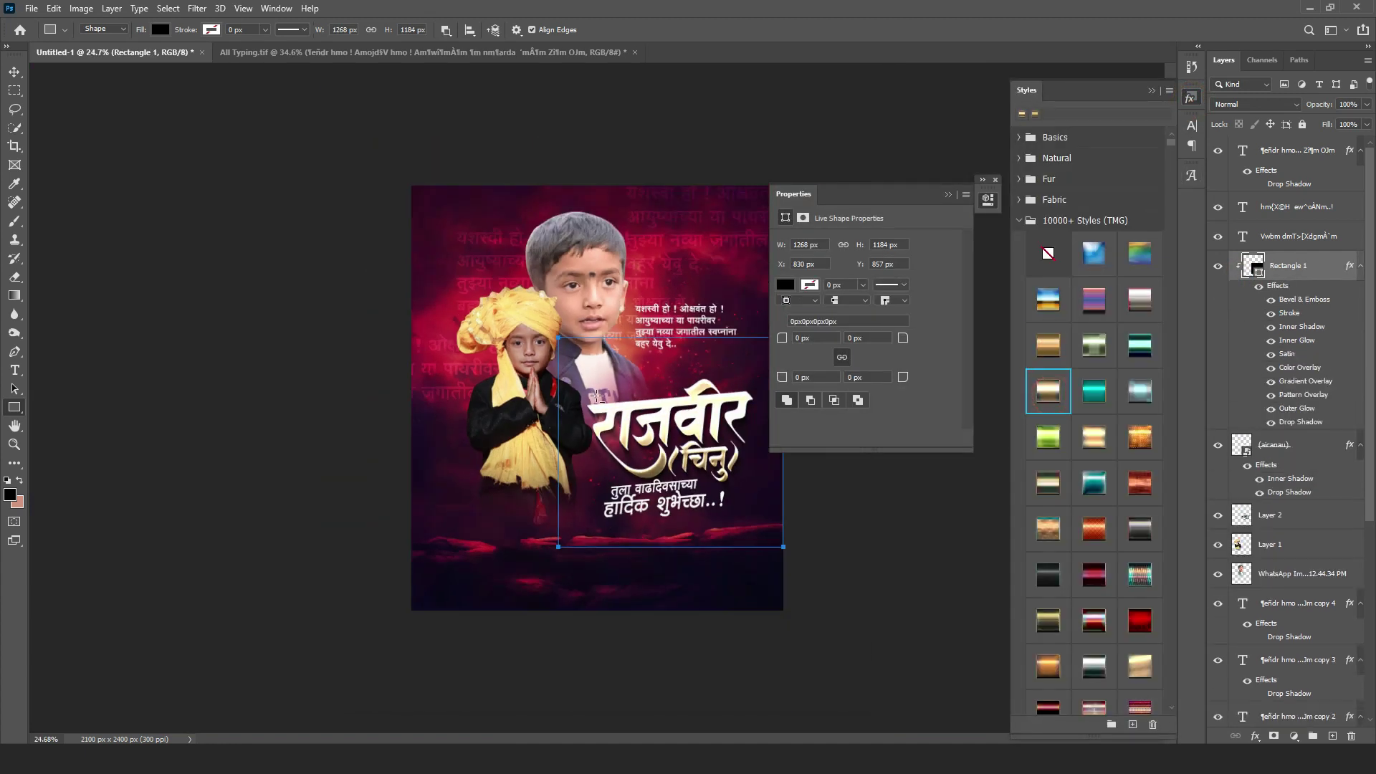
pyautogui.click(14, 75)
pyautogui.click(948, 194)
# - Apply a Camera Raw adjustment to the boy's large portrait with Exposure +0.40, Contrast +48 and Clarity +26
pyautogui.scroll(3, 574, 254)
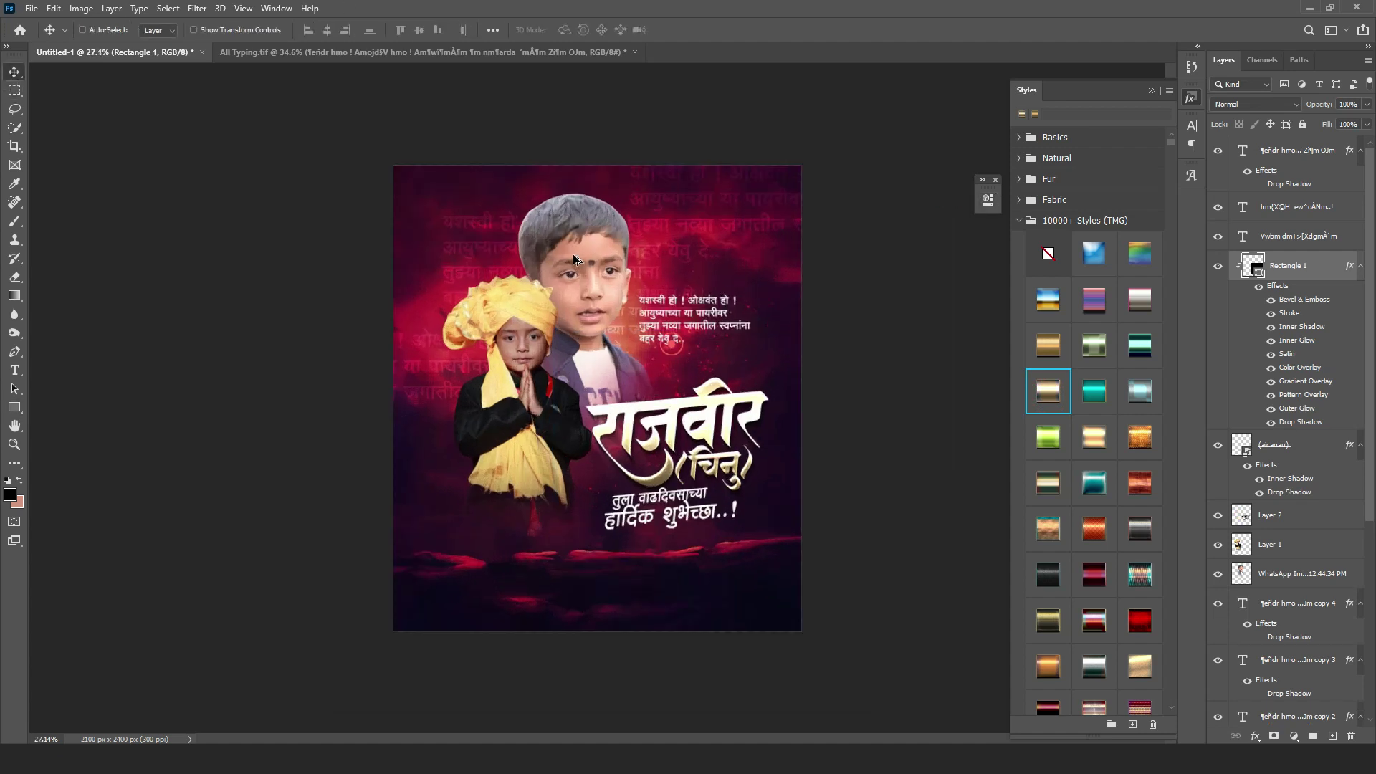
pyautogui.keyDown('ctrl'); pyautogui.click(586, 223); pyautogui.keyUp('ctrl')
pyautogui.scroll(-2, 445, 161)
pyautogui.scroll(-1, 444, 165)
pyautogui.click(197, 8)
pyautogui.click(261, 94)
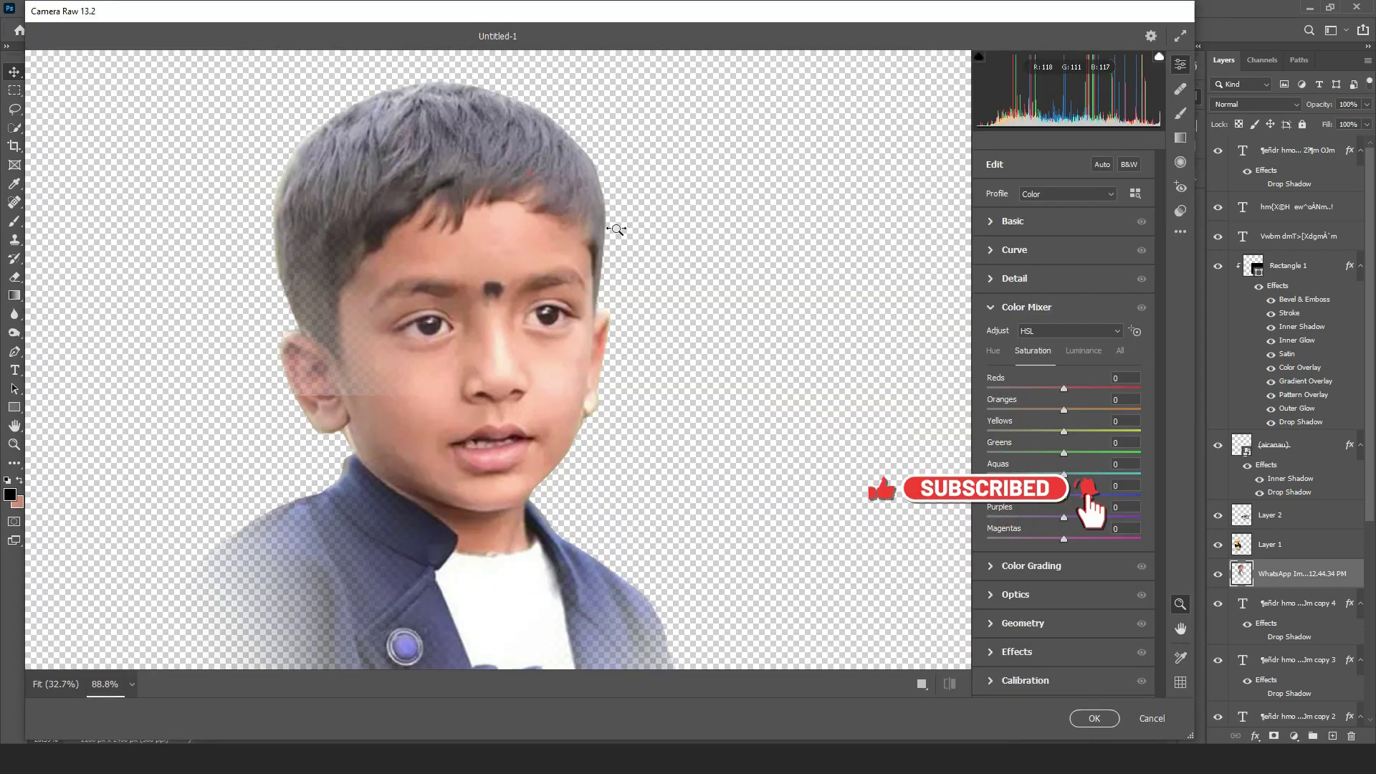
pyautogui.click(1012, 221)
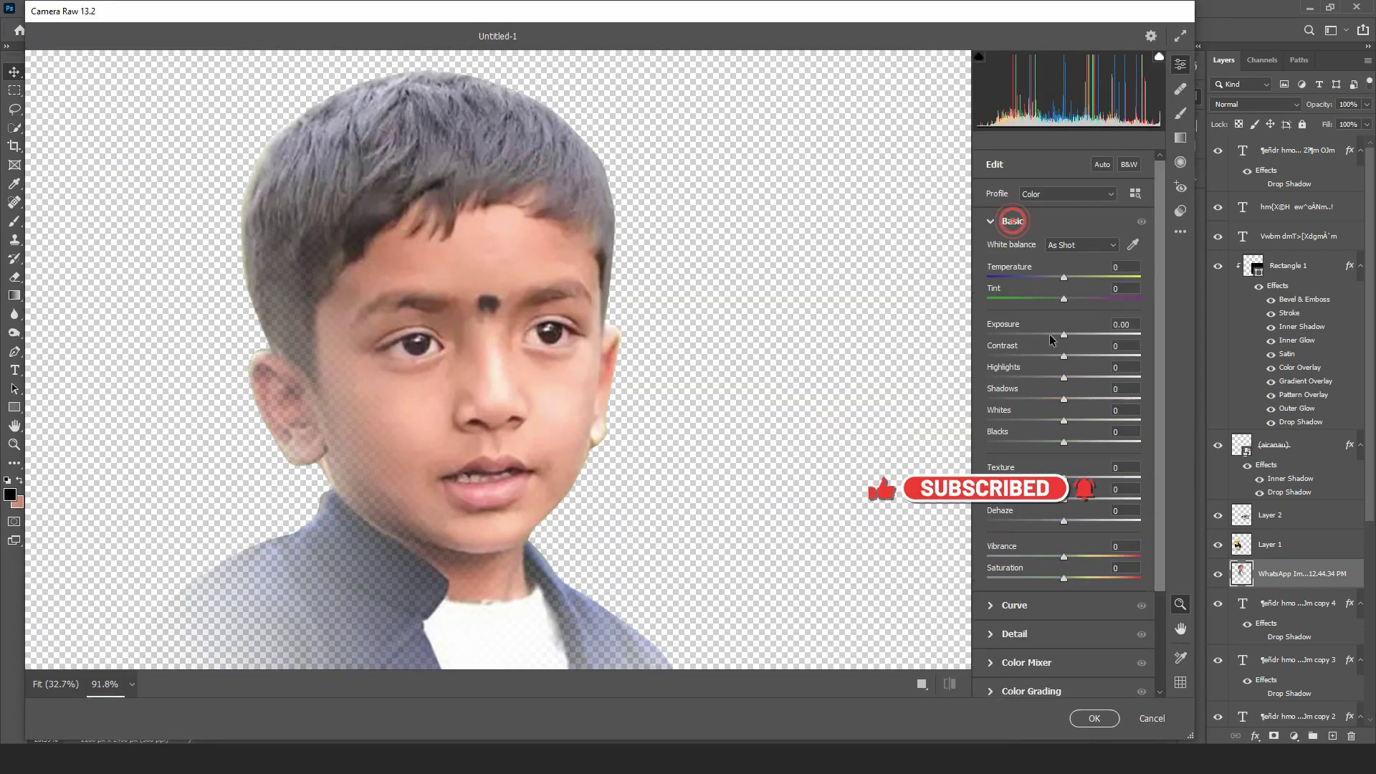
pyautogui.moveTo(1069, 336); pyautogui.dragTo(1094, 356)
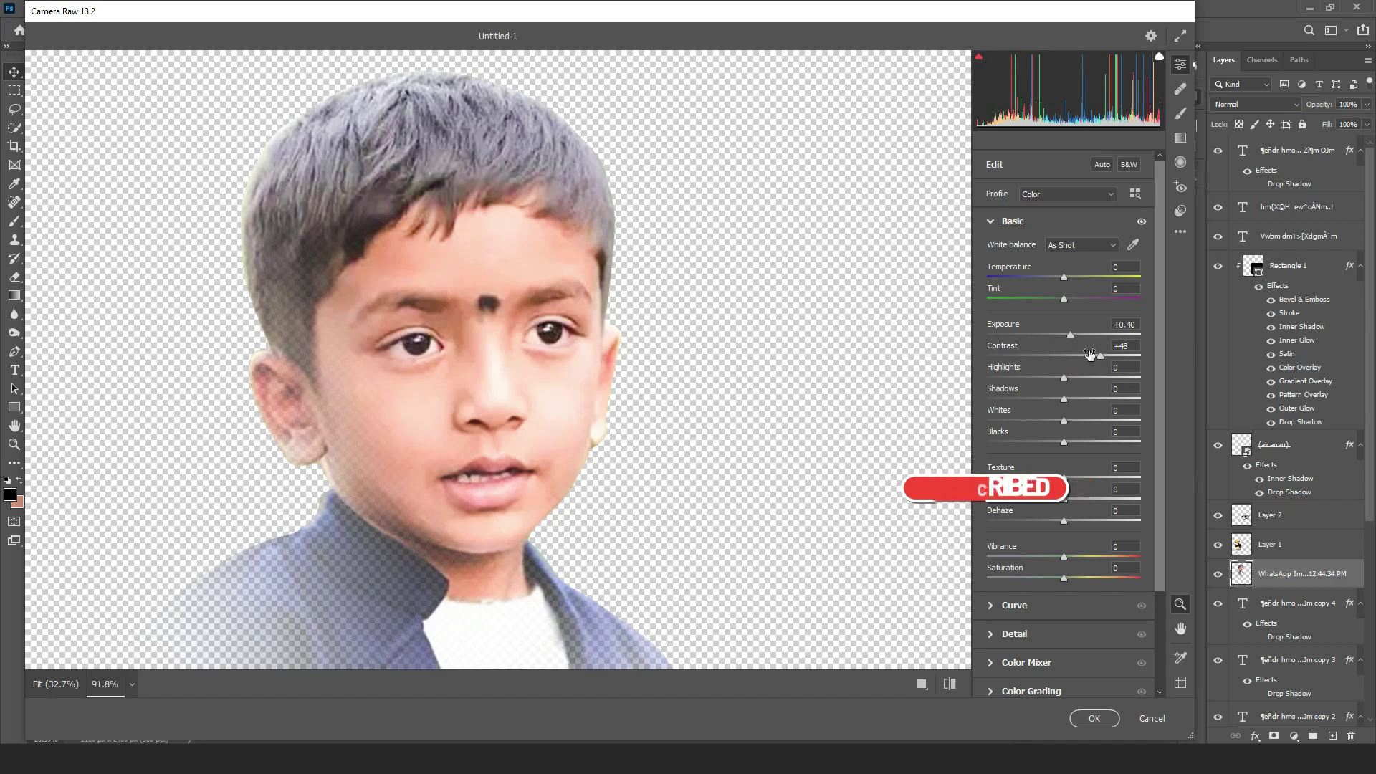
pyautogui.click(1085, 493)
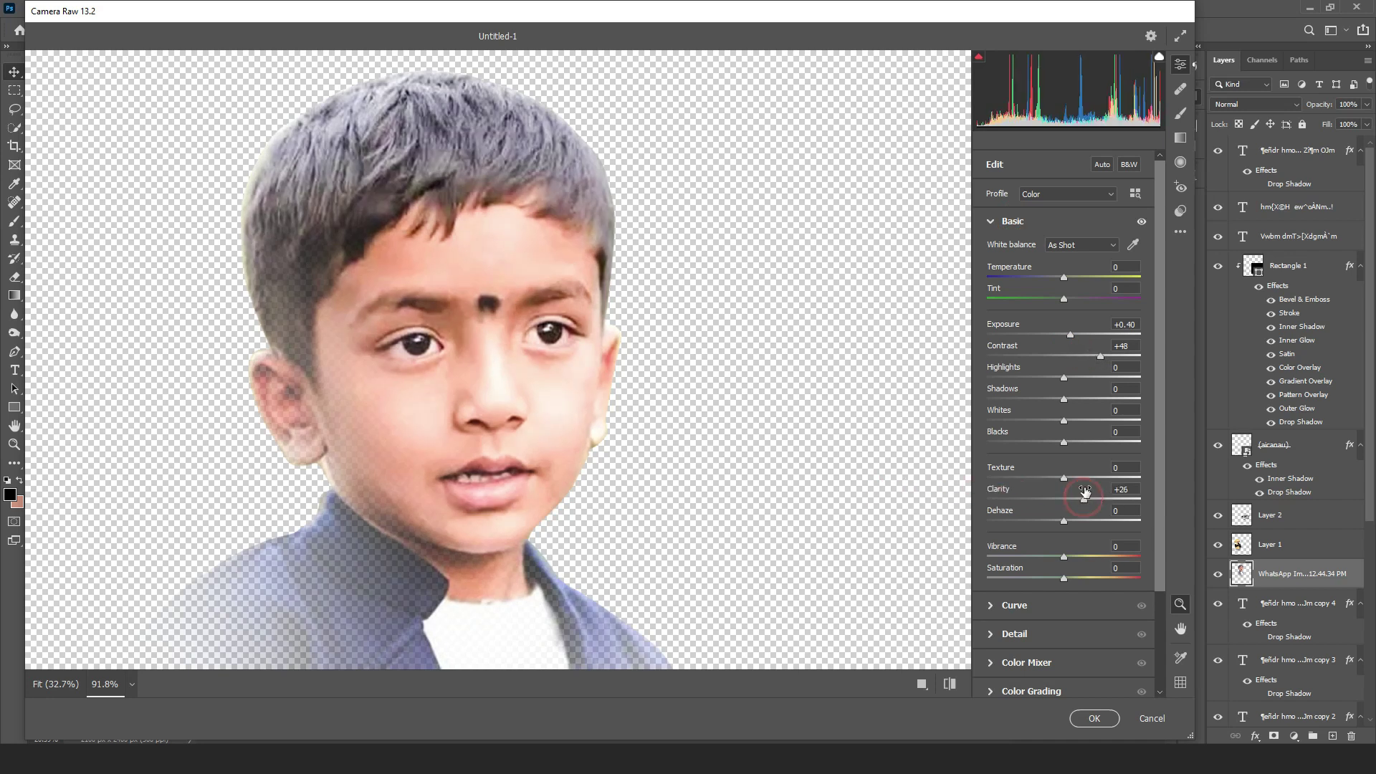
pyautogui.click(1092, 718)
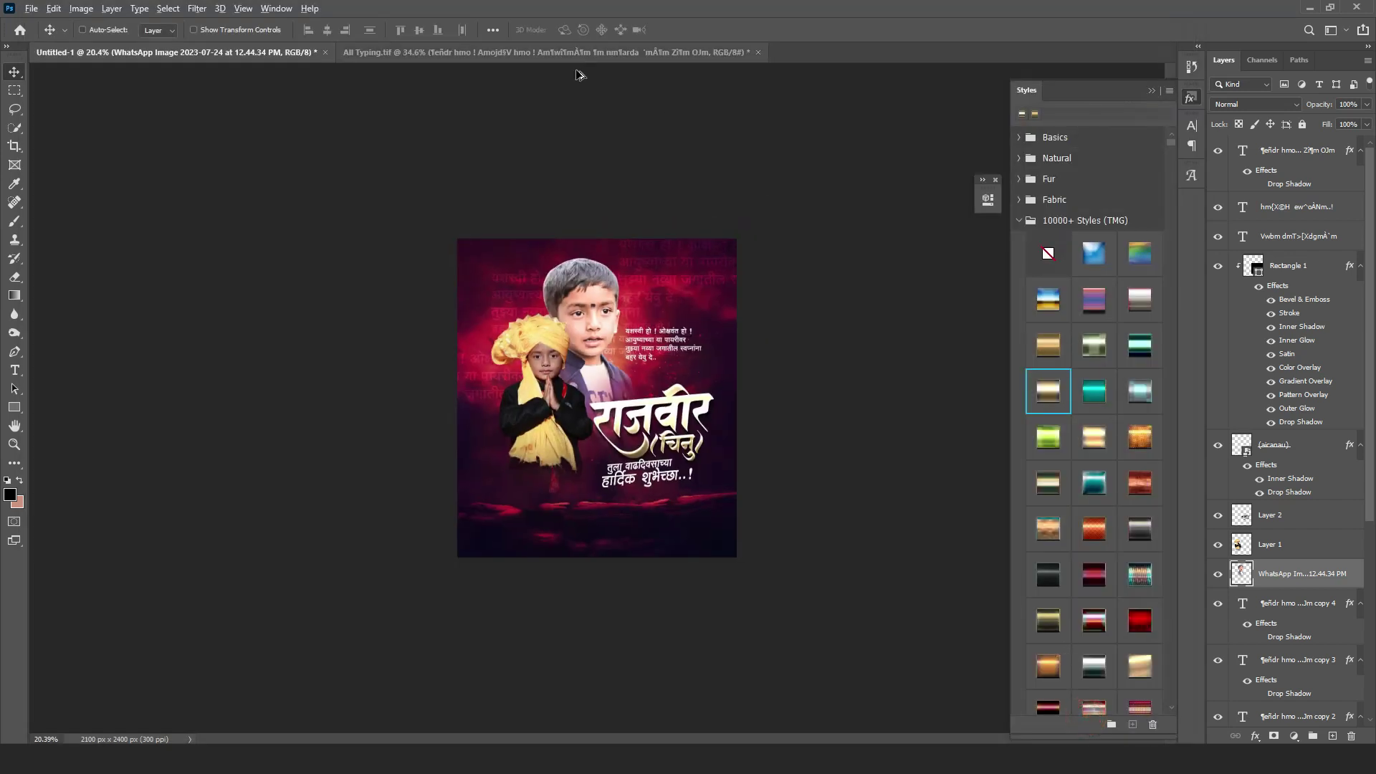
# - Set the large portrait layer's blend mode to Luminosity
pyautogui.click(1253, 101)
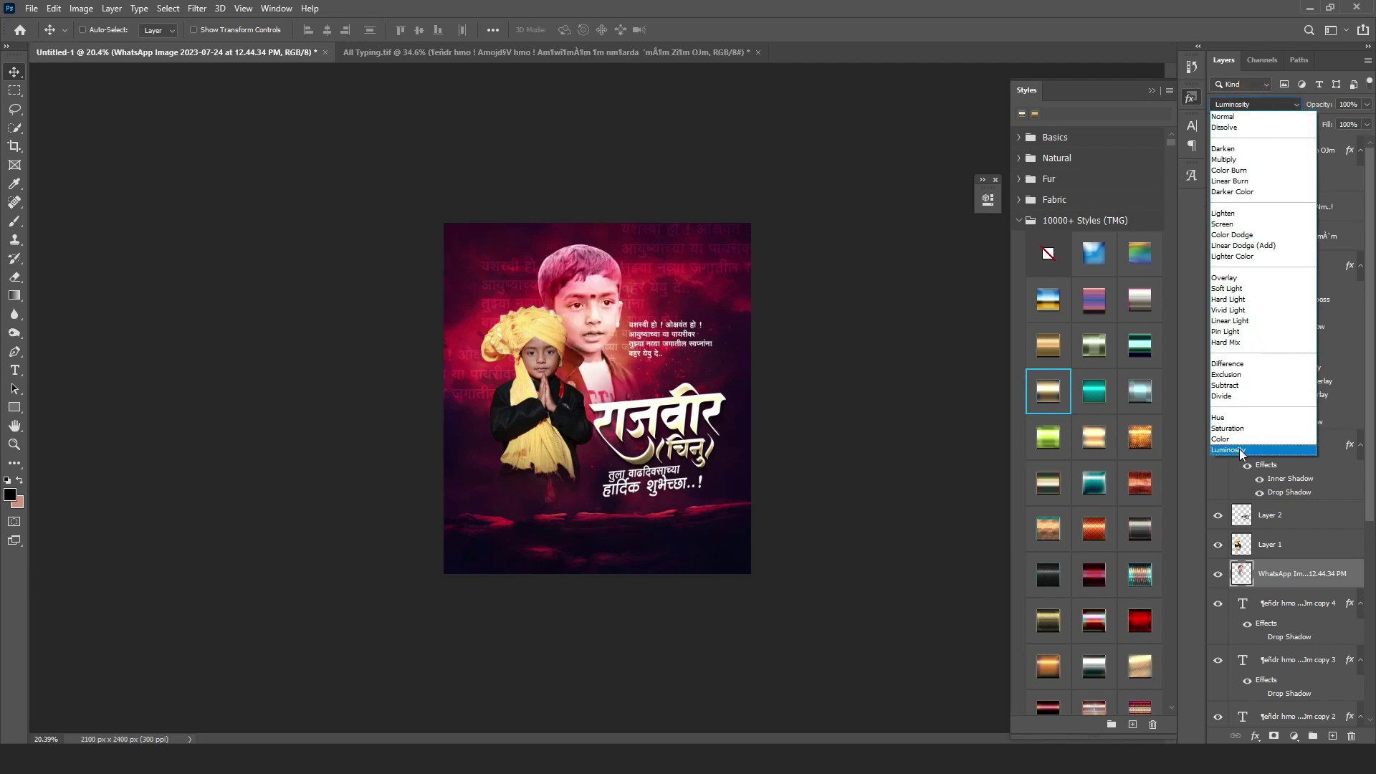
pyautogui.click(1240, 449)
pyautogui.scroll(2, 517, 324)
# - Reapply the last Camera Raw filter settings to the turbaned boy's photo
pyautogui.keyDown('ctrl'); pyautogui.click(494, 367); pyautogui.keyUp('ctrl')
pyautogui.click(213, 7)
pyautogui.click(218, 24)
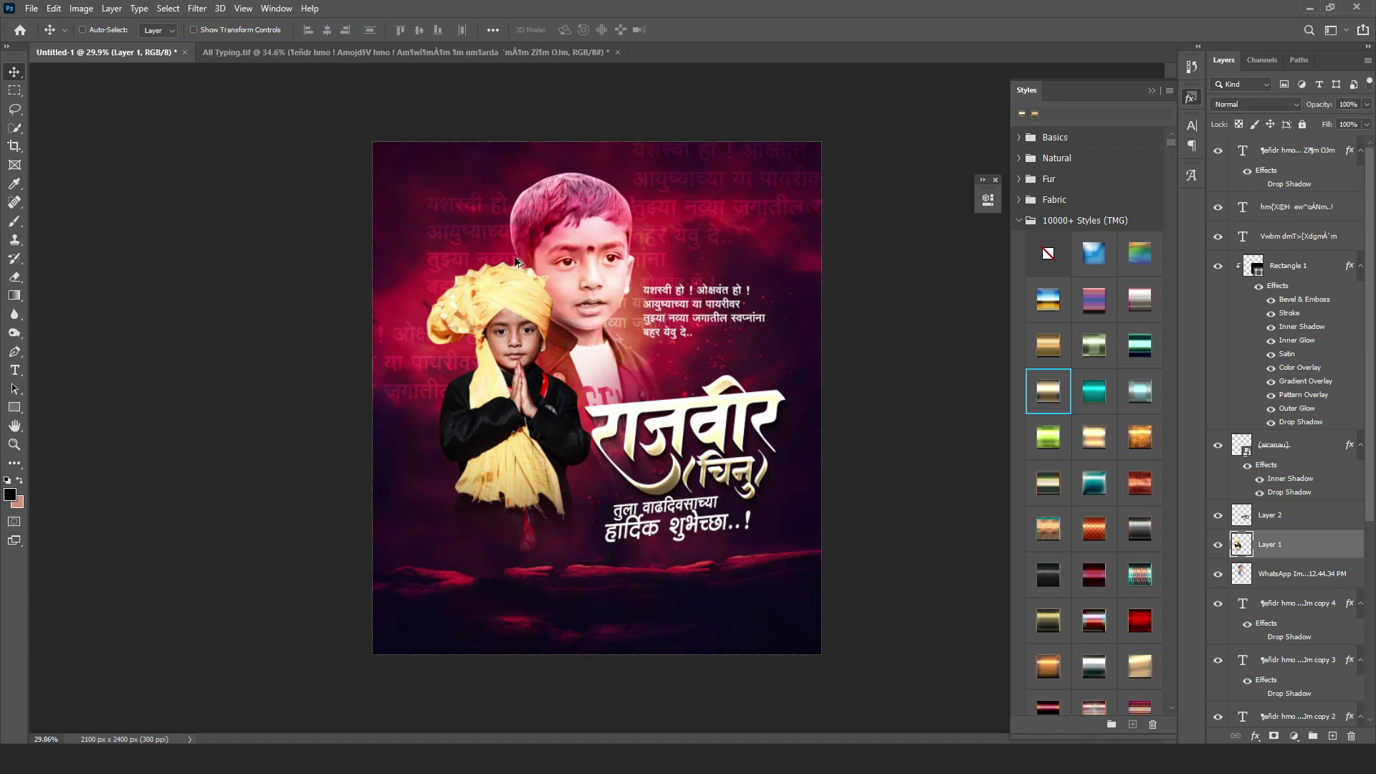
pyautogui.scroll(-7, 513, 255)
pyautogui.scroll(4, 514, 256)
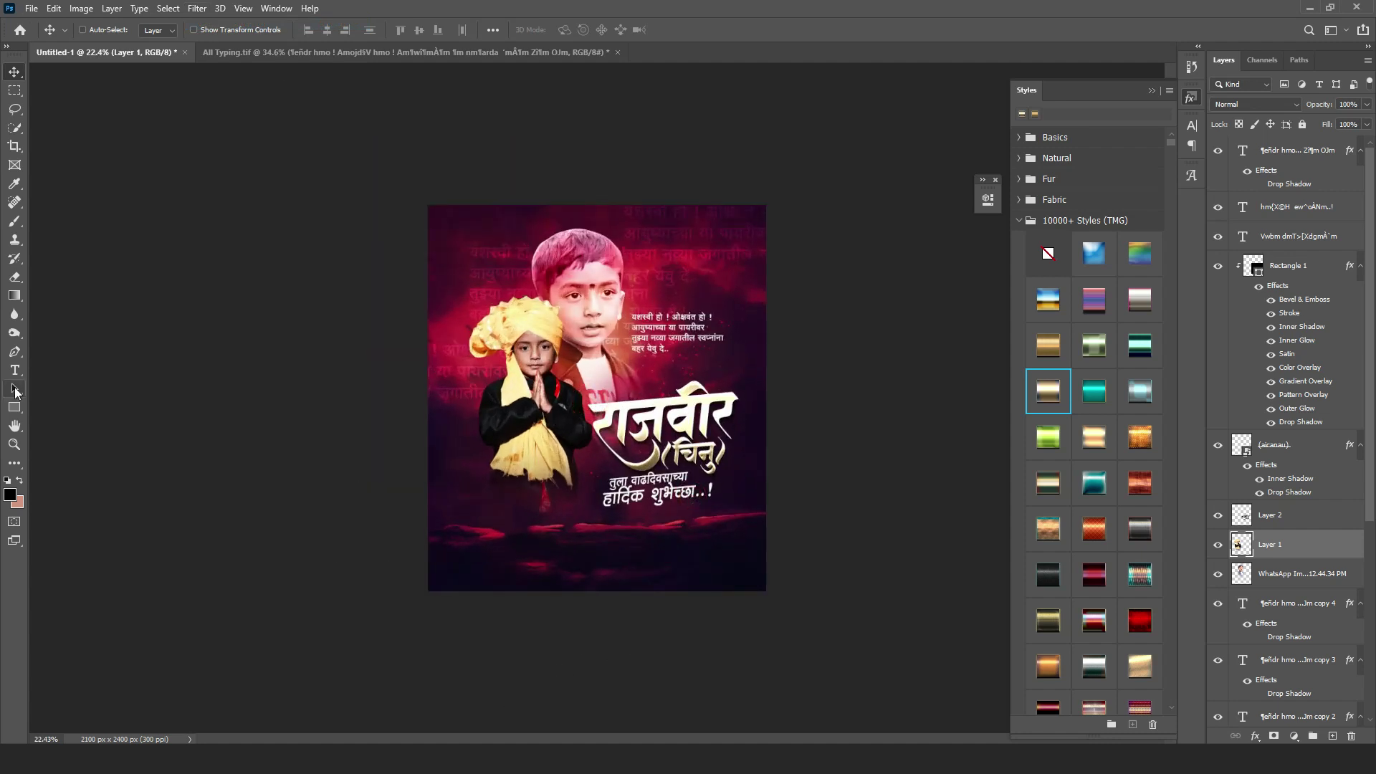
# - Draw a rectangle of about 2729 × 665 px across the bottom of the banner and fill it white
pyautogui.click(14, 407)
pyautogui.moveTo(641, 612); pyautogui.dragTo(836, 642)
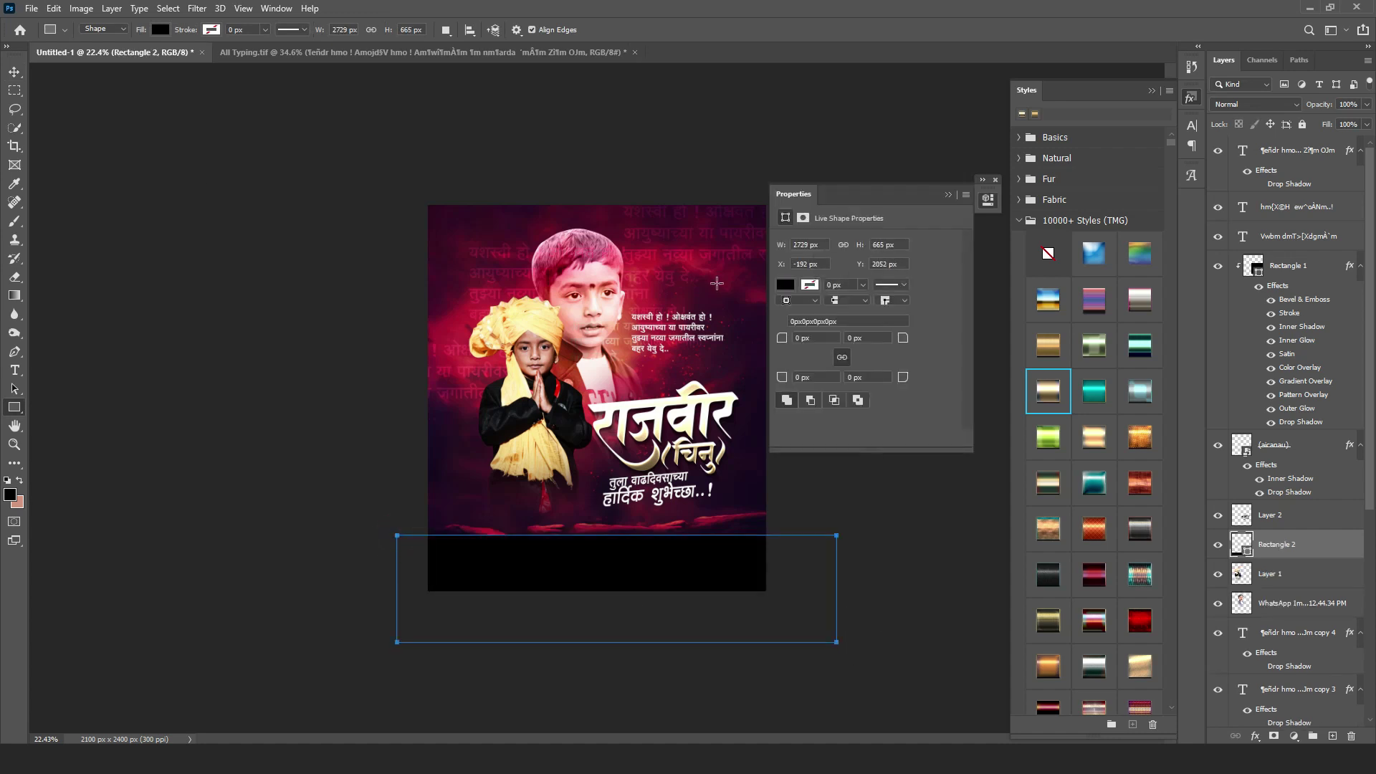
pyautogui.click(787, 284)
pyautogui.click(813, 361)
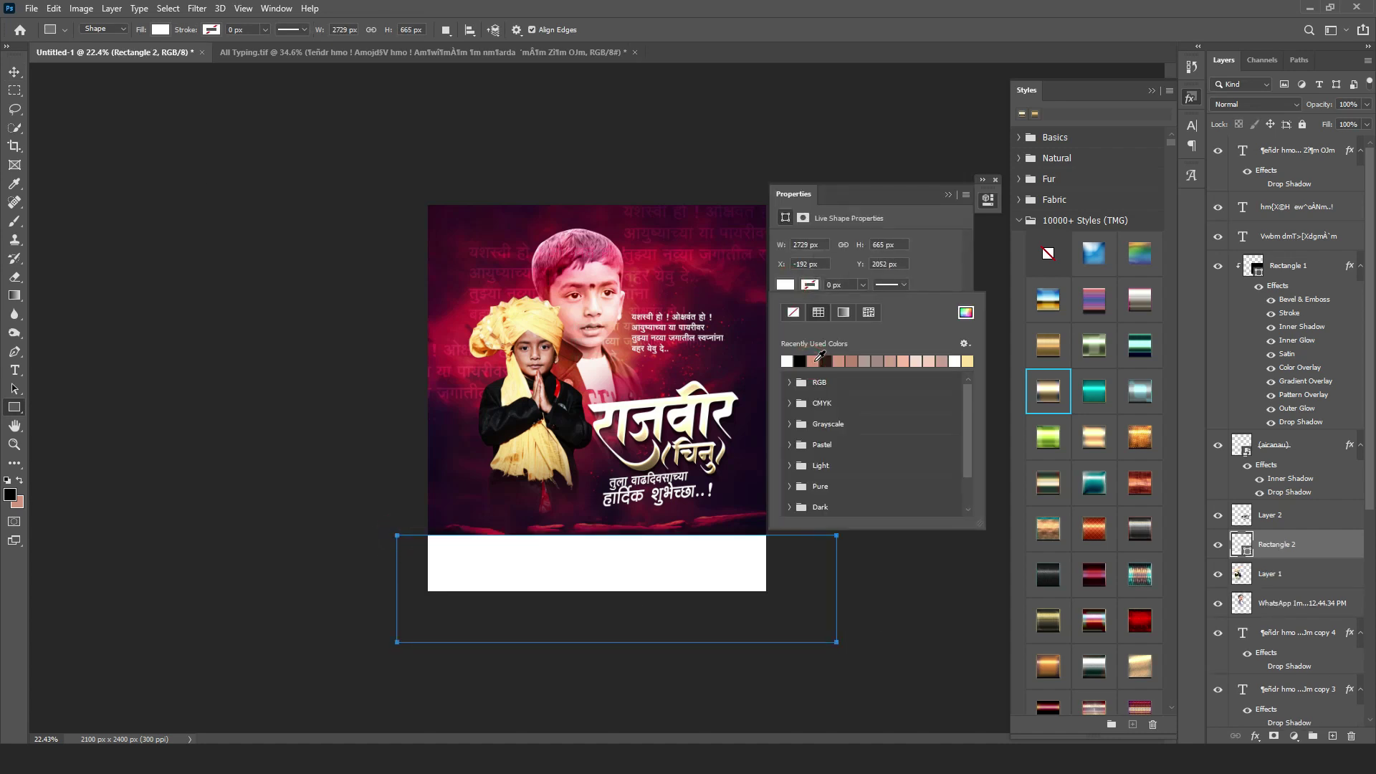
pyautogui.click(14, 74)
pyautogui.click(948, 194)
# - Rotate the white bottom rectangle by about -5.64° so its upper edge slopes up to the right
pyautogui.scroll(2, 946, 195)
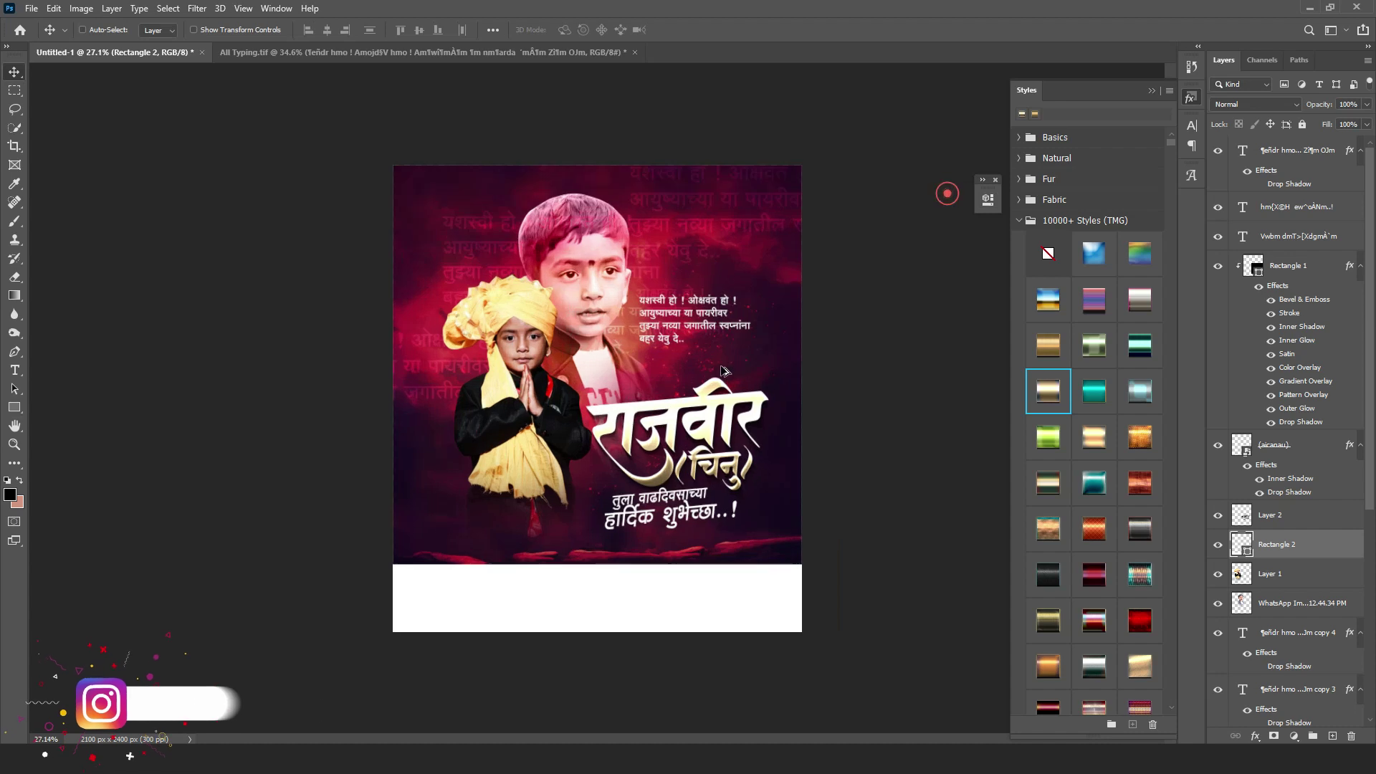
pyautogui.hotkey('ctrl', 't')
pyautogui.moveTo(858, 505); pyautogui.dragTo(860, 467)
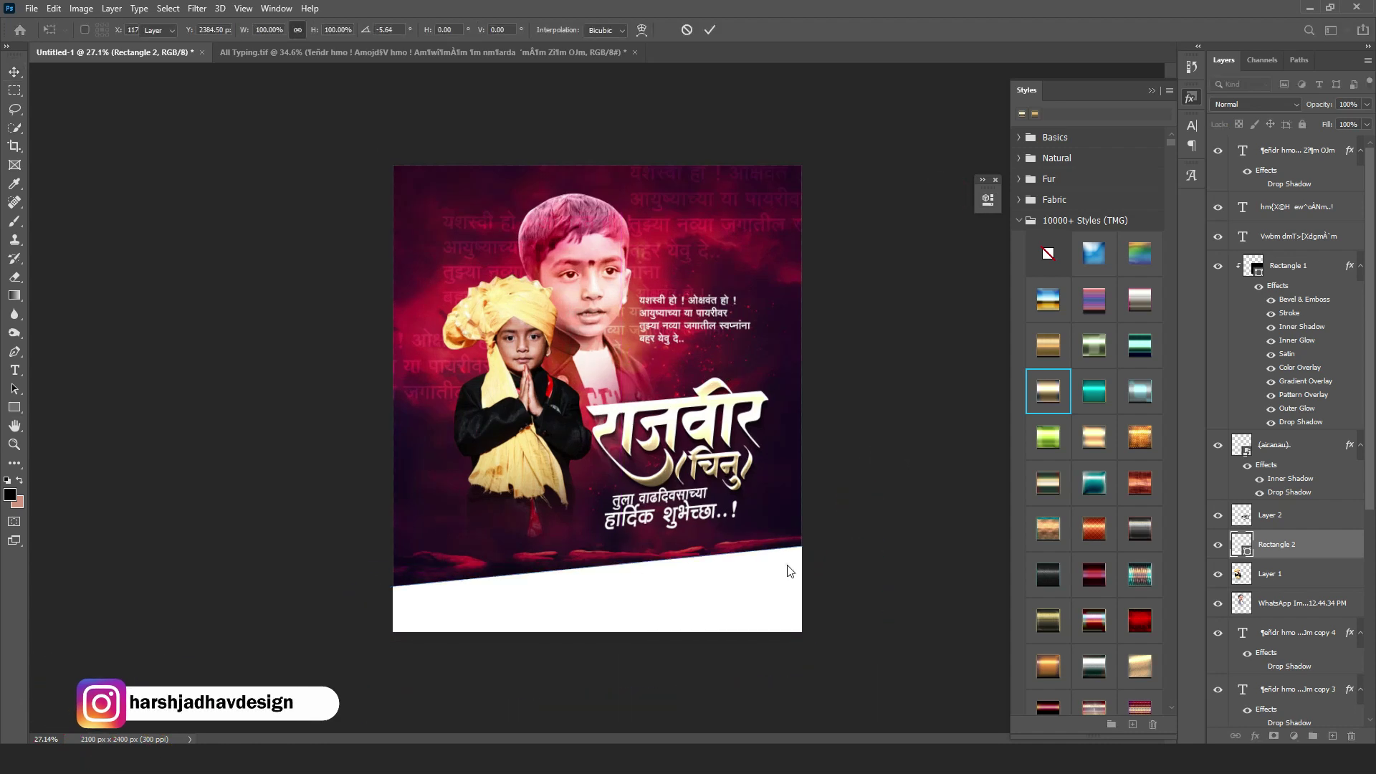
pyautogui.click(789, 571)
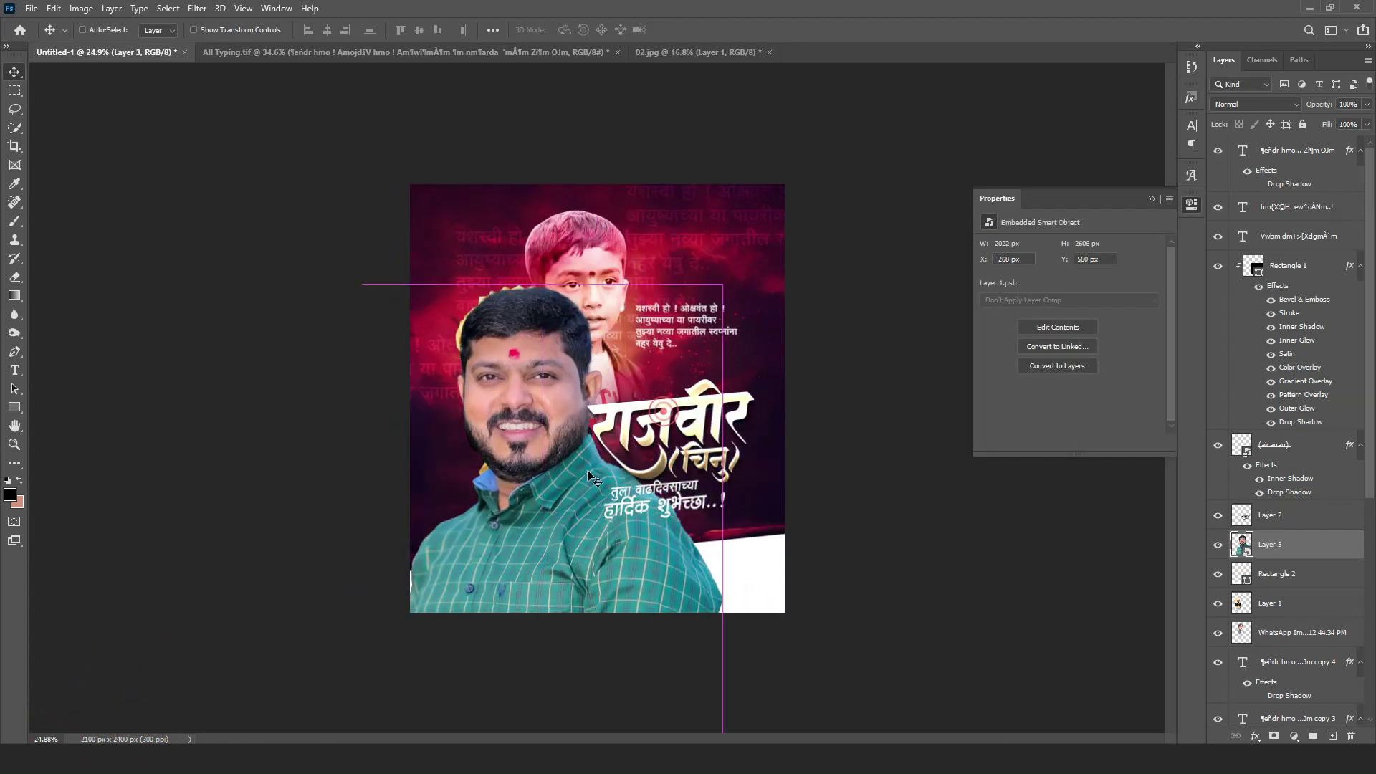
# - Scale the man's cut-out photo to about 11.31% and rotate it about 2.8° over the white band
pyautogui.hotkey('ctrl', 't')
pyautogui.moveTo(720, 514); pyautogui.dragTo(565, 516)
pyautogui.moveTo(465, 514); pyautogui.dragTo(522, 539)
pyautogui.moveTo(522, 409); pyautogui.dragTo(524, 455)
pyautogui.moveTo(582, 416); pyautogui.dragTo(589, 416)
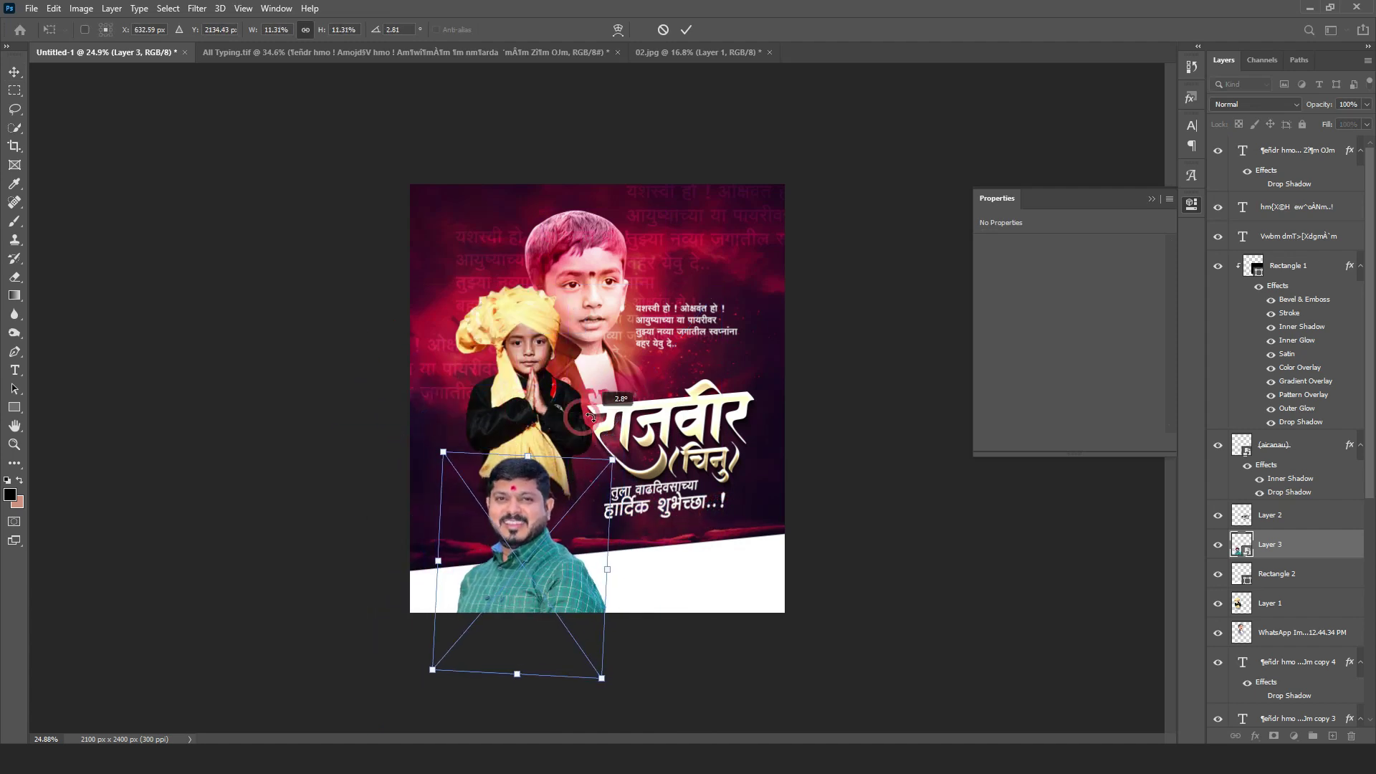
pyautogui.doubleClick(518, 556)
pyautogui.scroll(5, 666, 409)
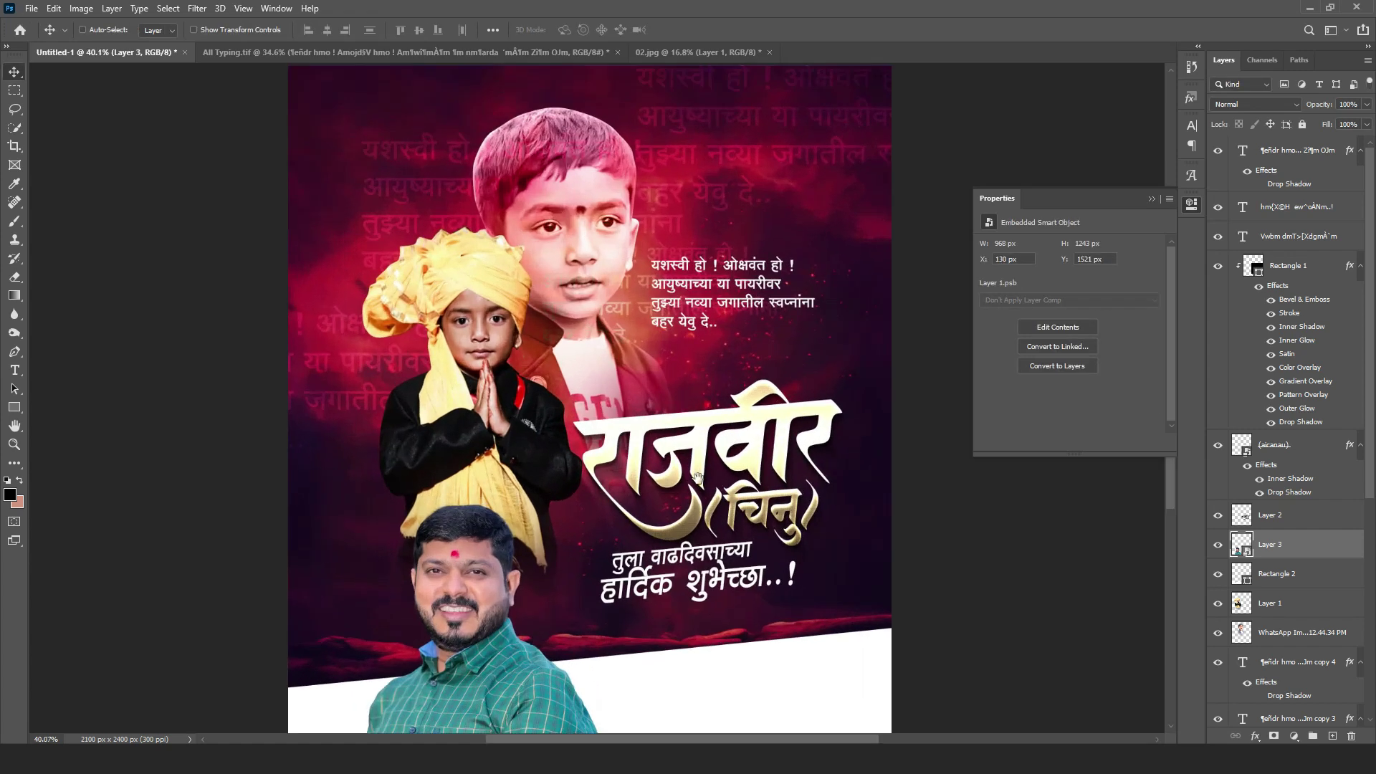
# - Move the man's photo to the banner's lower right, at about X 990 px, Y 1521 px
pyautogui.moveTo(745, 541); pyautogui.dragTo(640, 398)
pyautogui.scroll(-2, 534, 492)
pyautogui.moveTo(430, 546); pyautogui.dragTo(715, 540)
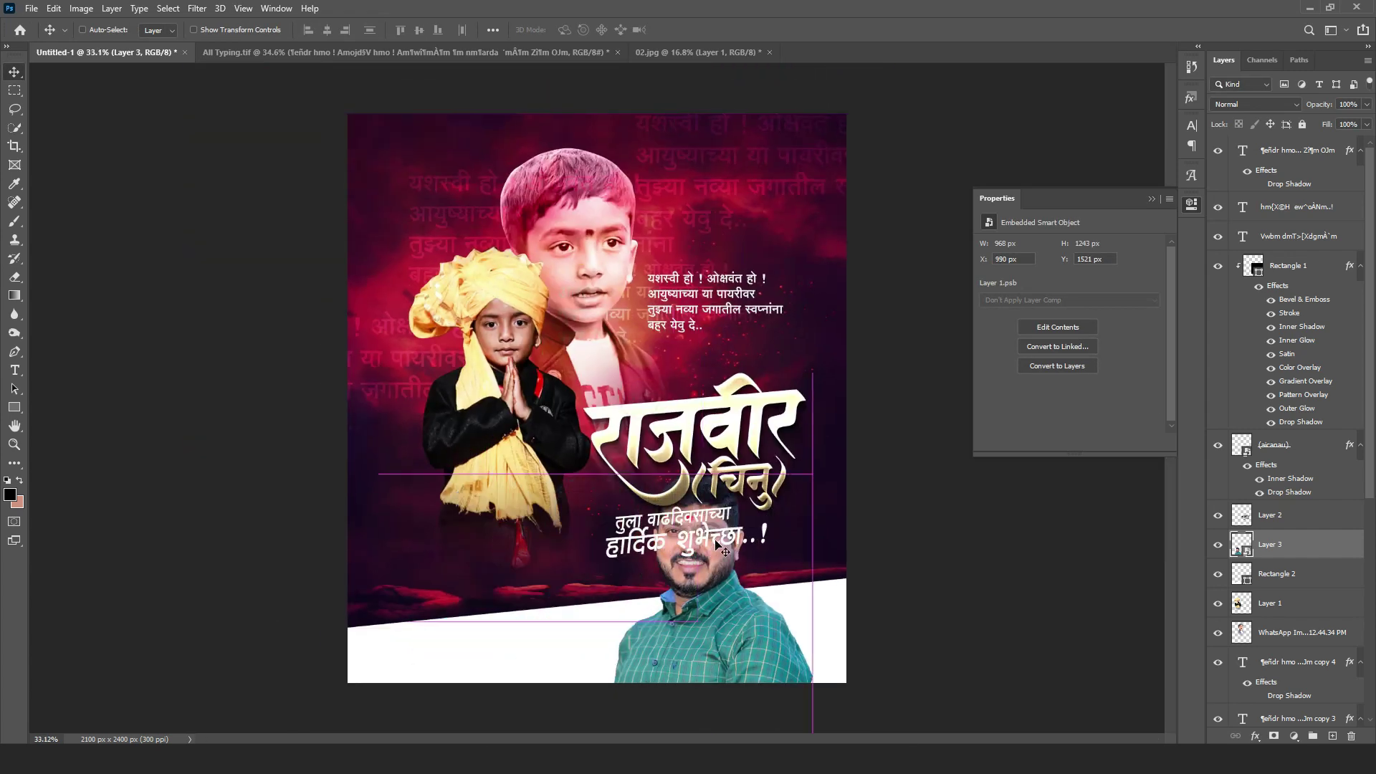
# - Shift the boy's large portrait up and move the small four-line wish text up beside his face
pyautogui.scroll(2, 683, 305)
pyautogui.keyDown('ctrl'); pyautogui.click(571, 293); pyautogui.keyUp('ctrl')
pyautogui.moveTo(571, 293); pyautogui.dragTo(557, 243)
pyautogui.scroll(-3, 572, 268)
pyautogui.moveTo(700, 318); pyautogui.dragTo(674, 271)
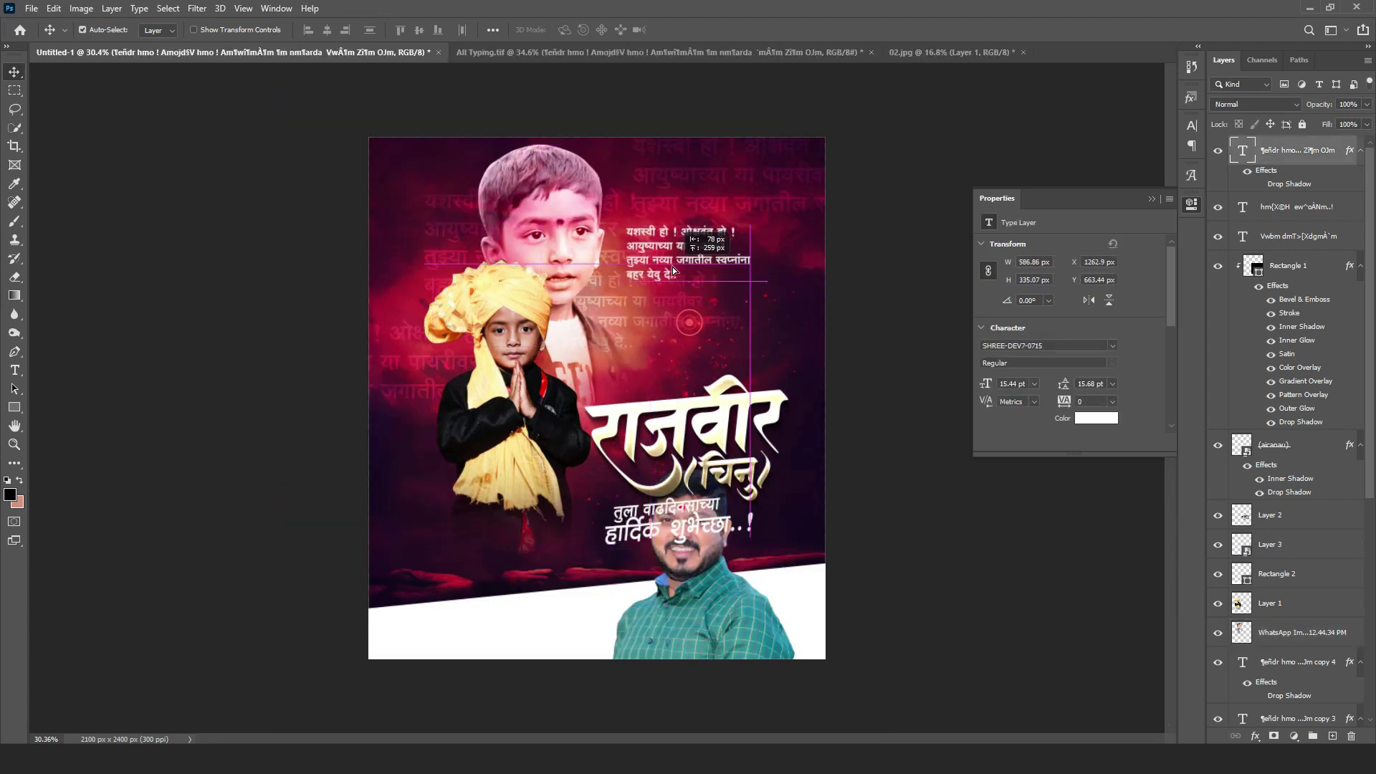
# - Move the gold name with its clipped rectangle, Layer 2 and the birthday wish lines up, clear of the man's head
pyautogui.click(697, 408)
pyautogui.keyDown('ctrl'); pyautogui.click(1264, 451); pyautogui.keyUp('ctrl')
pyautogui.keyDown('ctrl'); pyautogui.click(1264, 514); pyautogui.keyUp('ctrl')
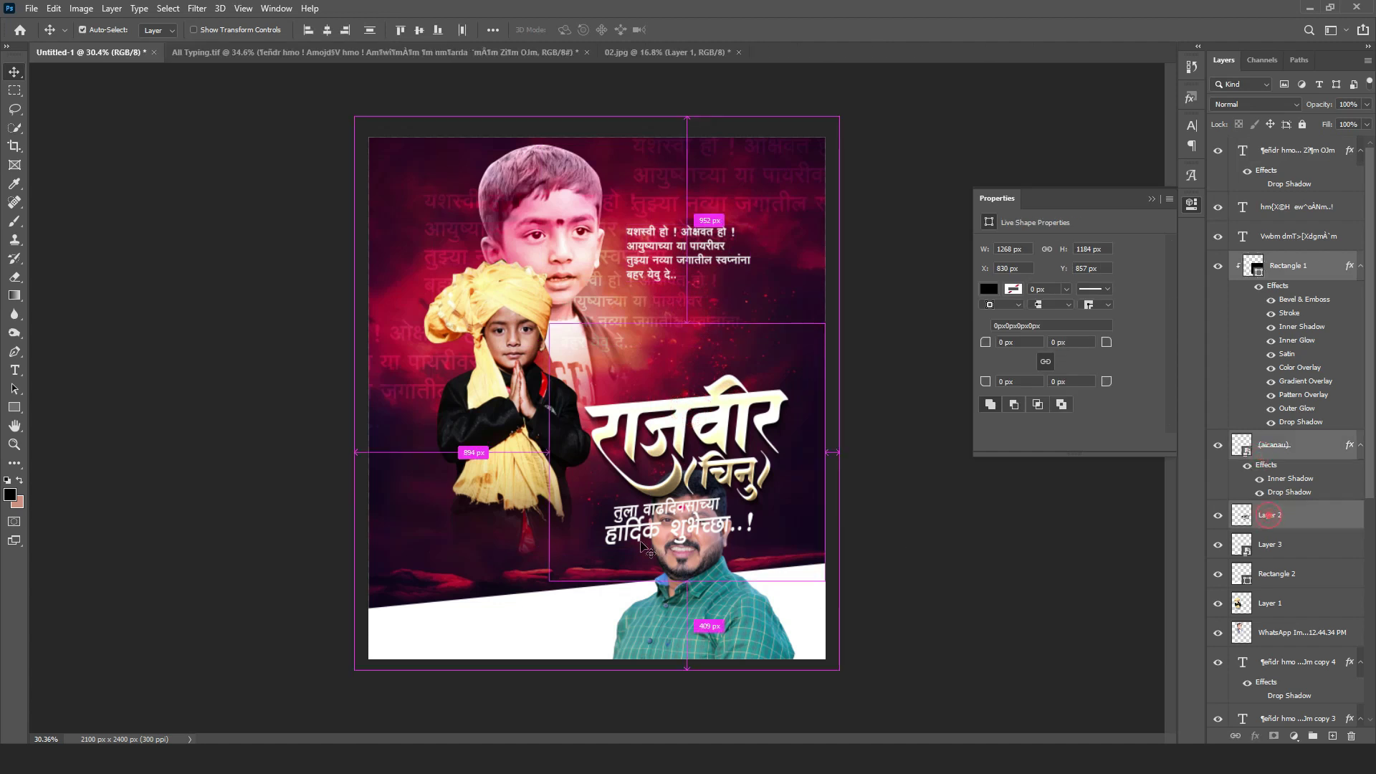
pyautogui.moveTo(628, 537); pyautogui.dragTo(719, 458)
pyautogui.keyDown('ctrl'); pyautogui.click(1293, 243); pyautogui.keyUp('ctrl')
pyautogui.scroll(-5, 714, 453)
pyautogui.scroll(6, 714, 453)
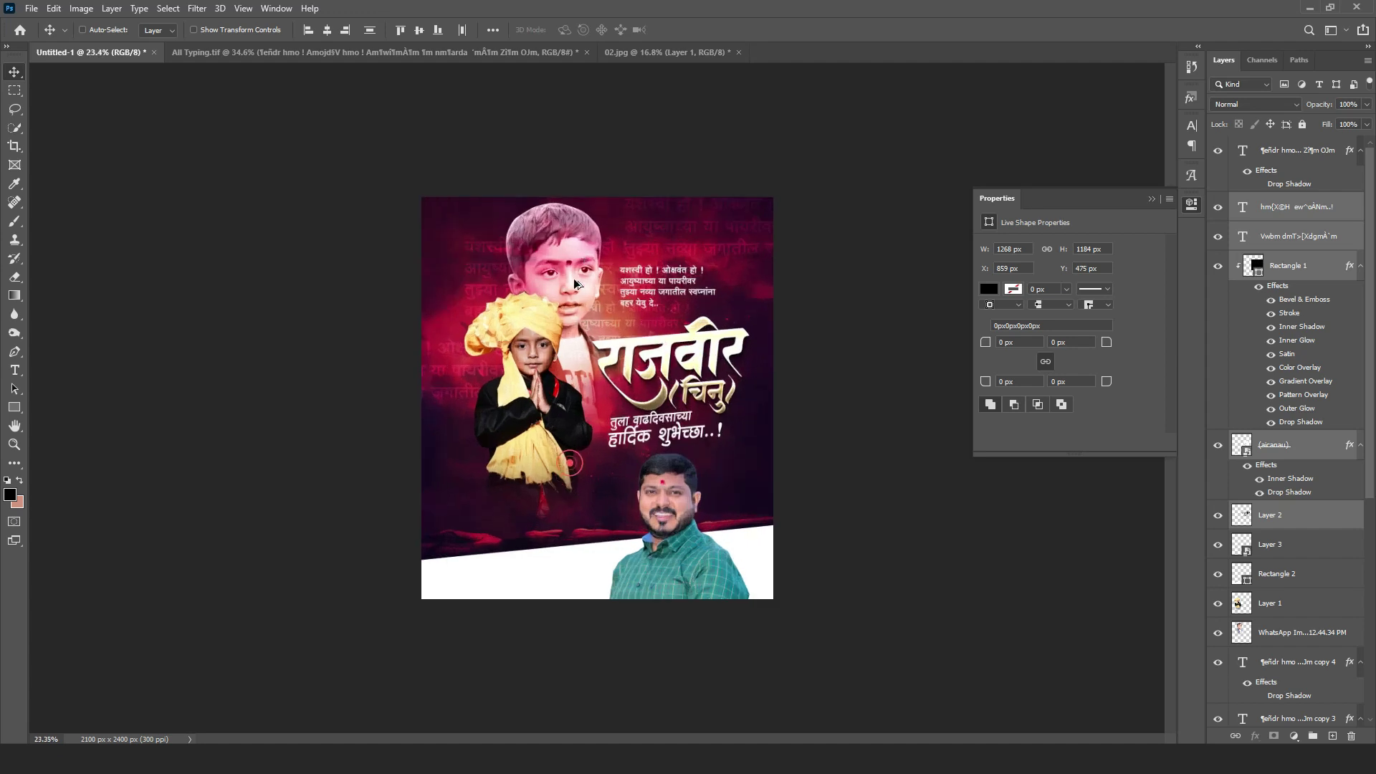
# - Nudge the turbaned boy's photo left, and move both boy photos together slightly down and right
pyautogui.moveTo(518, 416); pyautogui.dragTo(496, 422)
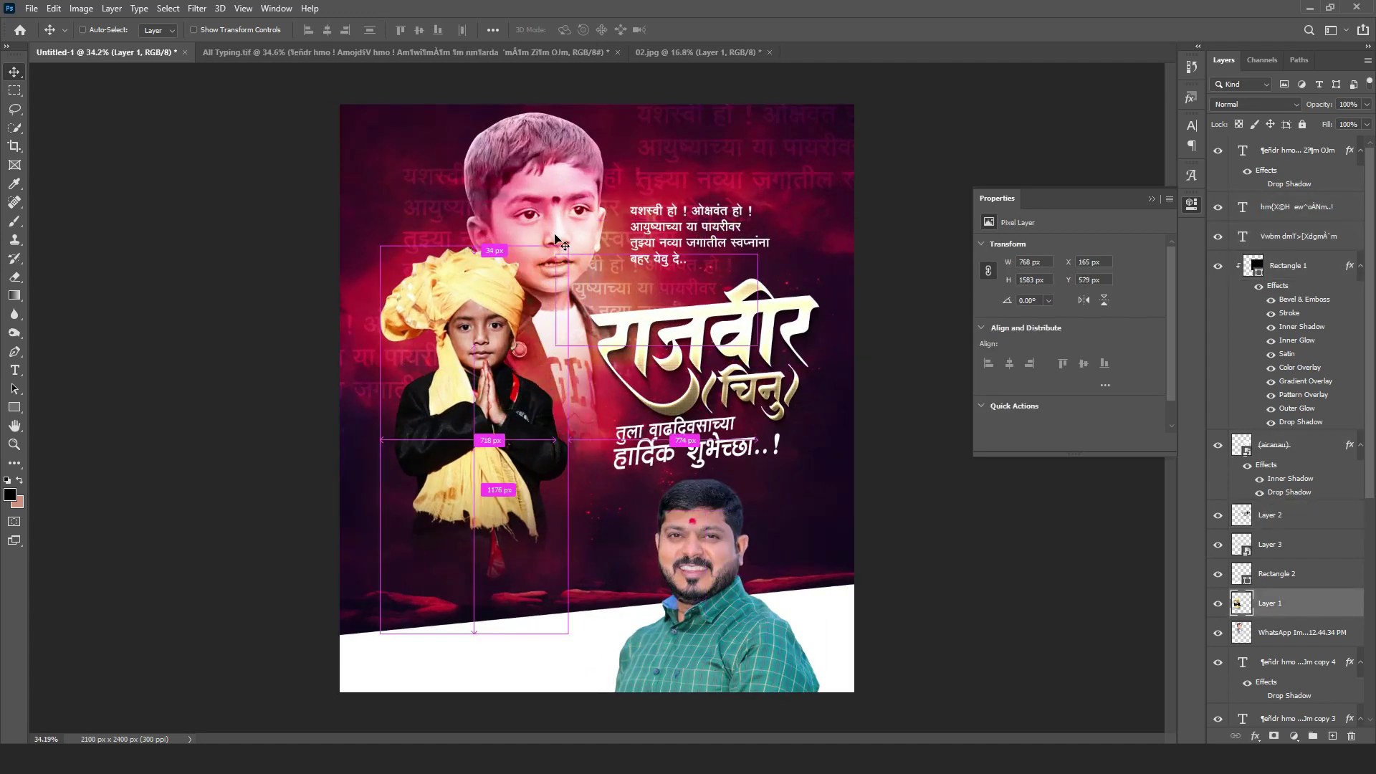
pyautogui.keyDown('ctrl'); pyautogui.keyDown('shift'); pyautogui.click(552, 192); pyautogui.keyUp('shift'); pyautogui.keyUp('ctrl')
pyautogui.moveTo(552, 192); pyautogui.dragTo(562, 204)
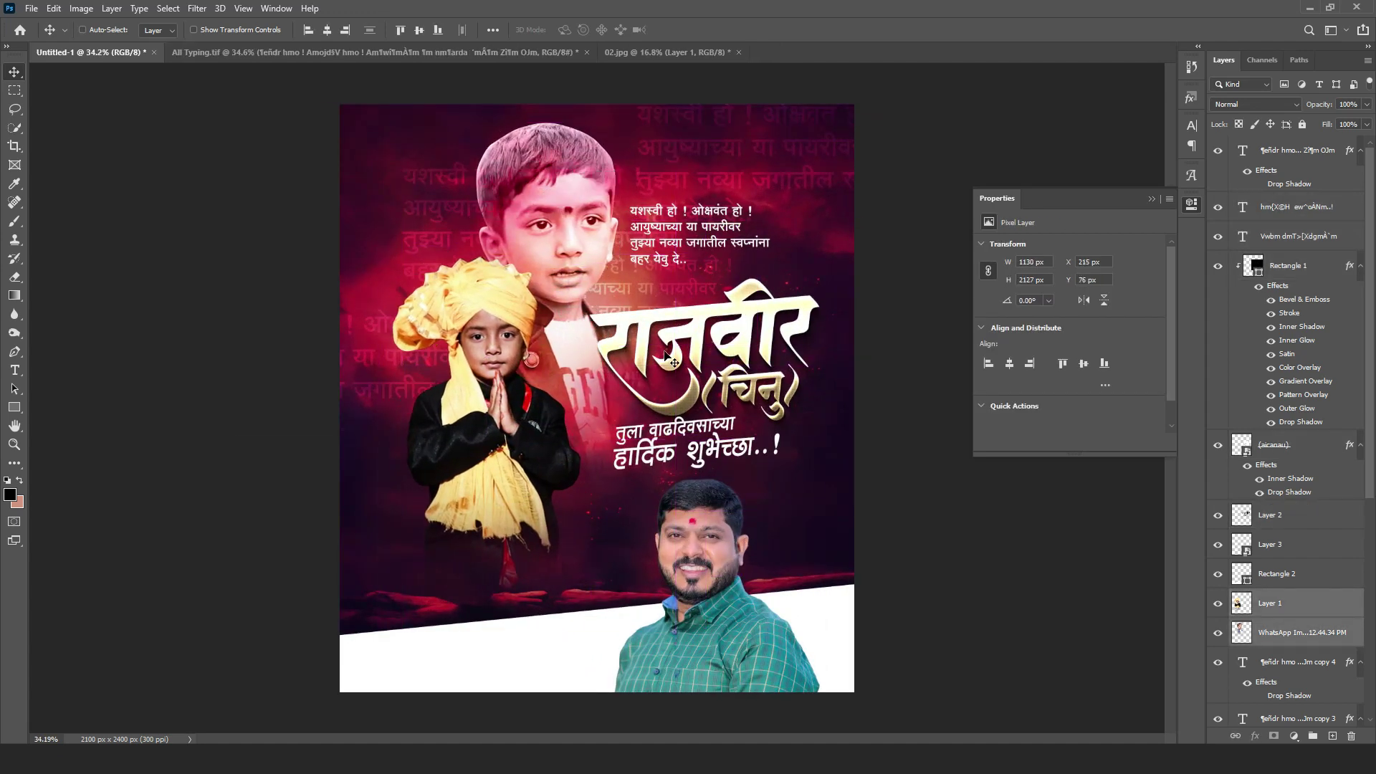
pyautogui.hotkey('ctrl', '-')
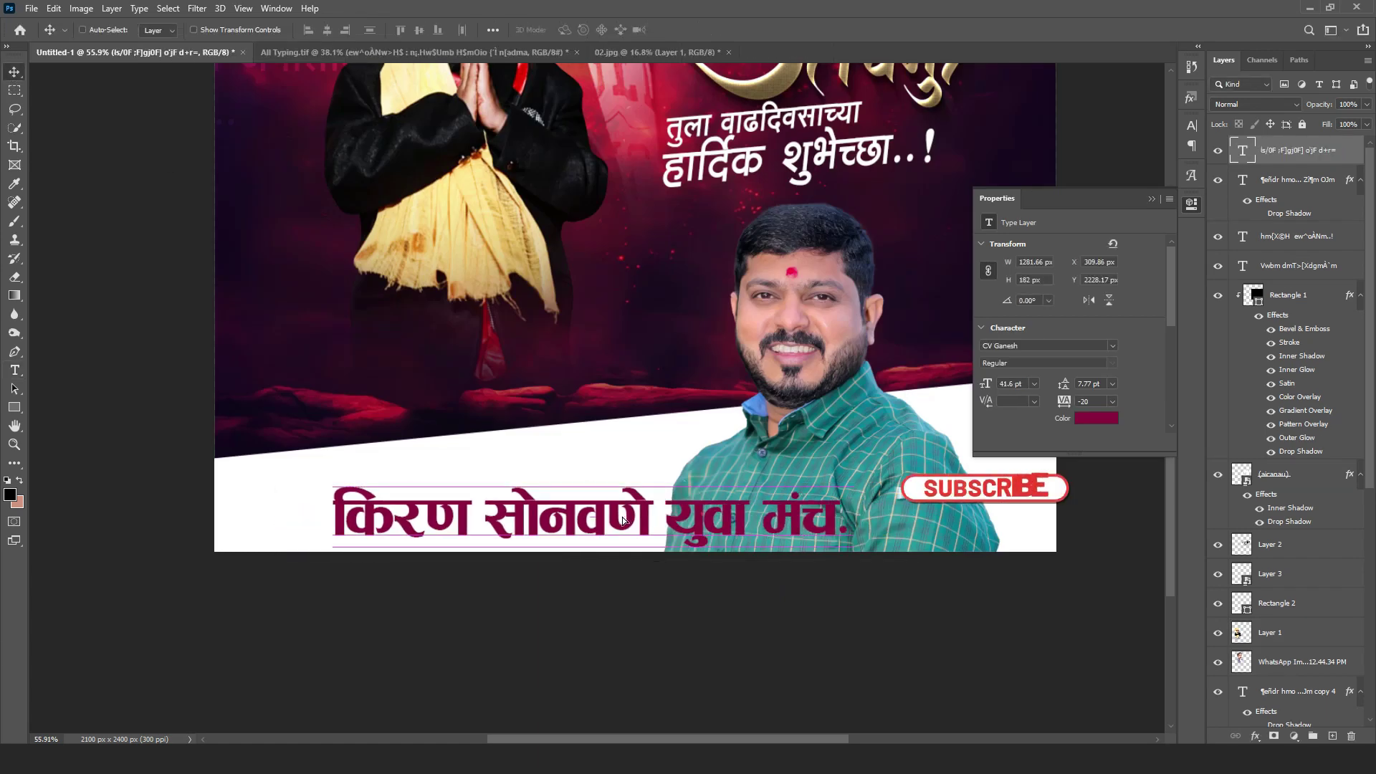
# - Duplicate the maroon group-name text, change the copy to "शुभेच्छुक :" and place it above the start of the line
pyautogui.moveTo(528, 533); pyautogui.dragTo(557, 481)
pyautogui.doubleClick(558, 481)
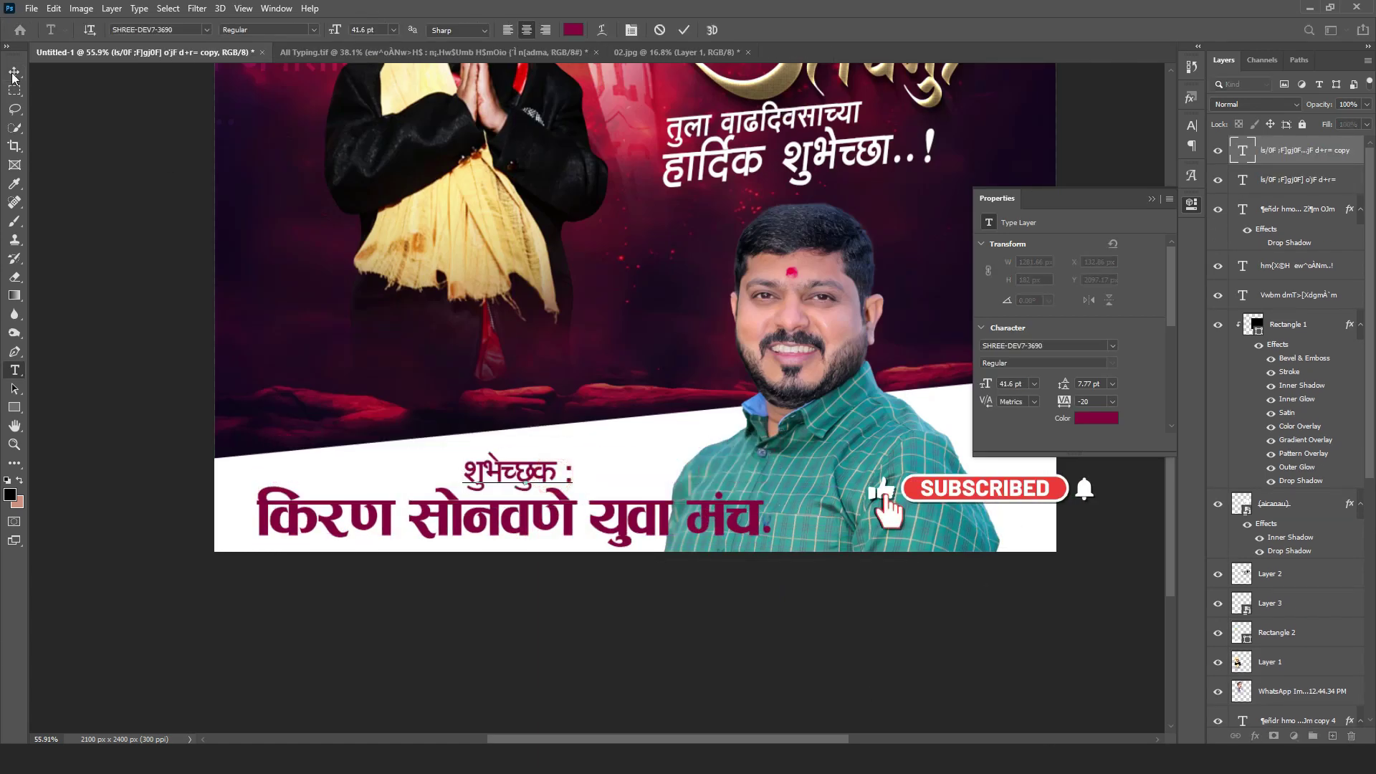
pyautogui.click(20, 74)
pyautogui.moveTo(570, 469); pyautogui.dragTo(414, 469)
# - Change the "शुभेच्छुक :" label's text colour to dark grey
pyautogui.click(1091, 423)
pyautogui.click(1022, 270)
pyautogui.click(1321, 147)
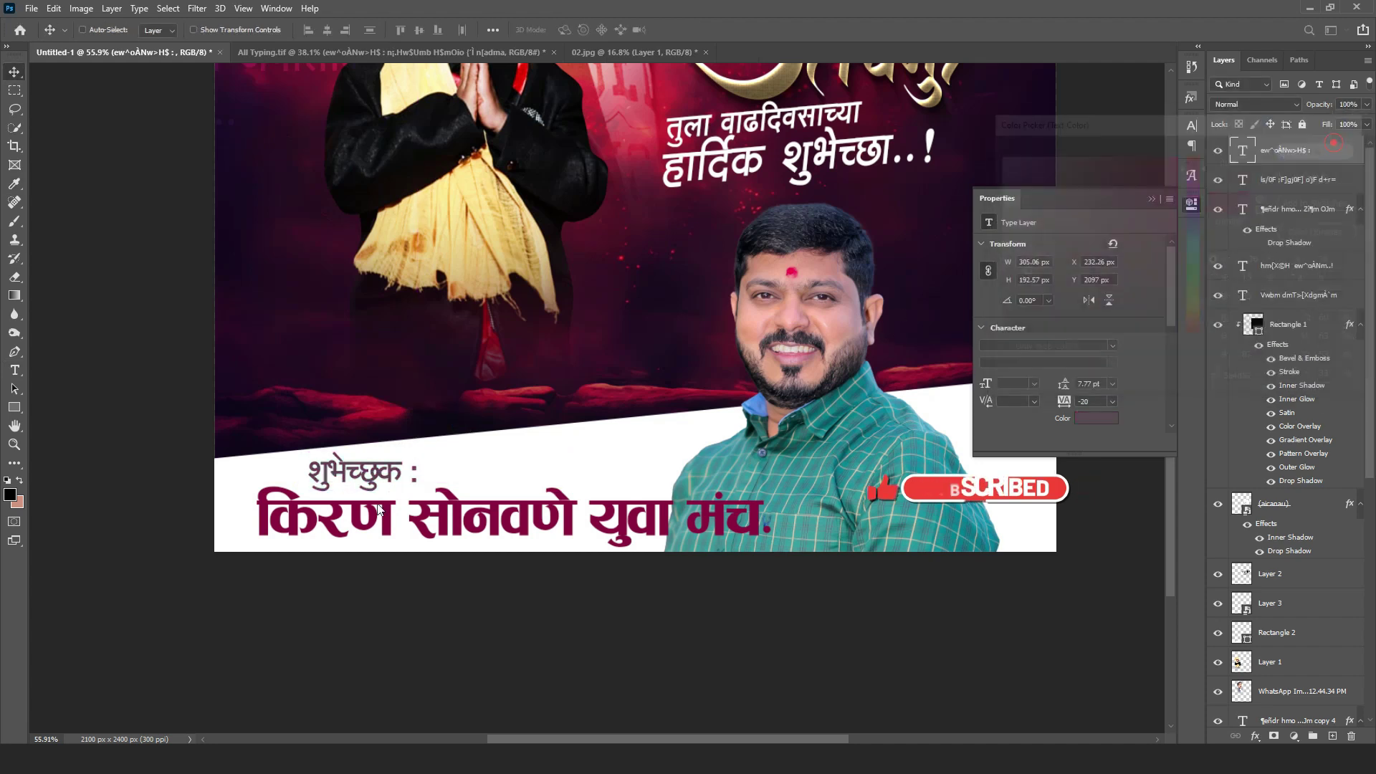
# - Scale the label and group-name text down together and position them on the white band beside the man's photo
pyautogui.scroll(-3, 362, 523)
pyautogui.keyDown('shift'); pyautogui.click(499, 521); pyautogui.keyUp('shift')
pyautogui.hotkey('ctrl', 't')
pyautogui.moveTo(669, 508); pyautogui.dragTo(568, 509)
pyautogui.press('Return')
pyautogui.scroll(5, 394, 524)
pyautogui.moveTo(415, 523); pyautogui.dragTo(462, 532)
pyautogui.scroll(-5, 701, 571)
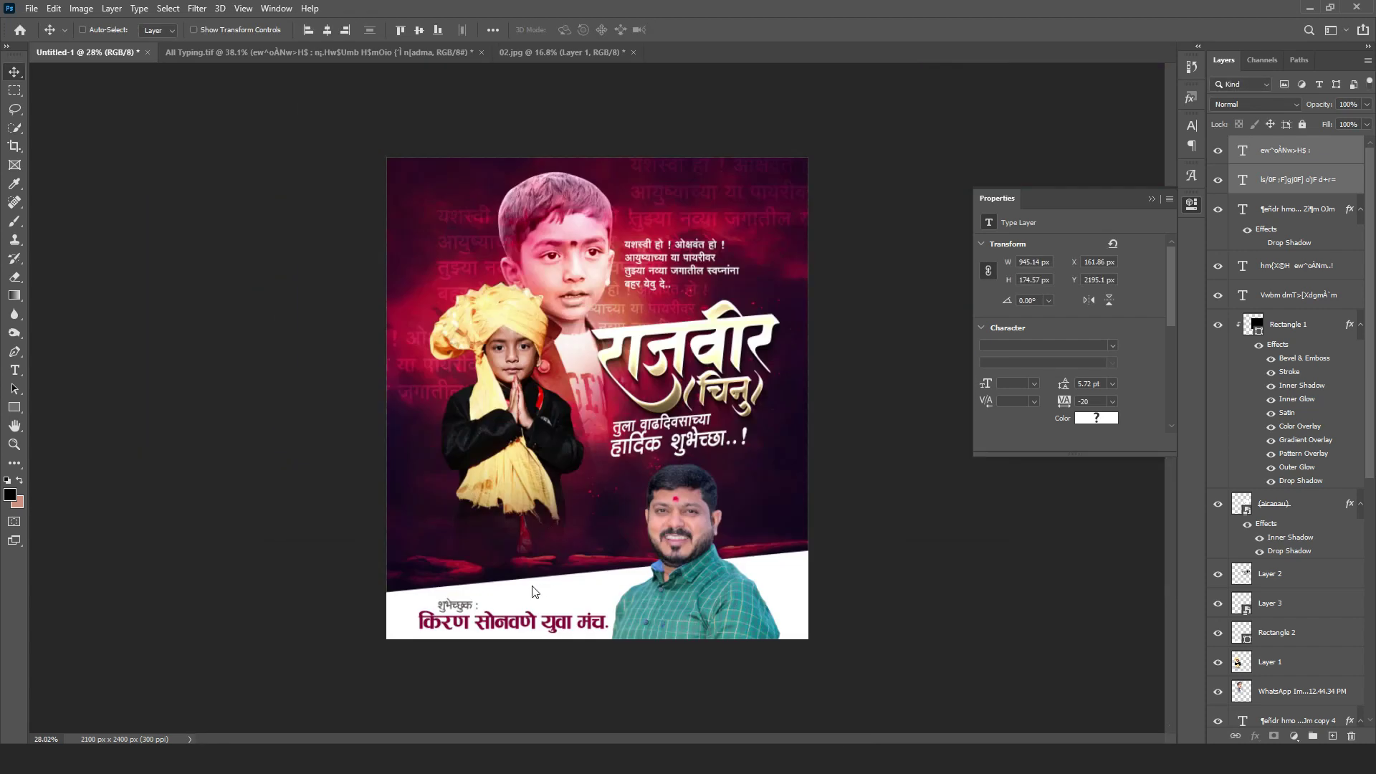
# - Rotate the white band to slope down to the right and place a duplicate offset about 420 px across and 44 px vertically
pyautogui.keyDown('ctrl'); pyautogui.click(533, 591); pyautogui.keyUp('ctrl')
pyautogui.hotkey('ctrl', 't')
pyautogui.moveTo(853, 483); pyautogui.dragTo(887, 516)
pyautogui.moveTo(665, 599); pyautogui.dragTo(657, 647)
pyautogui.doubleClick(646, 625)
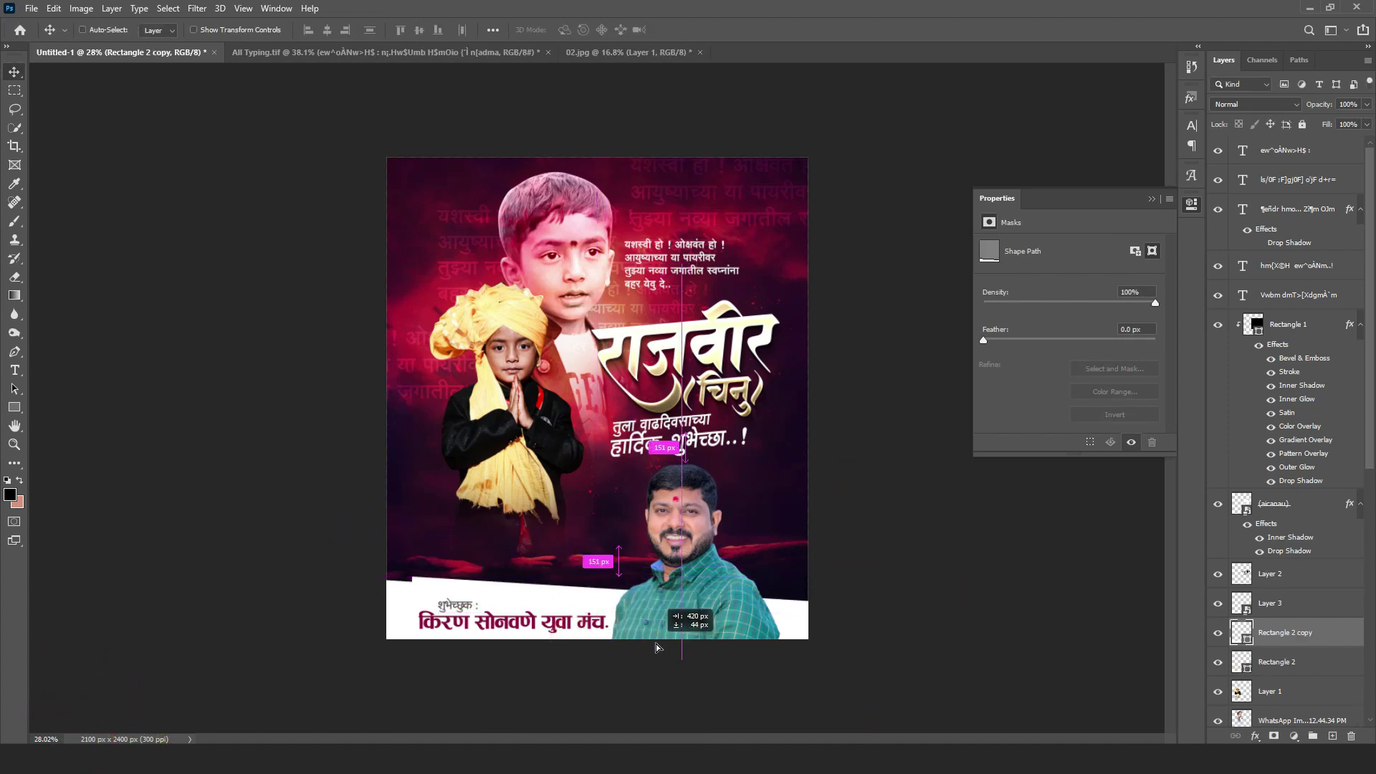
# - Recolour the duplicated band orange
pyautogui.doubleClick(1245, 638)
pyautogui.click(1132, 153)
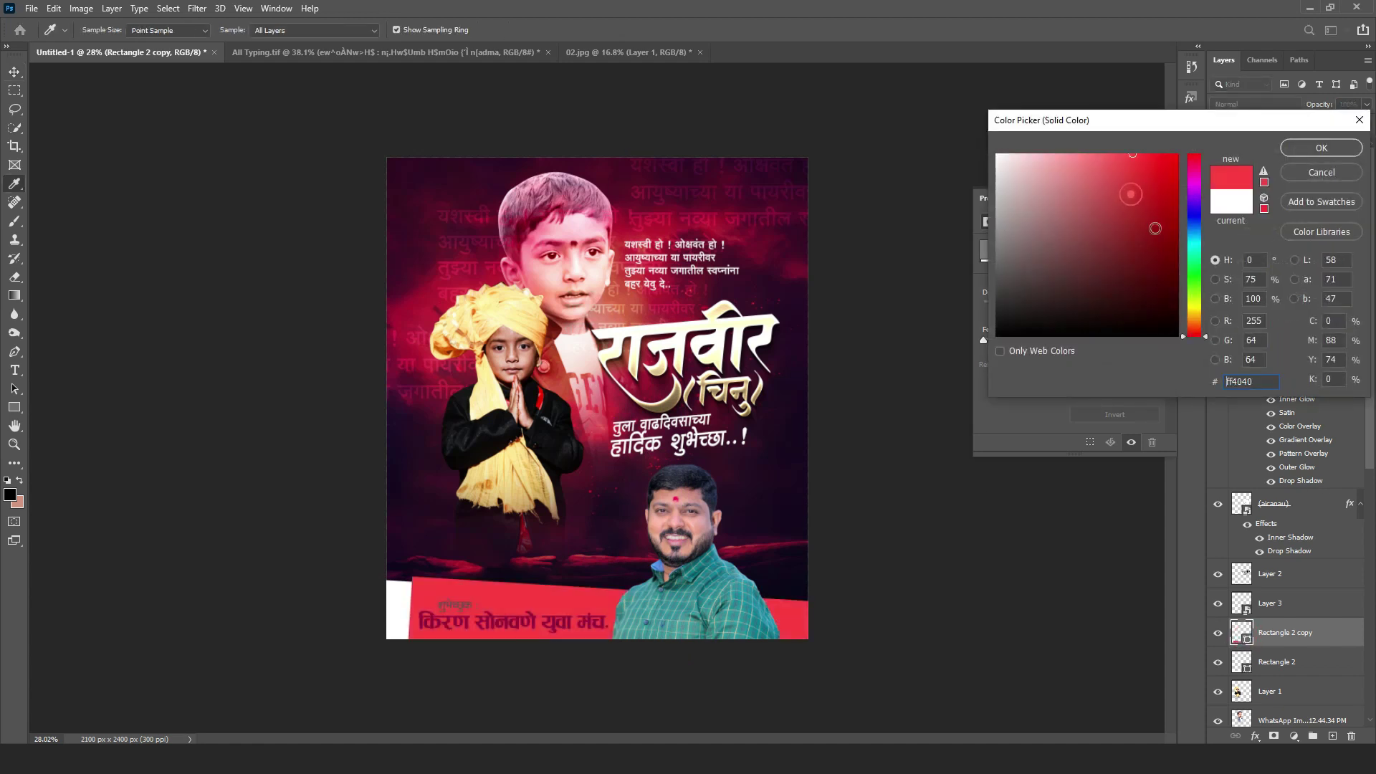
pyautogui.click(1194, 321)
pyautogui.click(1317, 147)
# - Put the duplicated band beneath the white band in the layer order and leave only a thin strip showing above it
pyautogui.scroll(-1, 1290, 636)
pyautogui.moveTo(1290, 636); pyautogui.dragTo(1286, 602)
pyautogui.scroll(-3, 473, 627)
pyautogui.moveTo(563, 577); pyautogui.dragTo(535, 703)
pyautogui.hotkey('ctrl', '0')
pyautogui.scroll(-4, 494, 524)
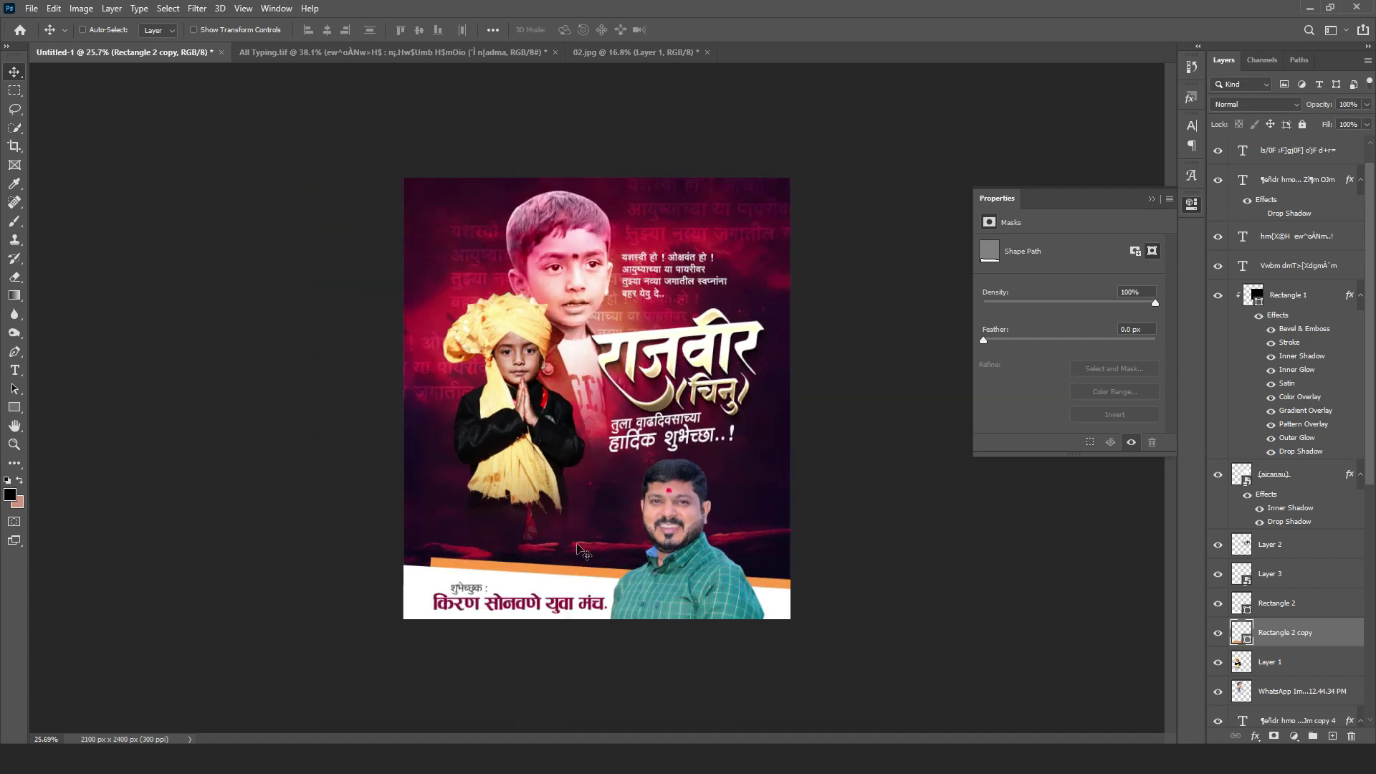
# - Recolour the duplicated band pale peach (ffd7b3) and shift it to the right behind the white band
pyautogui.doubleClick(1247, 638)
pyautogui.click(1050, 153)
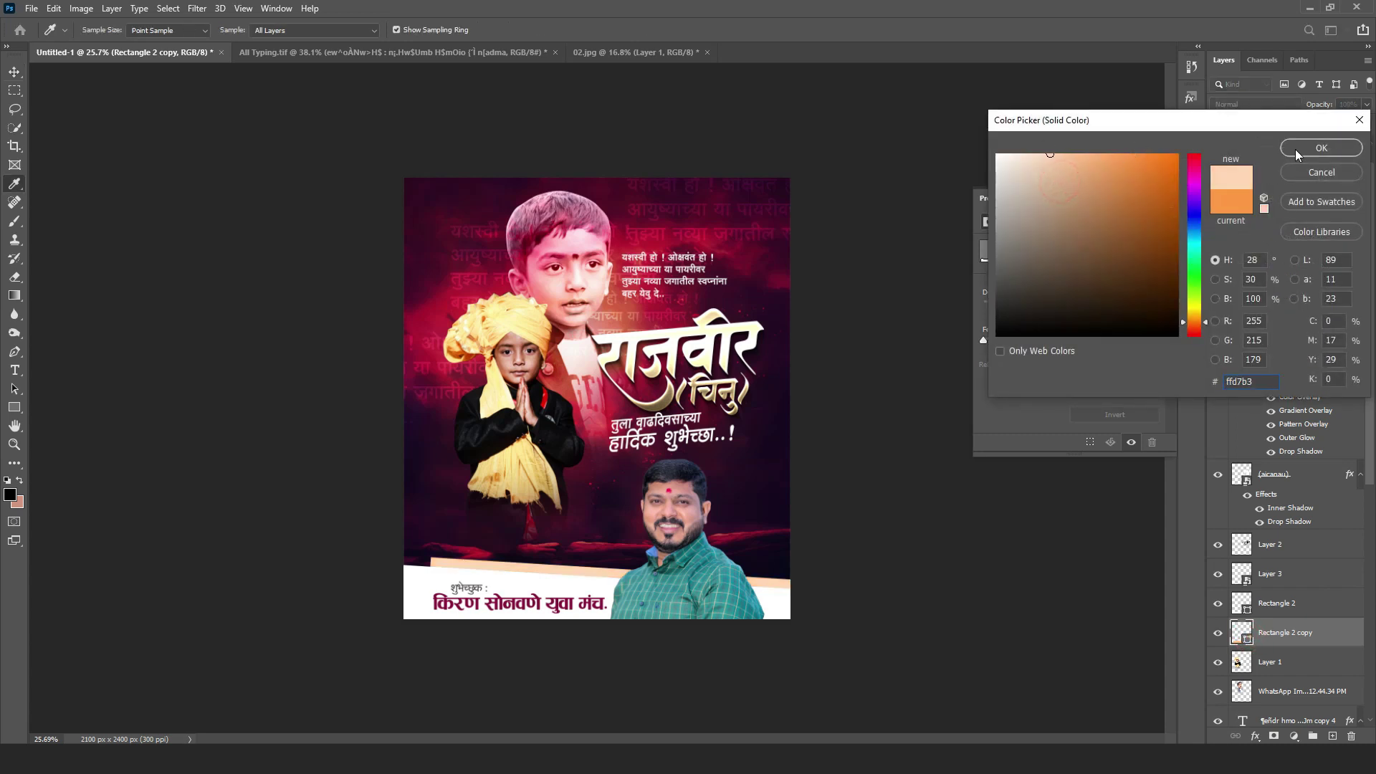
pyautogui.click(1321, 148)
pyautogui.scroll(-1, 594, 582)
pyautogui.moveTo(595, 582); pyautogui.dragTo(659, 584)
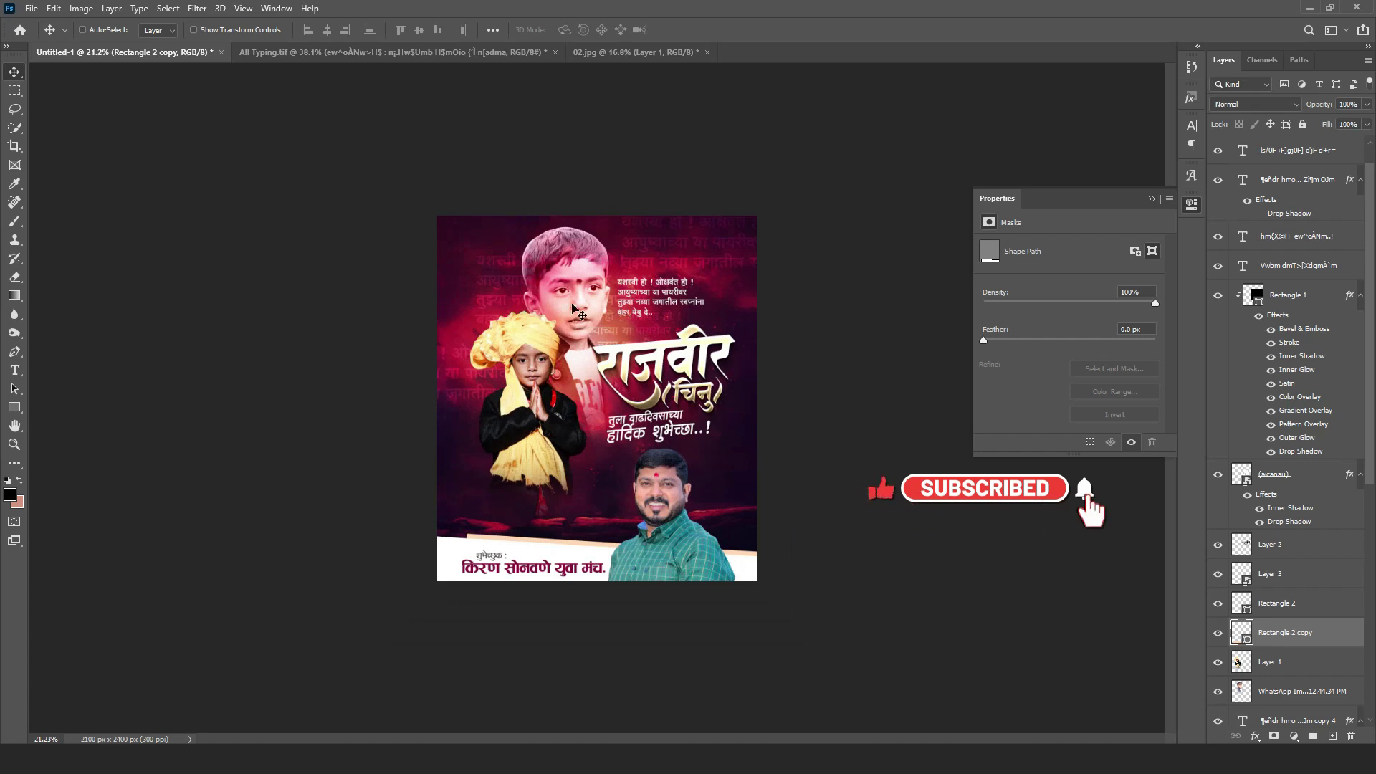
# - Resize the Hard Light cloud image in the background vertically to a height of about 2859 px
pyautogui.scroll(-6, 1277, 667)
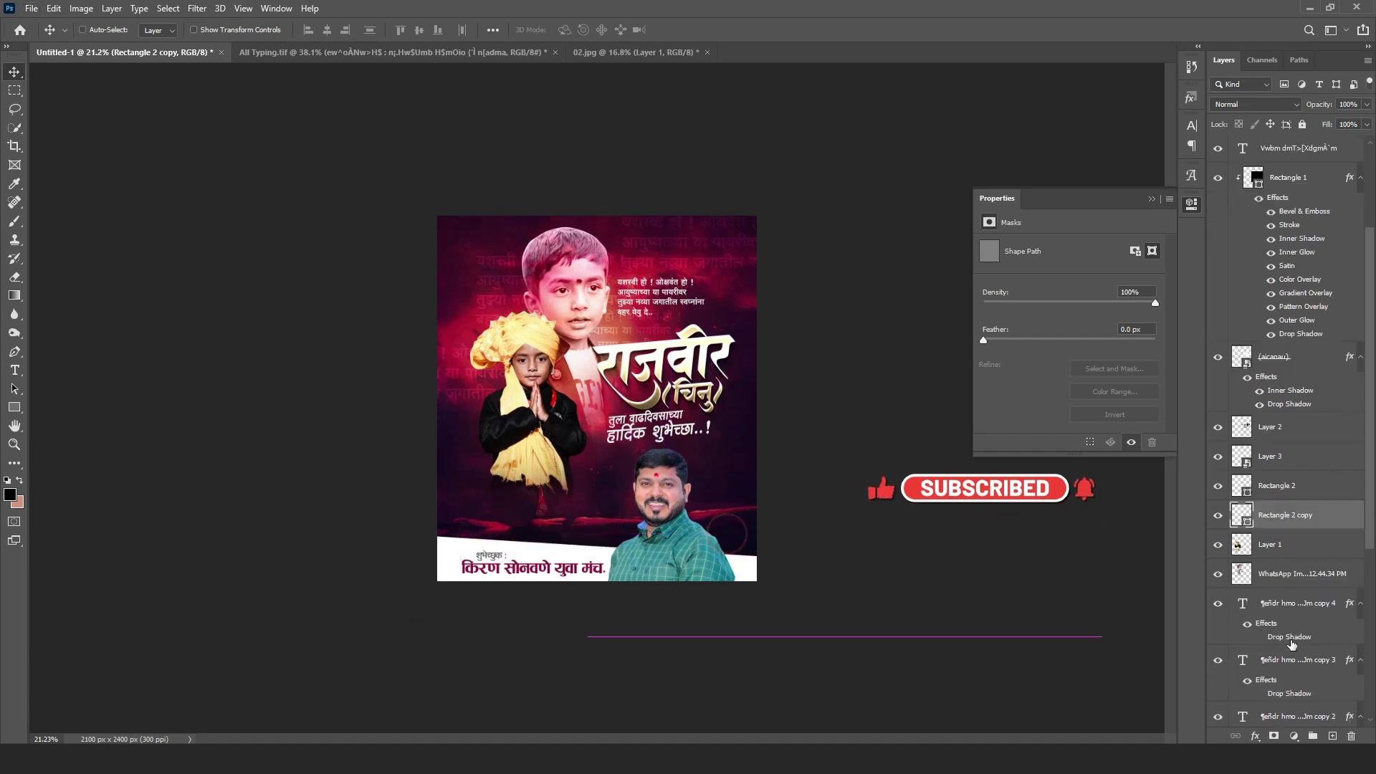
pyautogui.click(1290, 572)
pyautogui.hotkey('ctrl', 't')
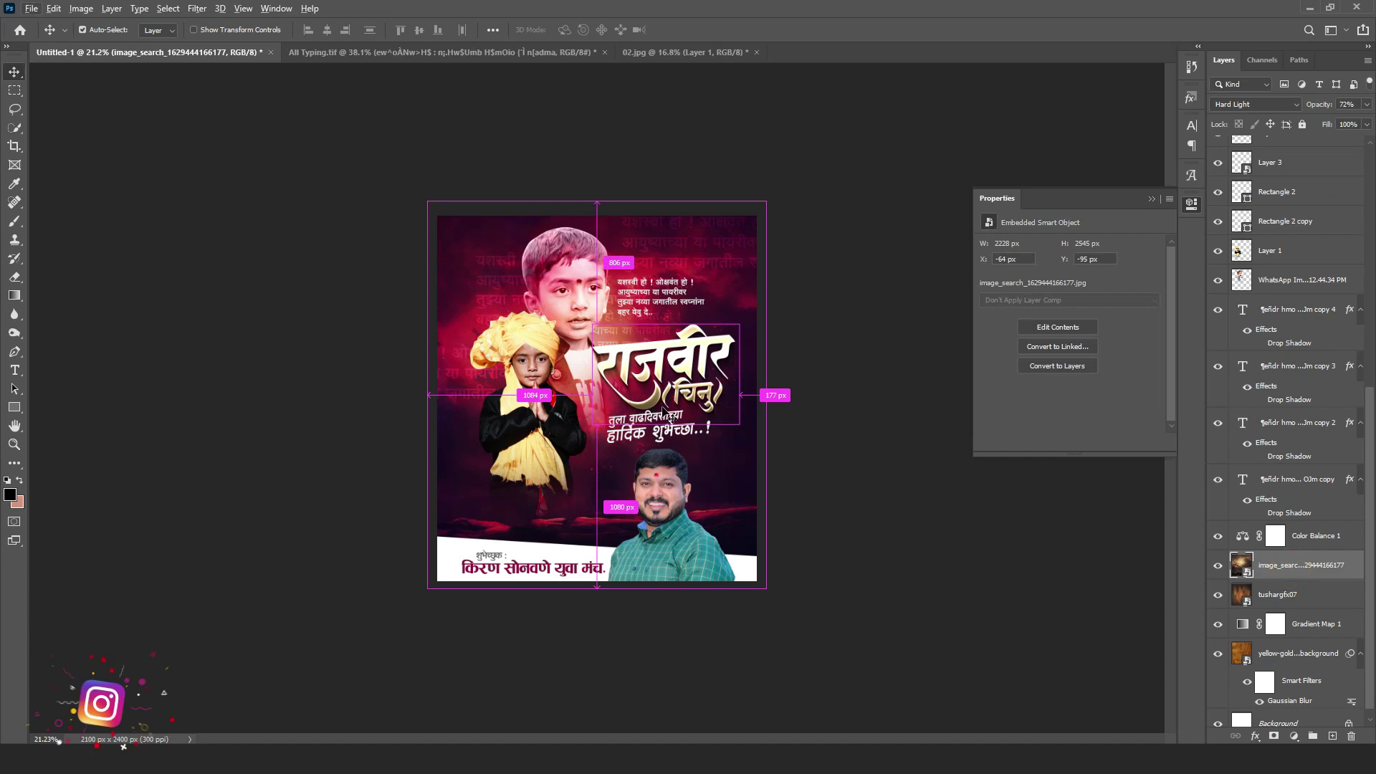
pyautogui.moveTo(594, 592); pyautogui.dragTo(596, 637)
pyautogui.press('Return')
pyautogui.moveTo(576, 225); pyautogui.dragTo(624, 198)
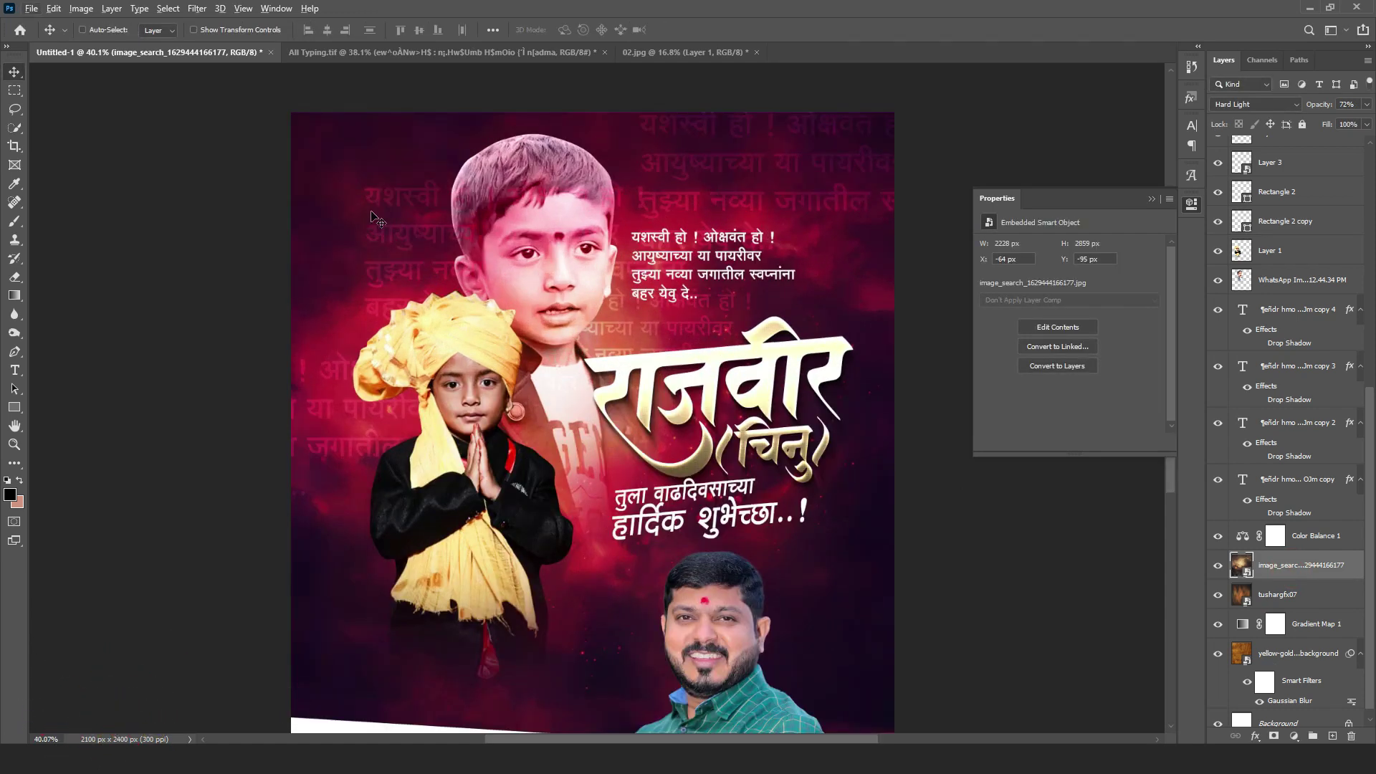
pyautogui.moveTo(361, 221); pyautogui.dragTo(326, 224)
pyautogui.hotkey('ctrl', 'z')
# - Scale the faint background wish text left of the large portrait to about 54.70%
pyautogui.keyDown('ctrl'); pyautogui.click(423, 241); pyautogui.keyUp('ctrl')
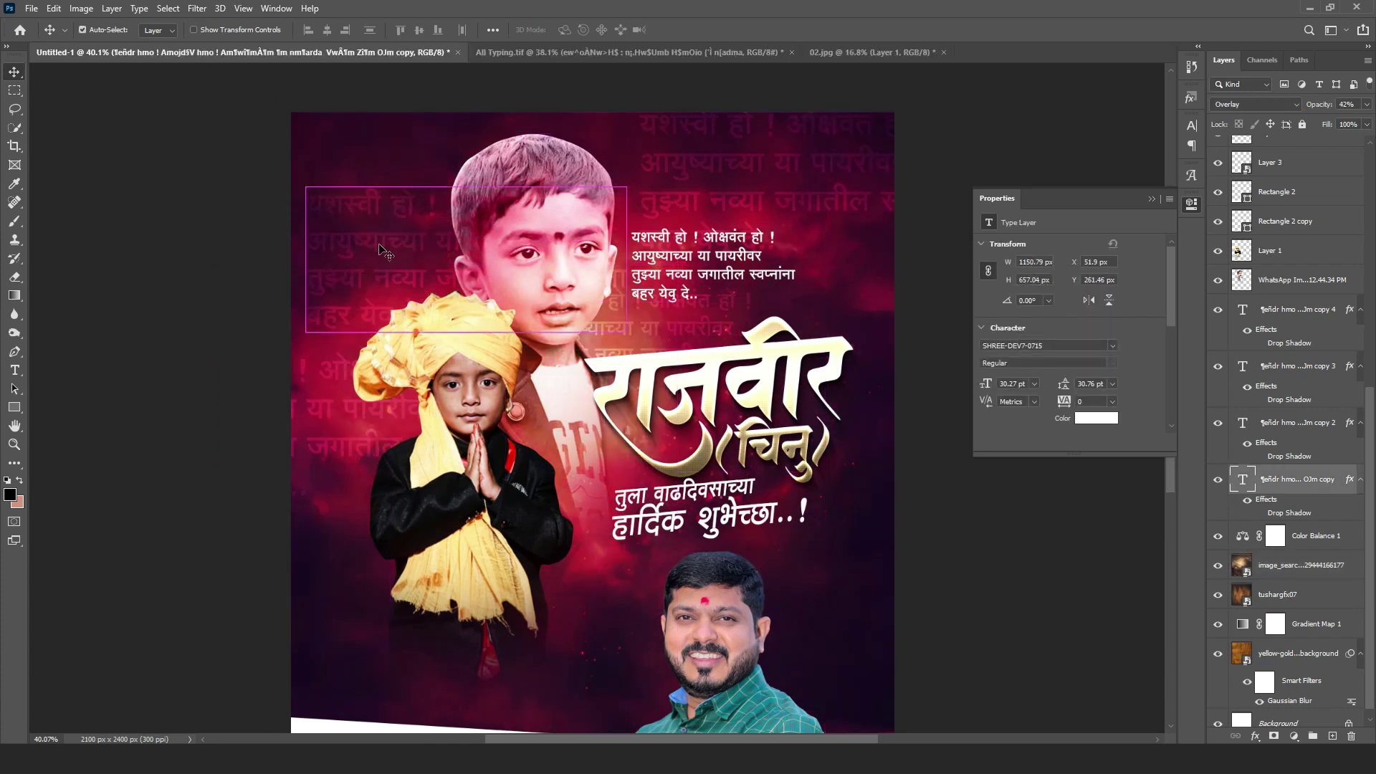
pyautogui.hotkey('ctrl', 't')
pyautogui.moveTo(627, 284); pyautogui.dragTo(467, 286)
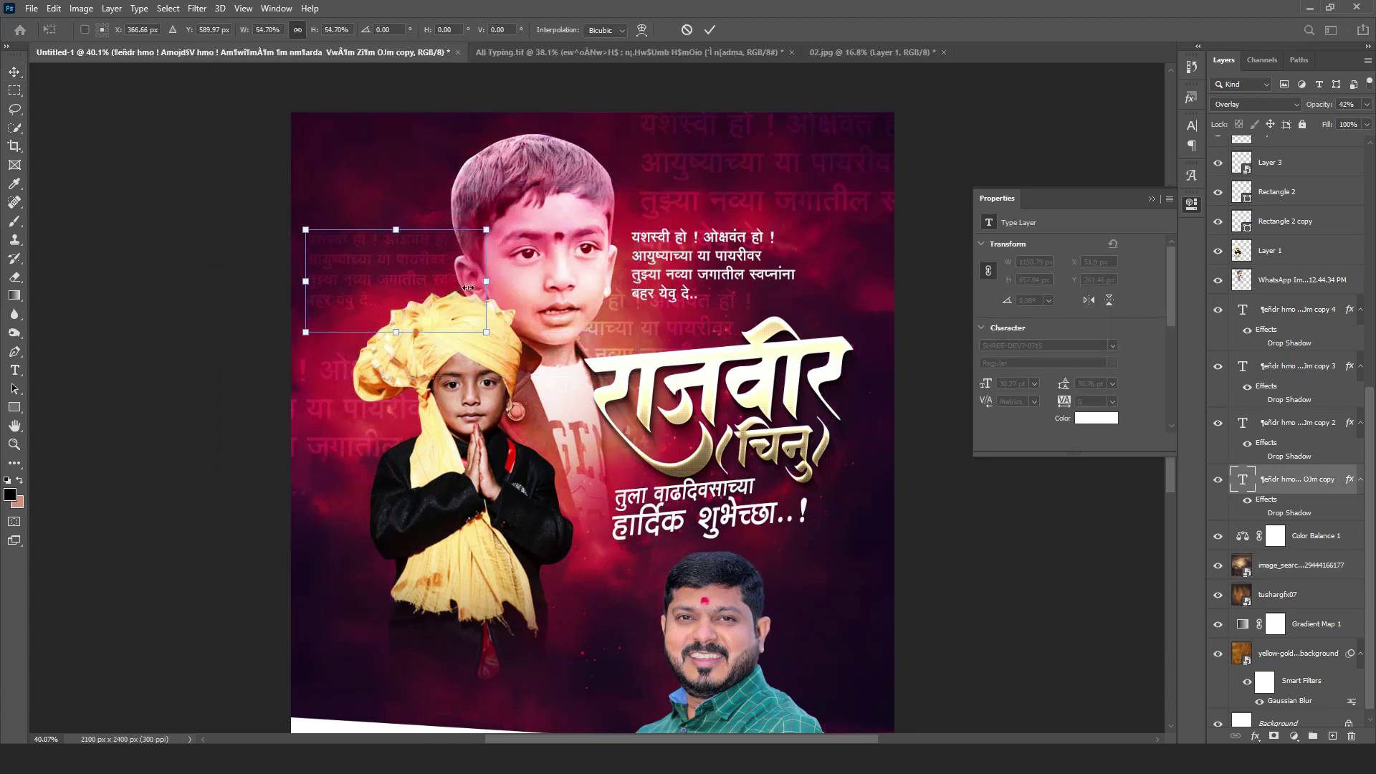
# - Duplicate the reduced background wish text down the banner's left side, resizing the lowest copy to about 12.67 pt
pyautogui.moveTo(402, 252); pyautogui.dragTo(403, 459)
pyautogui.hotkey('ctrl', 't')
pyautogui.press('Return')
pyautogui.scroll(-4, 458, 194)
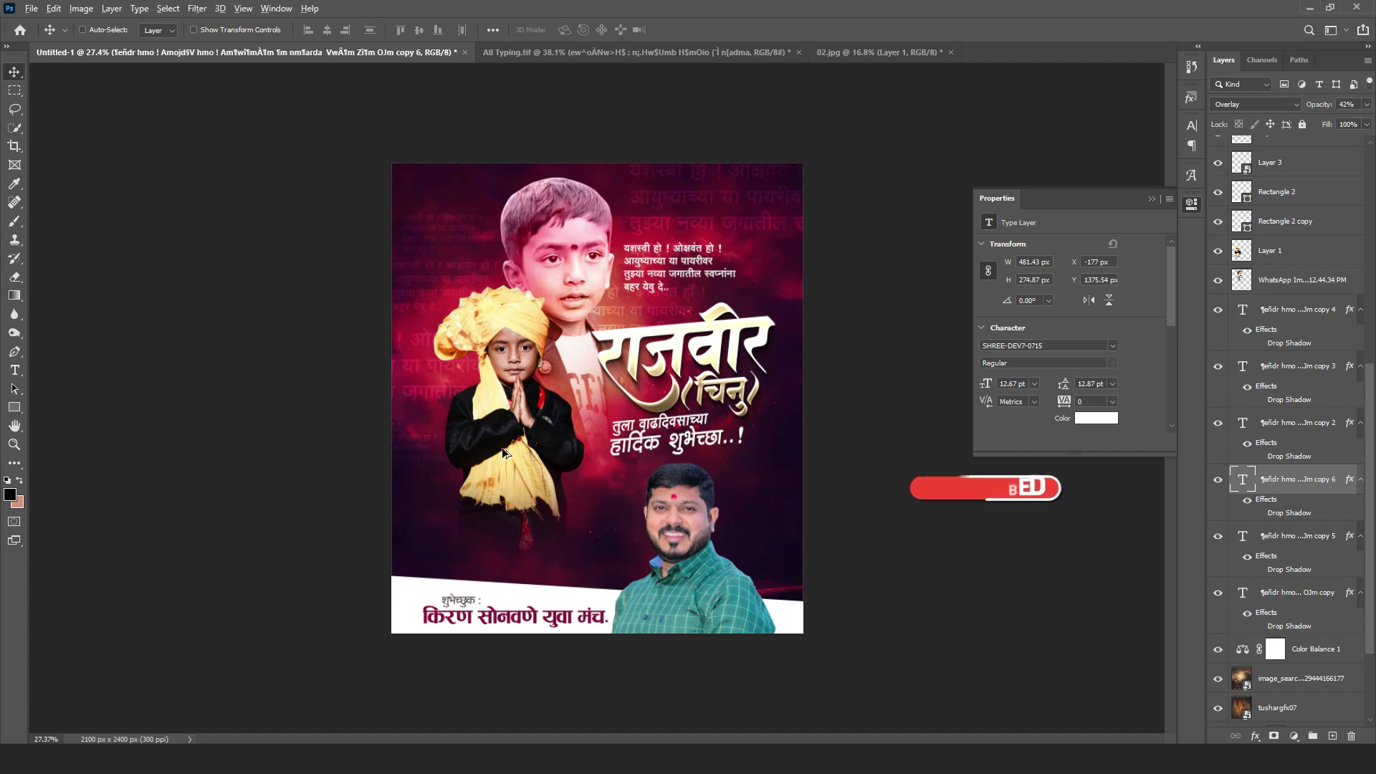
# - Move the turbaned boy's photo down toward the white band, to about X 246 px, Y 890 px
pyautogui.hotkey('ctrl', '0')
pyautogui.keyDown('ctrl'); pyautogui.moveTo(481, 429); pyautogui.dragTo(494, 504); pyautogui.keyUp('ctrl')
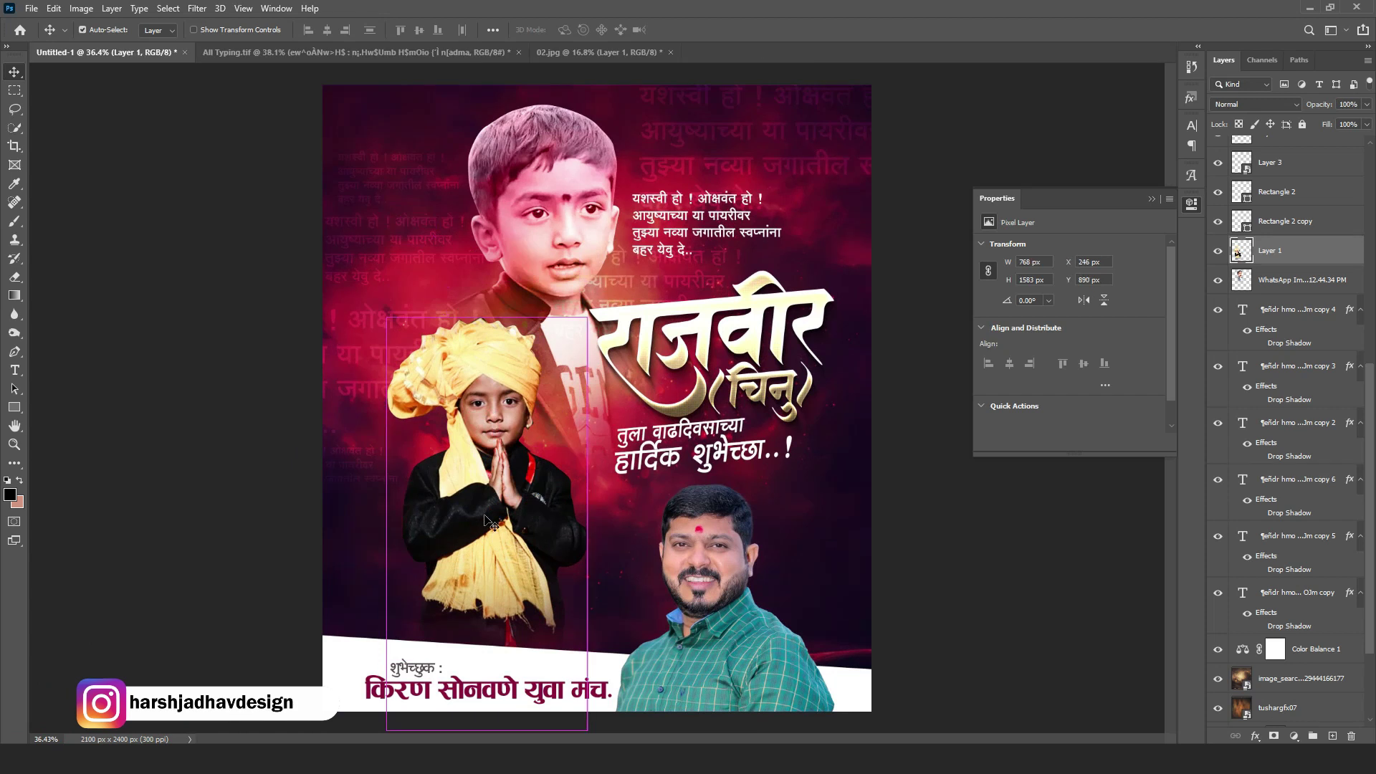